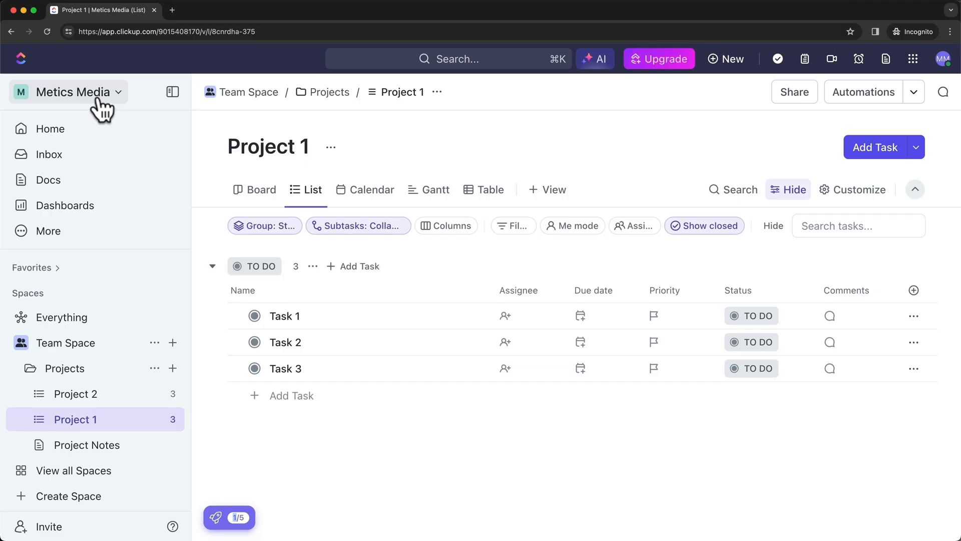
Delete Team Space permanently by pasting its name into the deletion confirmation
{"action": "left_click", "coordinate": [73, 92]}
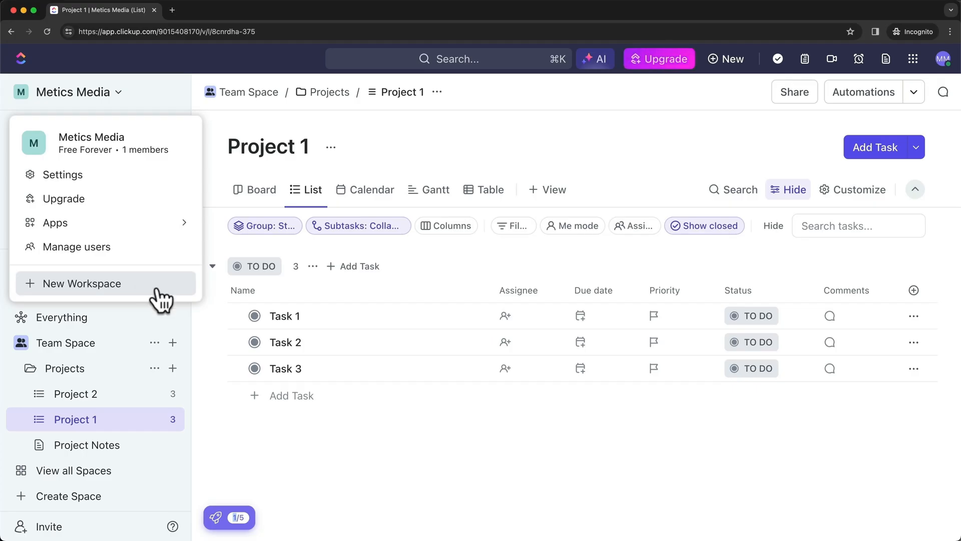
{"action": "left_click", "coordinate": [589, 452]}
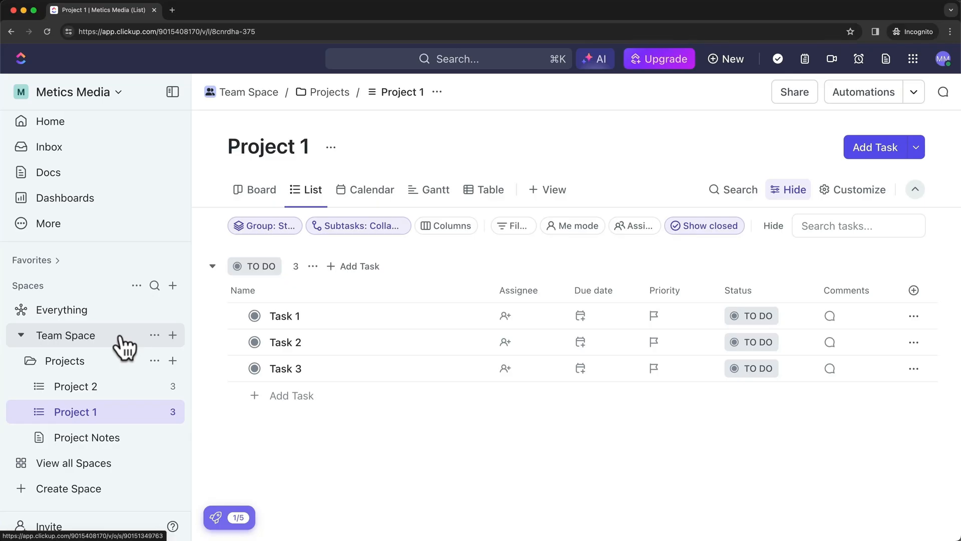
{"action": "left_click", "coordinate": [154, 335]}
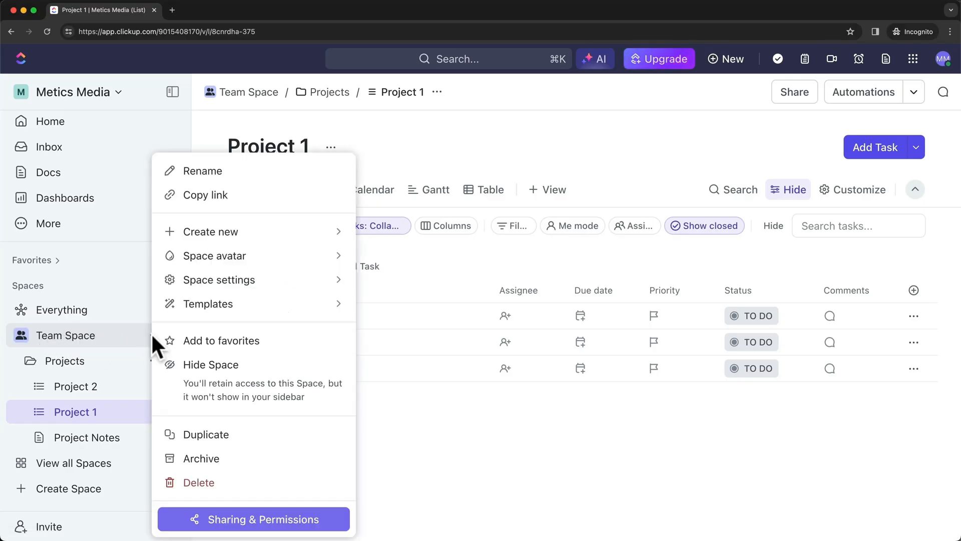
{"action": "left_click", "coordinate": [228, 483]}
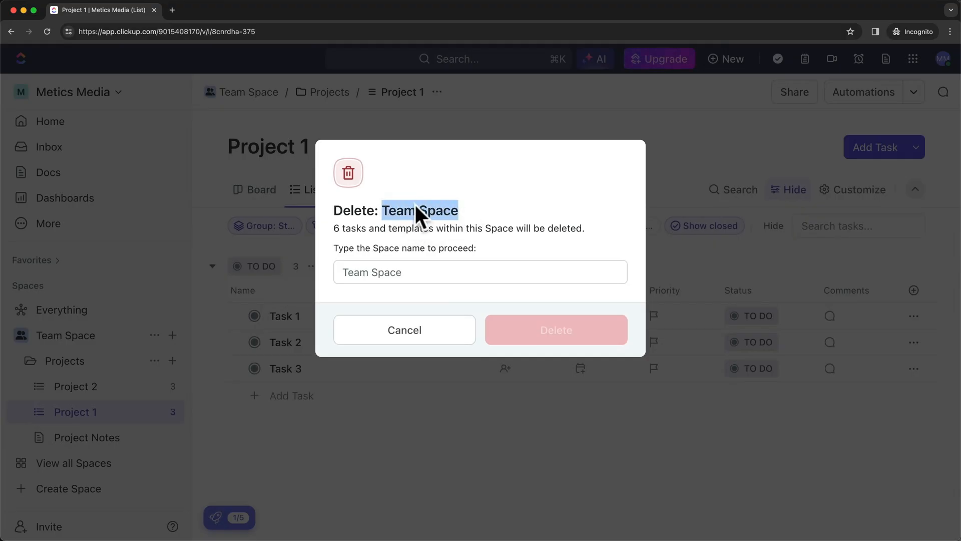
{"action": "left_click", "coordinate": [415, 270]}
{"action": "type", "text": "Team Space"}
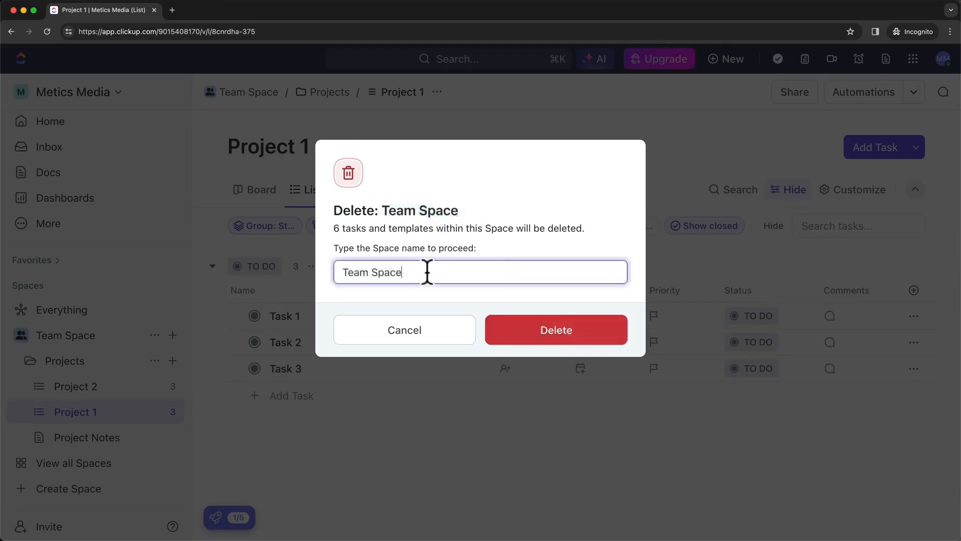
{"action": "left_click", "coordinate": [539, 343]}
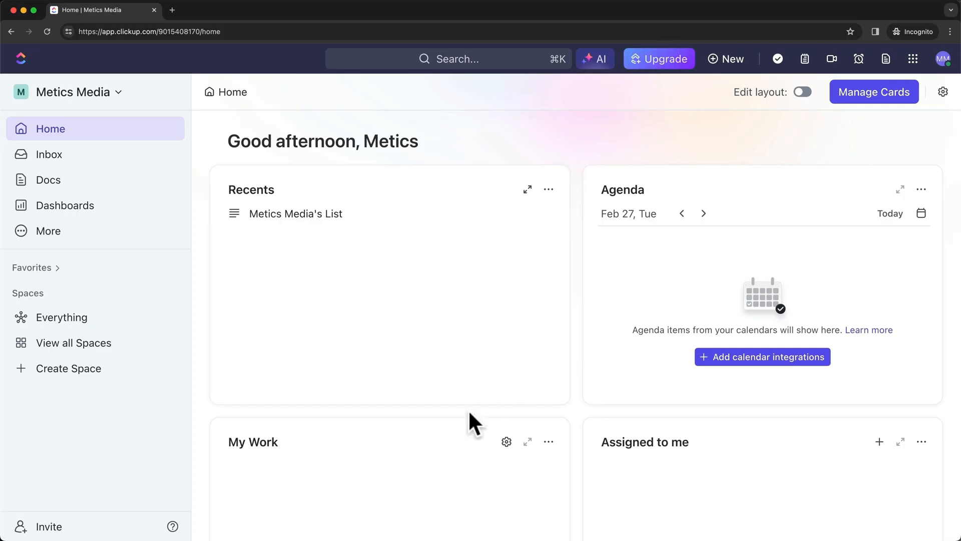
Start a new space named 'Marketing' and skip its description
{"action": "left_click", "coordinate": [93, 370]}
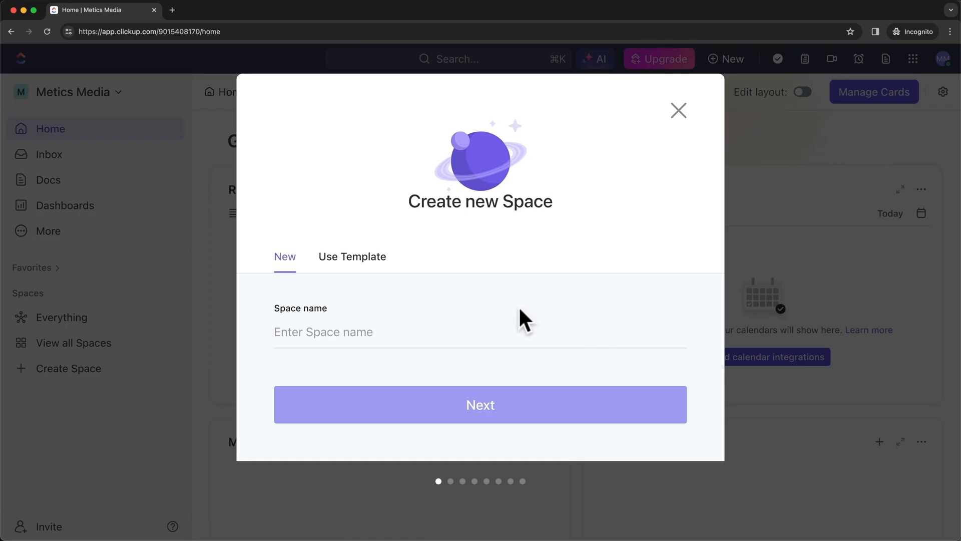
{"action": "left_click", "coordinate": [350, 333]}
{"action": "type", "text": "Marketing"}
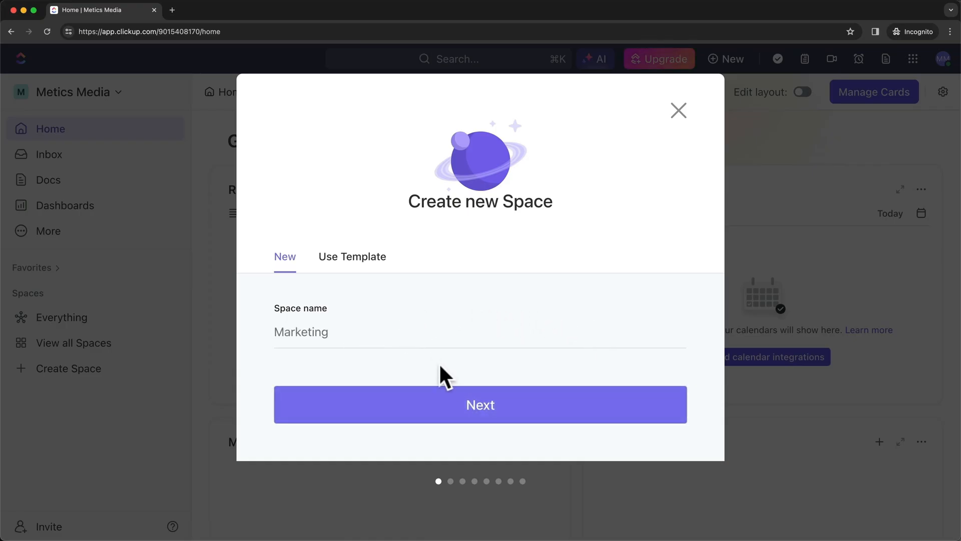
{"action": "left_click", "coordinate": [446, 406]}
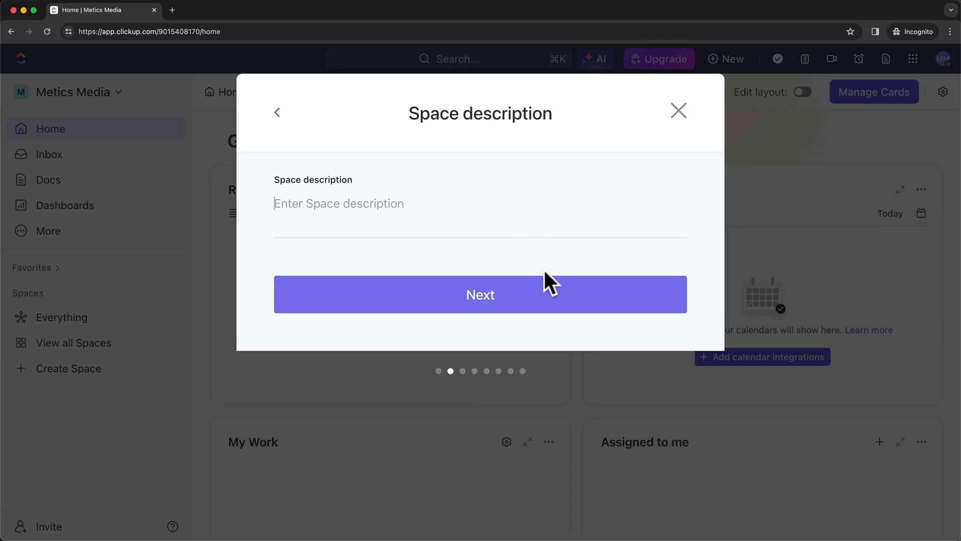
{"action": "left_click", "coordinate": [524, 300]}
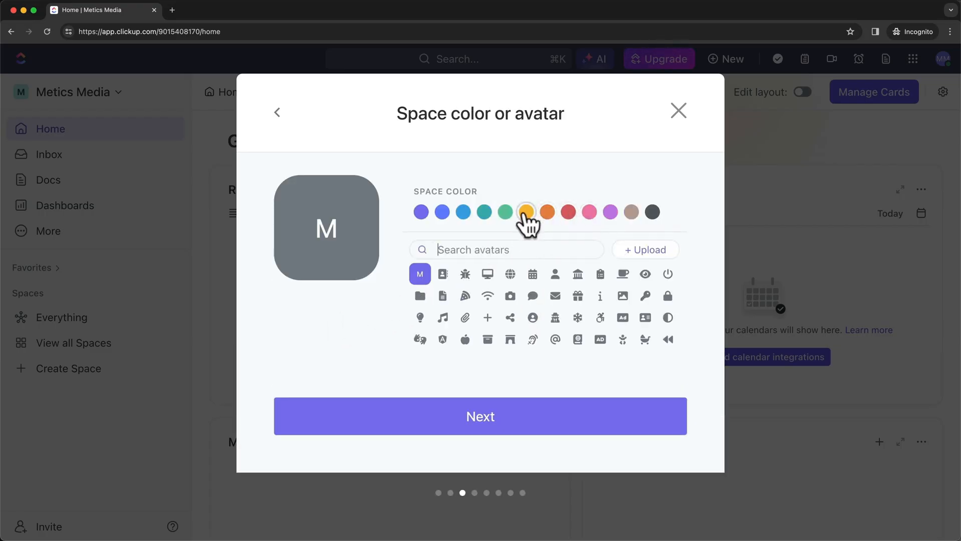
Search avatars for 'marketing' and set the space colour to orange
{"action": "left_click", "coordinate": [469, 249]}
{"action": "type", "text": "marketing"}
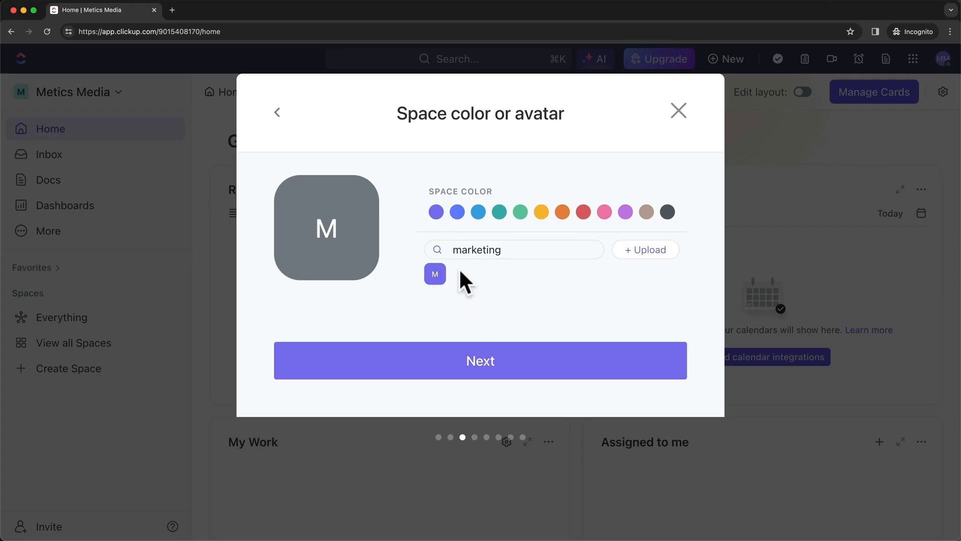
{"action": "left_click", "coordinate": [562, 212]}
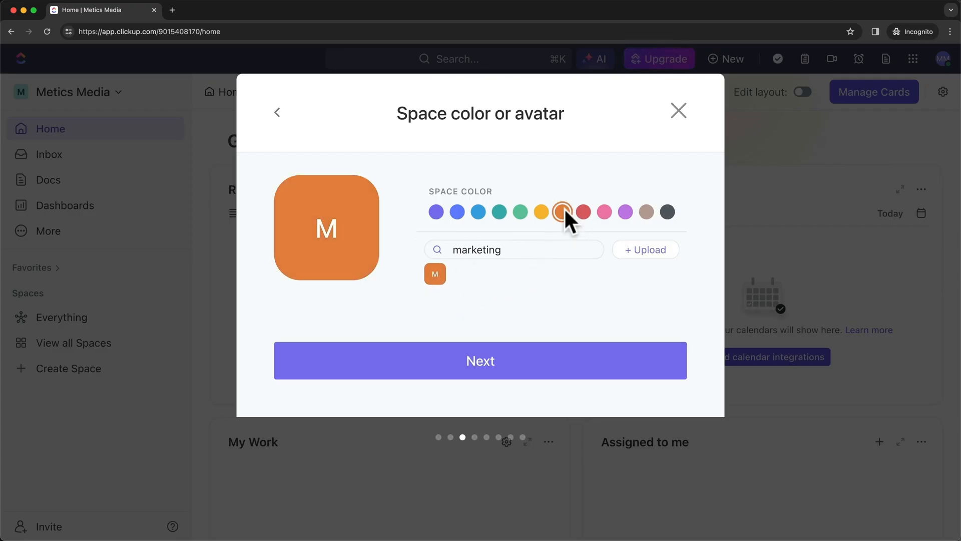
{"action": "left_click", "coordinate": [527, 361]}
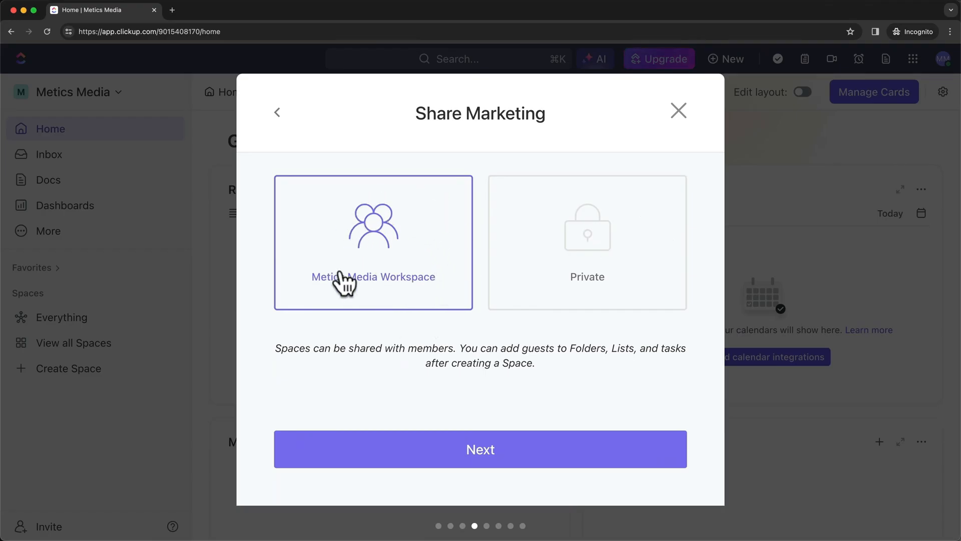
Choose the Private sharing option for Marketing and proceed to the statuses step
{"action": "left_click", "coordinate": [581, 296]}
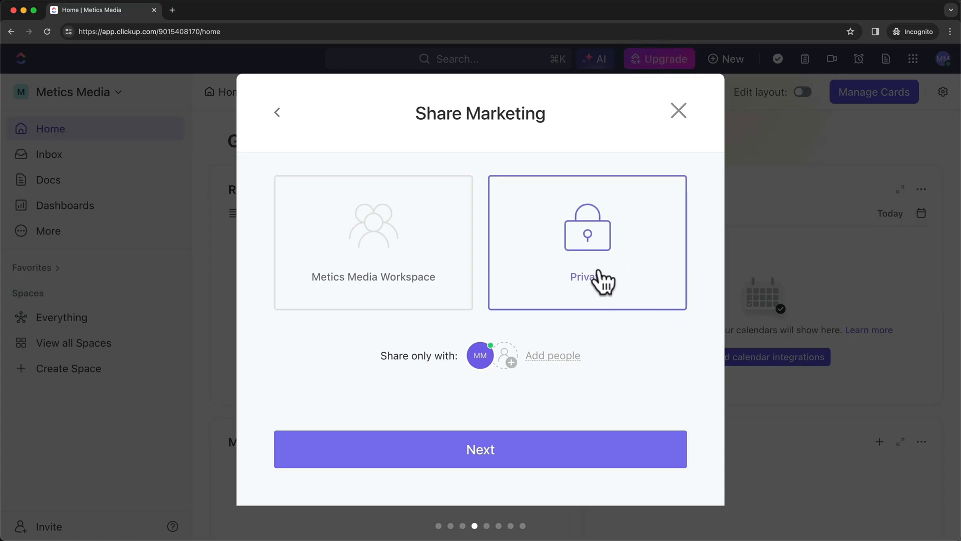
{"action": "left_click", "coordinate": [502, 449]}
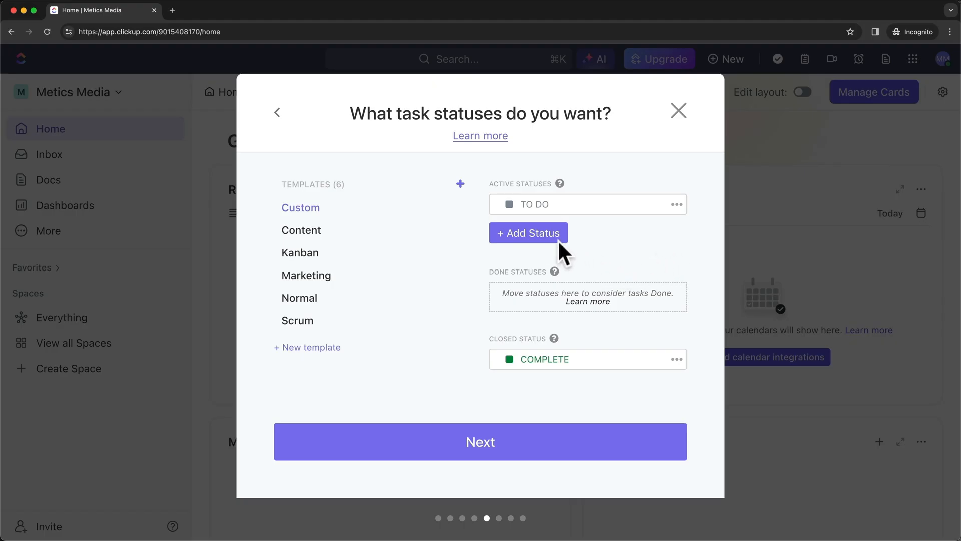
Add a yellow 'IN PROGRESS' active status to the Custom template
{"action": "left_click", "coordinate": [543, 237]}
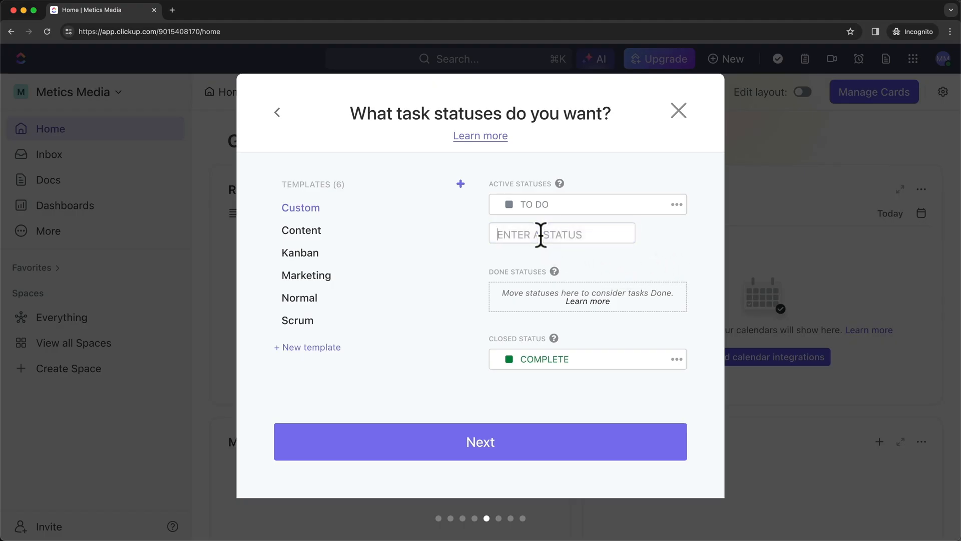
{"action": "type", "text": "IN PROGR"}
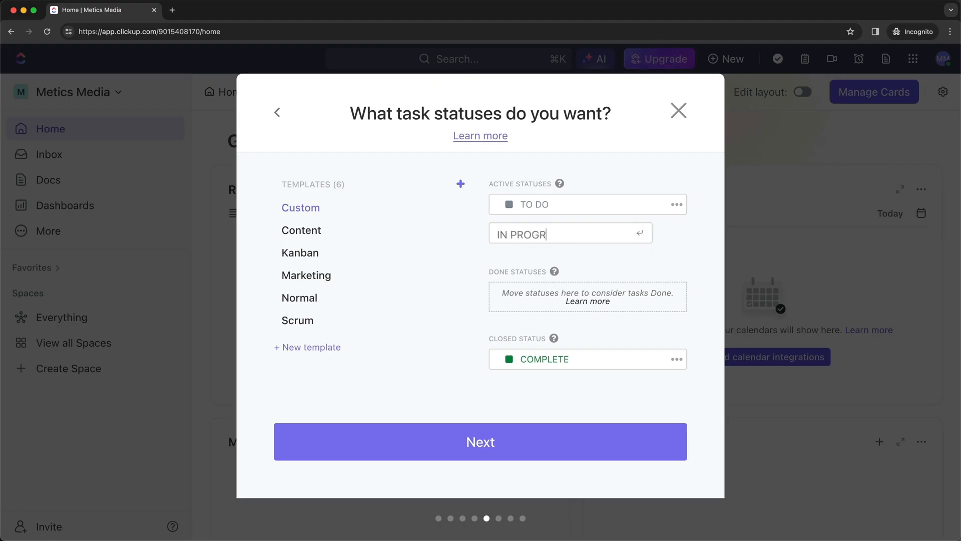
{"action": "type", "text": "ESS"}
{"action": "left_click", "coordinate": [640, 232]}
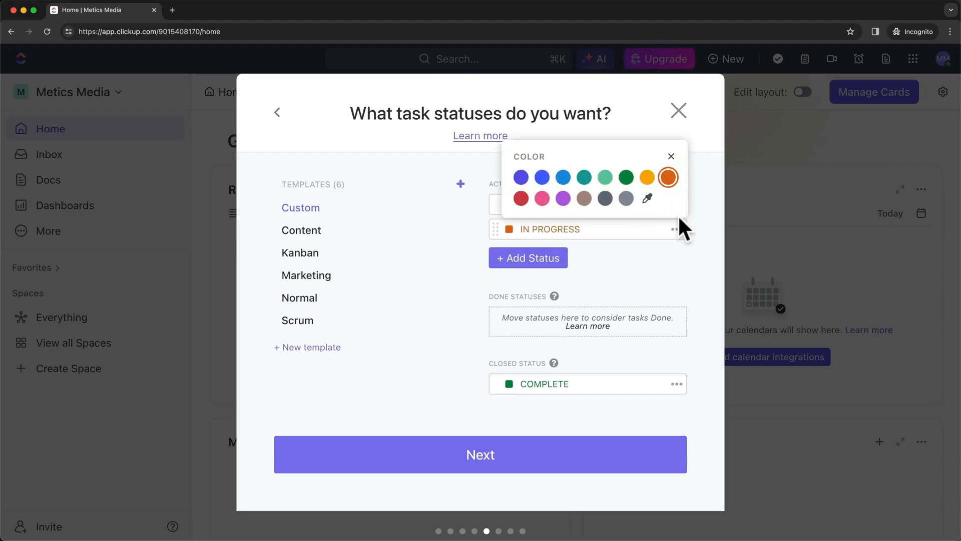
{"action": "left_click", "coordinate": [647, 177]}
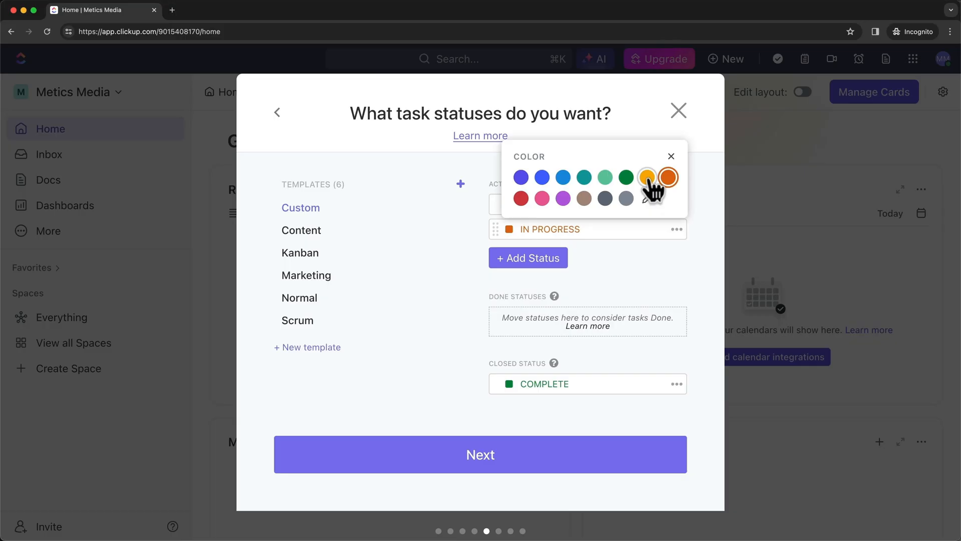
{"action": "left_click", "coordinate": [652, 266]}
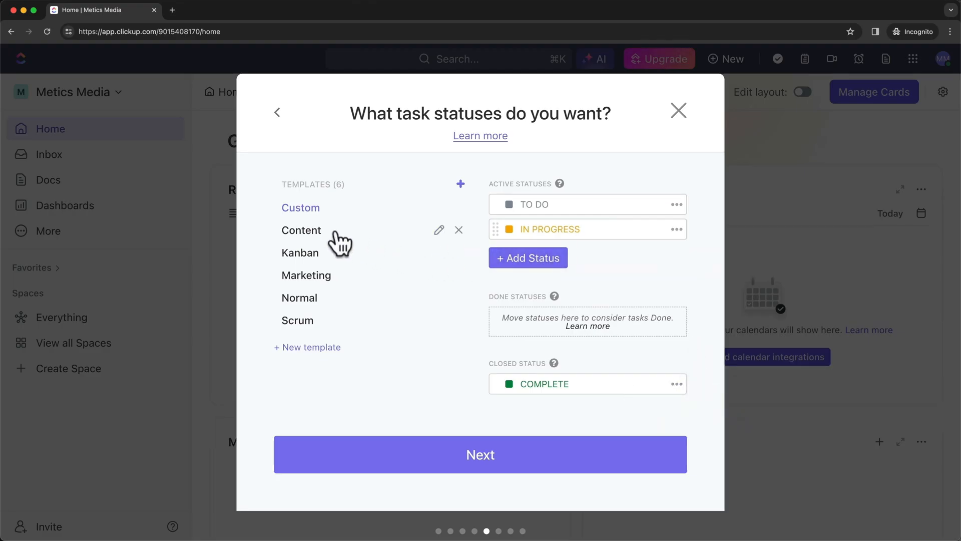
Preview the Content status template, then return to Custom and continue
{"action": "left_click", "coordinate": [304, 235]}
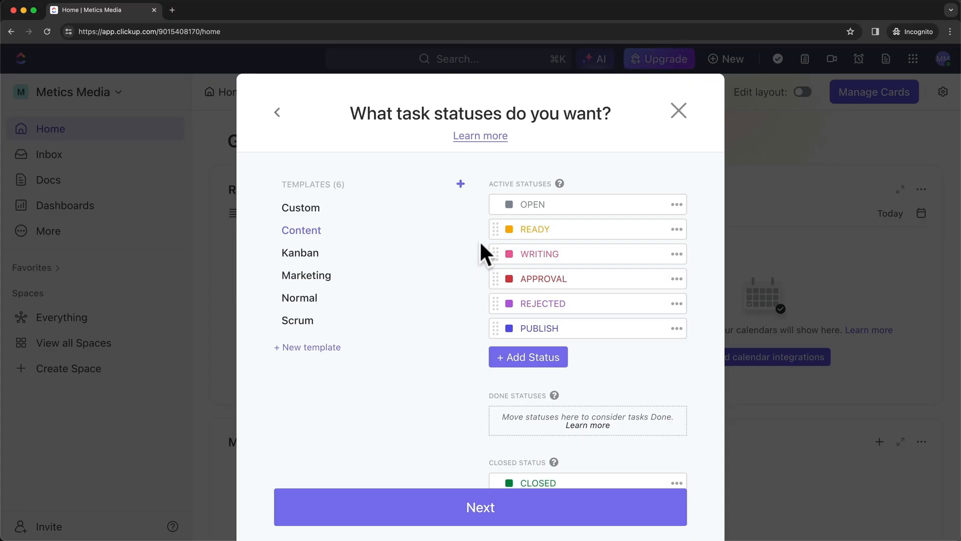
{"action": "mouse_move", "coordinate": [467, 229]}
{"action": "left_click", "coordinate": [302, 207]}
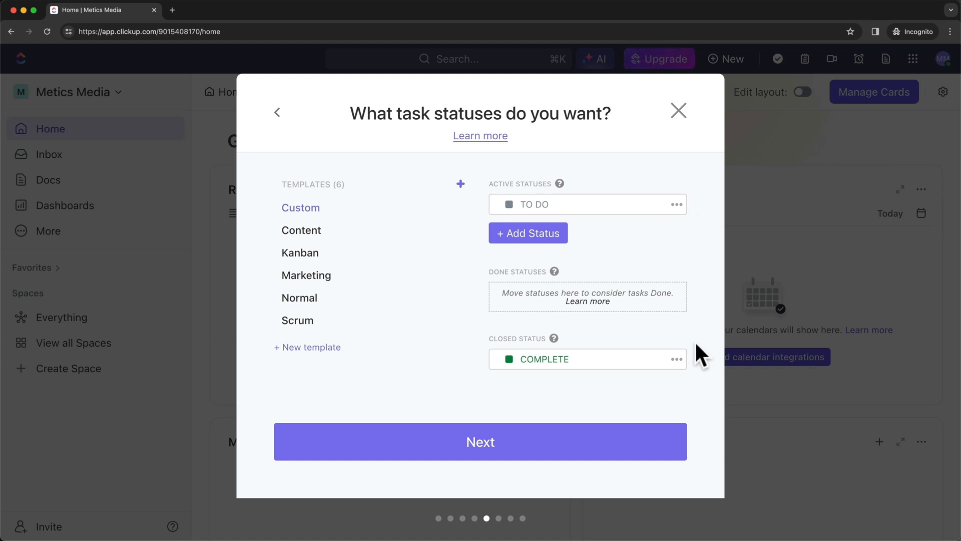
{"action": "left_click", "coordinate": [564, 449]}
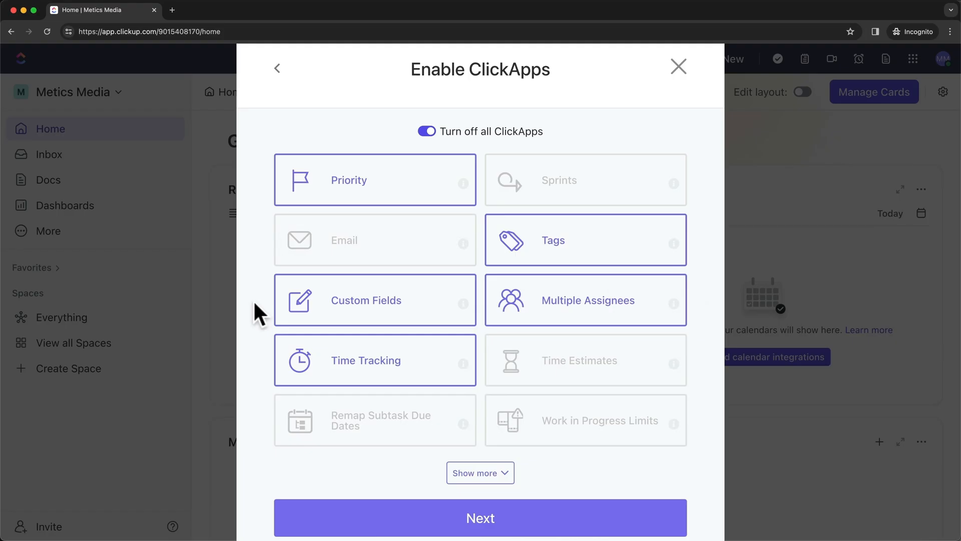
Accept default ClickApps and views, review the summary, and create the Marketing space
{"action": "scroll", "coordinate": [253, 300], "scroll_direction": "down", "scroll_amount": 1}
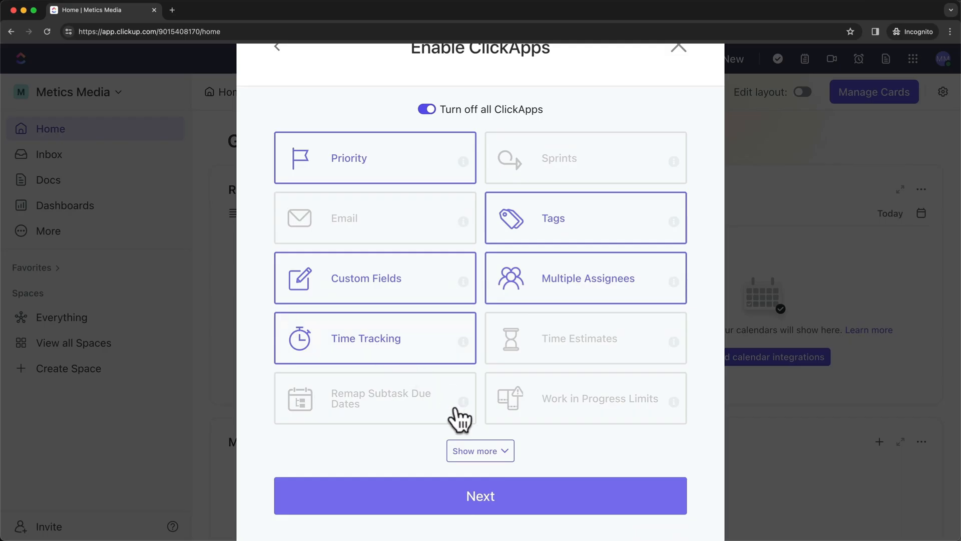
{"action": "left_click", "coordinate": [468, 481]}
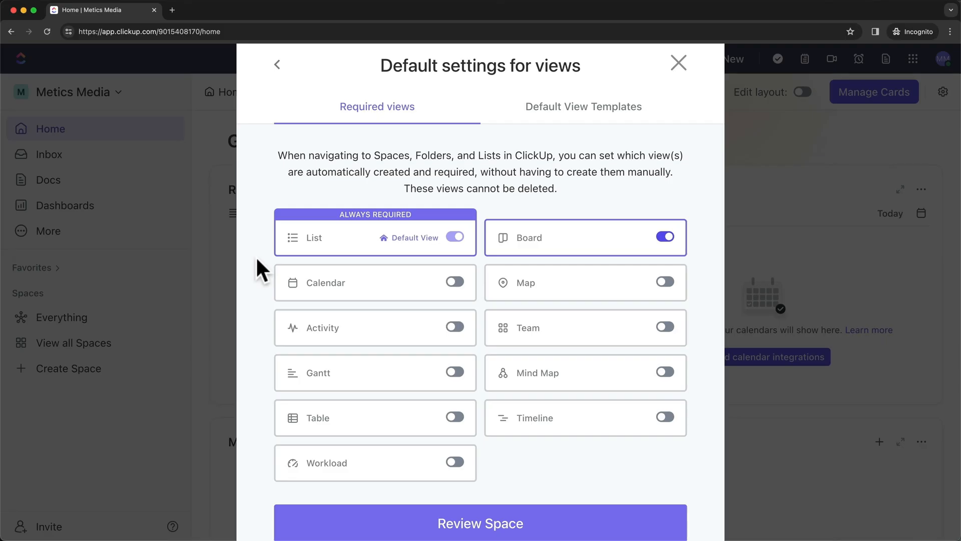
{"action": "scroll", "coordinate": [256, 257], "scroll_direction": "down", "scroll_amount": 2}
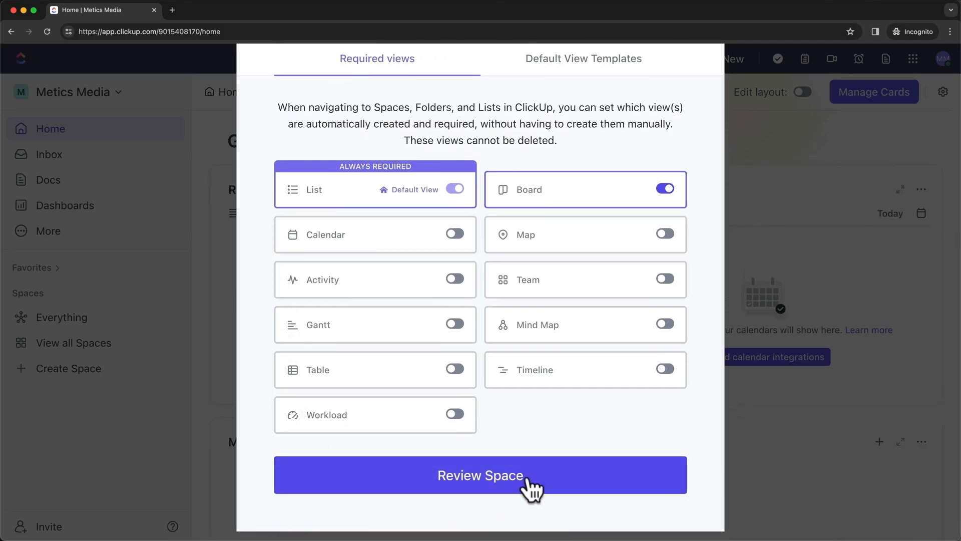
{"action": "left_click", "coordinate": [538, 478]}
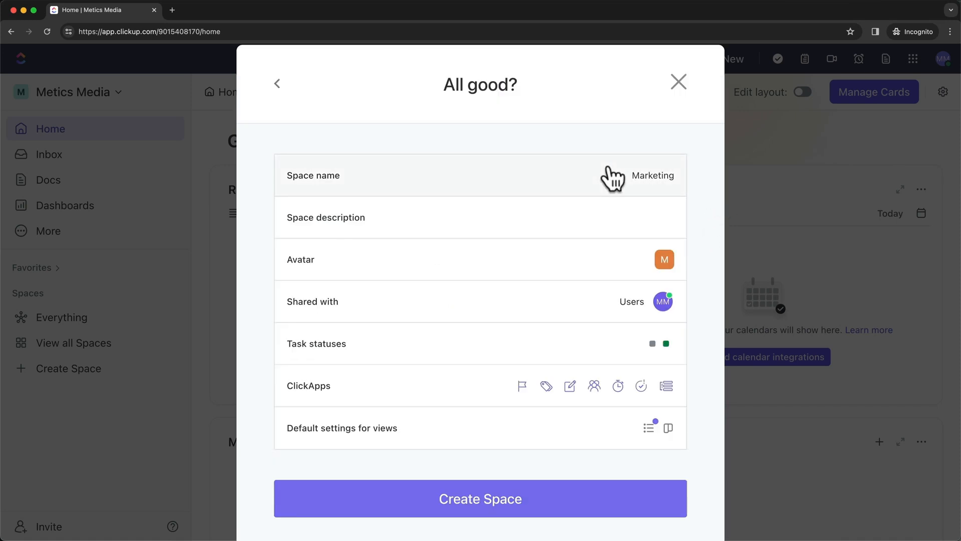
{"action": "left_click", "coordinate": [586, 513]}
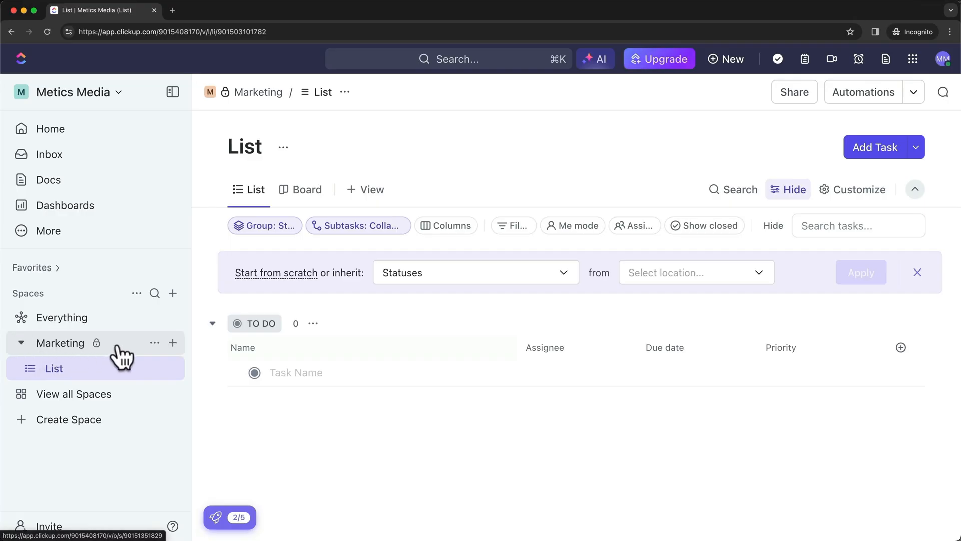
Drag up the 1.png diagram showing Workspace, Spaces, Folders, Lists, Tasks and Subtasks
{"action": "left_click_drag", "start_coordinate": [411, 540], "coordinate": [415, 109]}
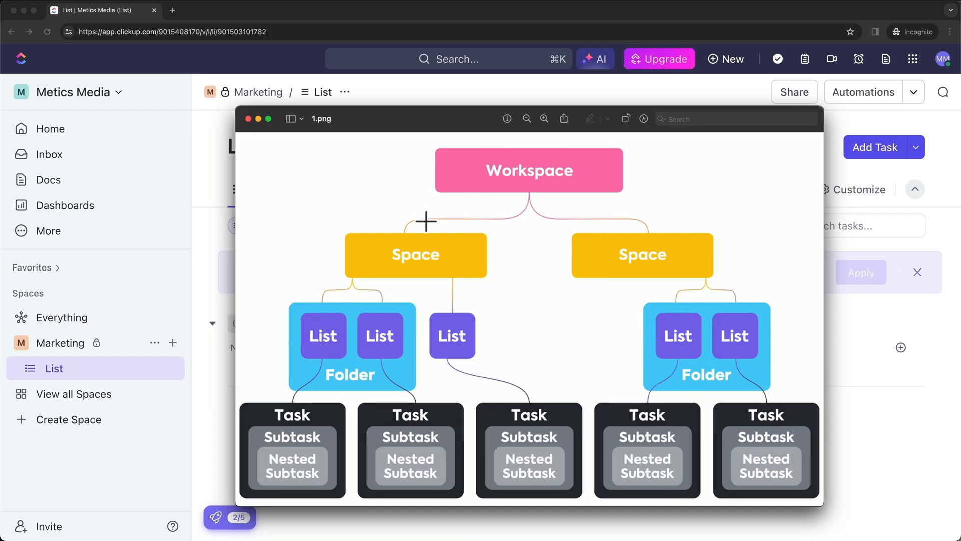
Drag the 1.png Preview window off screen to reveal the Marketing List
{"action": "left_click_drag", "start_coordinate": [423, 124], "coordinate": [404, 540]}
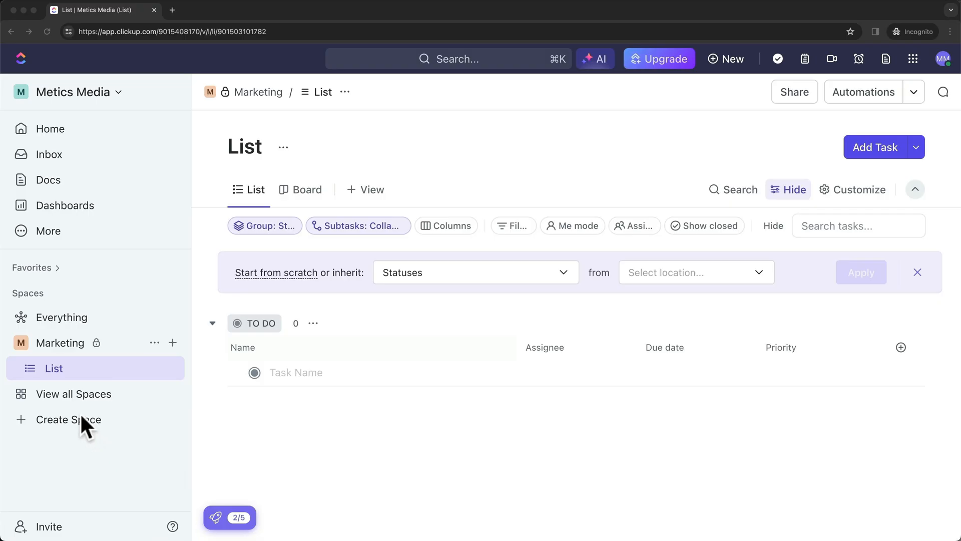
Start creating additional spaces: Sales, Product Development, Customer Support and Events
{"action": "left_click", "coordinate": [64, 422]}
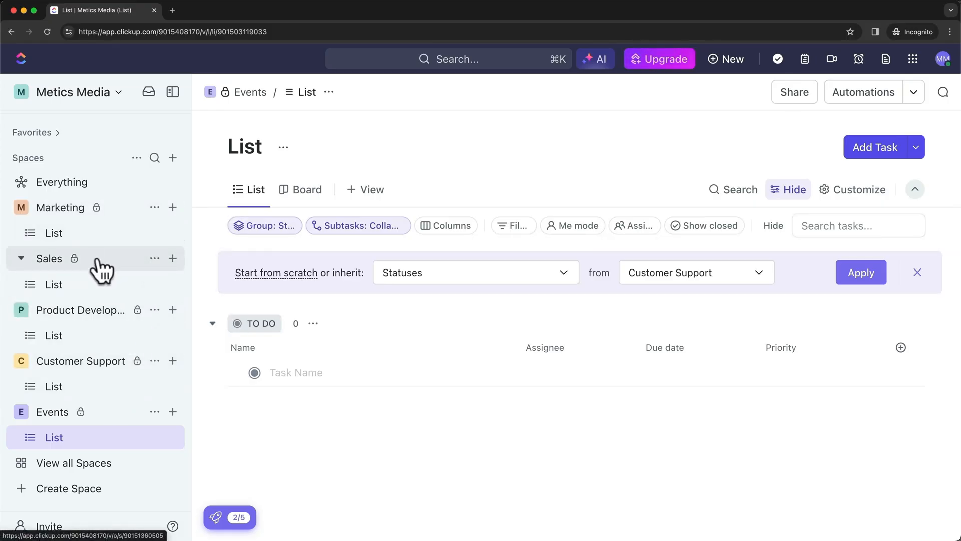
Collapse the Sales, Product Development, Customer Support and Events spaces in the sidebar
{"action": "left_click", "coordinate": [20, 259]}
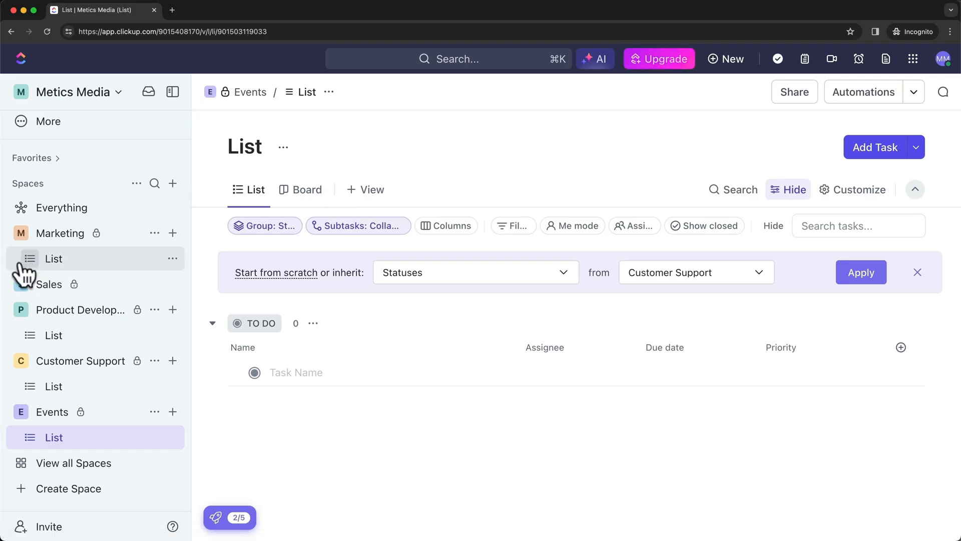
{"action": "left_click", "coordinate": [20, 309]}
{"action": "left_click", "coordinate": [21, 360]}
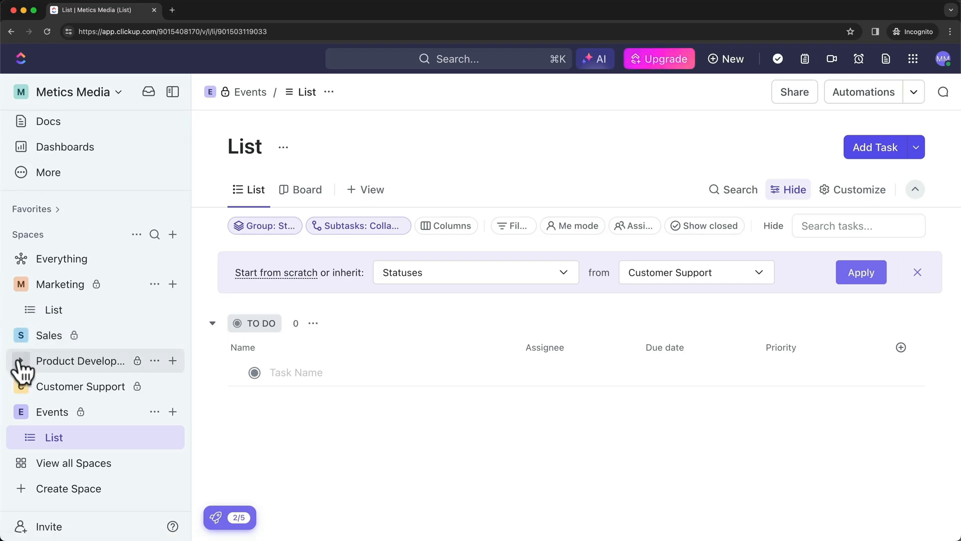
{"action": "left_click", "coordinate": [20, 411]}
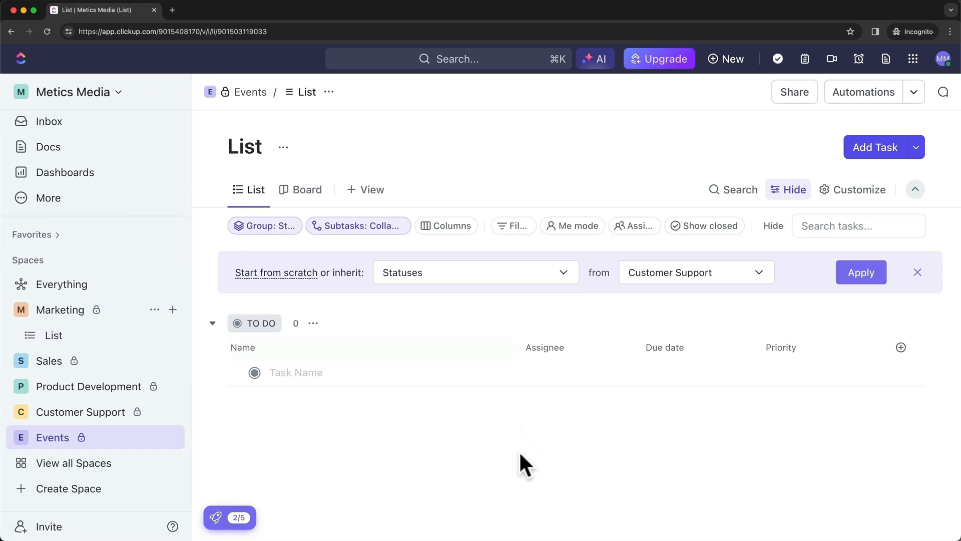
Return to the browser and open the List inside the Marketing space
{"action": "mouse_move", "coordinate": [484, 539]}
{"action": "left_mouse_down"}
{"action": "mouse_move", "coordinate": [497, 191]}
{"action": "mouse_move", "coordinate": [486, 114]}
{"action": "mouse_move", "coordinate": [472, 203]}
{"action": "mouse_move", "coordinate": [466, 540]}
{"action": "left_mouse_up"}
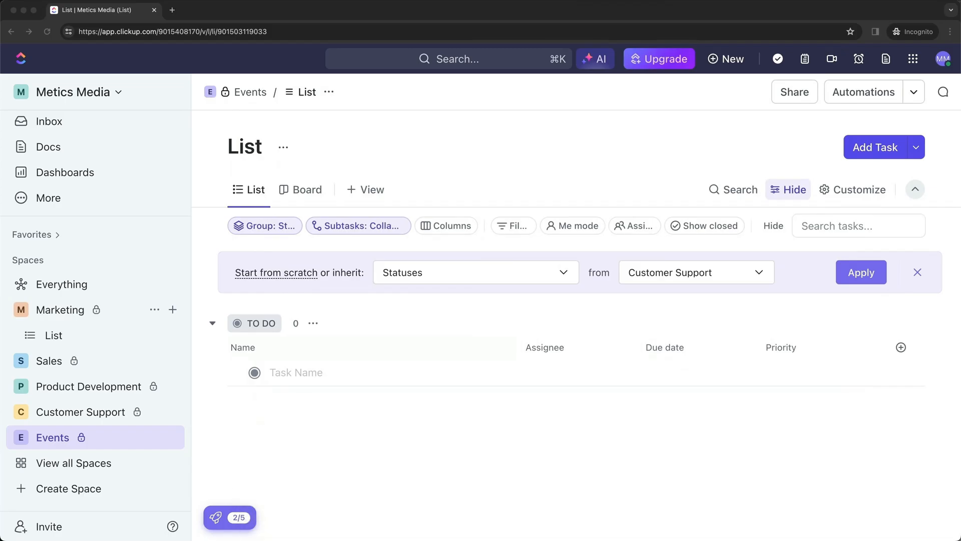
{"action": "left_click", "coordinate": [405, 442]}
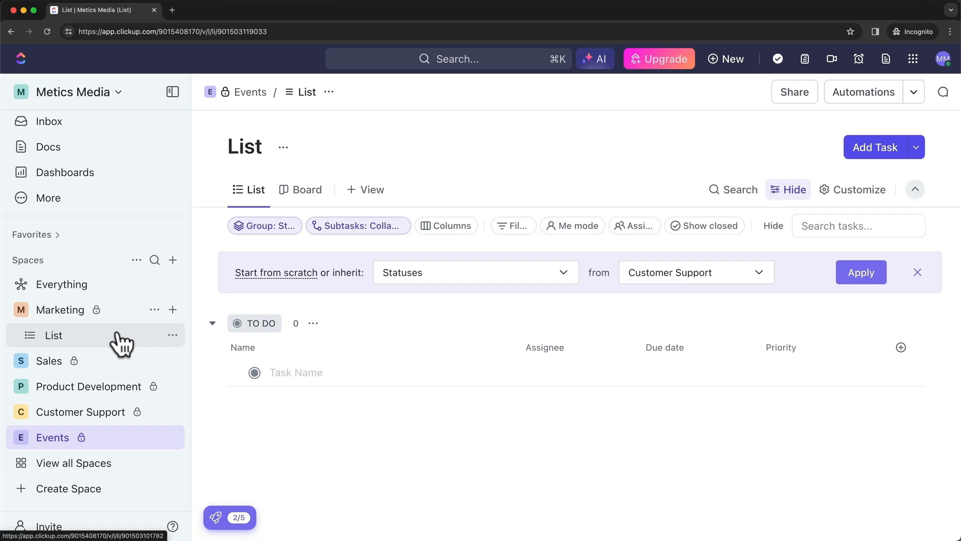
{"action": "left_click", "coordinate": [87, 335]}
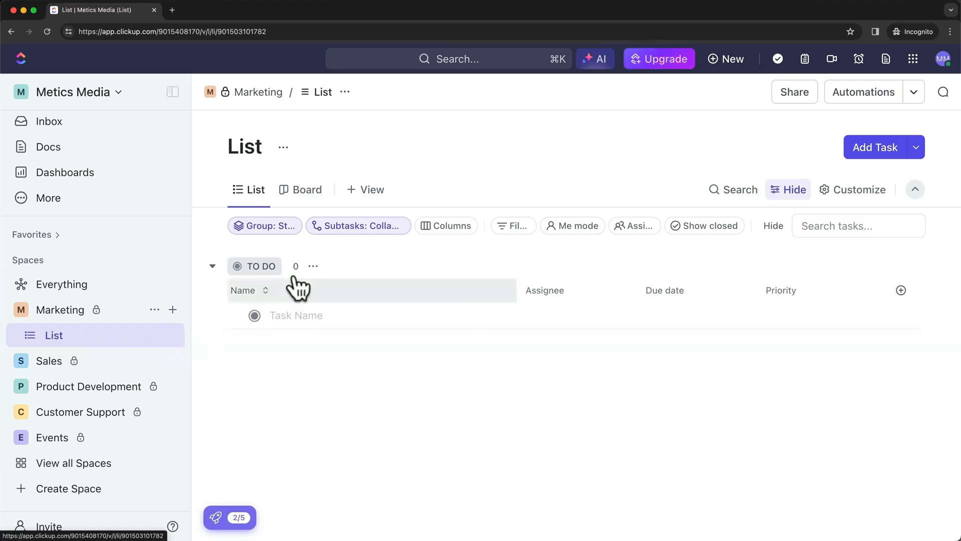
Replace the 'List' title with '1 - Black Friday Campaign' and confirm it
{"action": "left_click", "coordinate": [252, 146]}
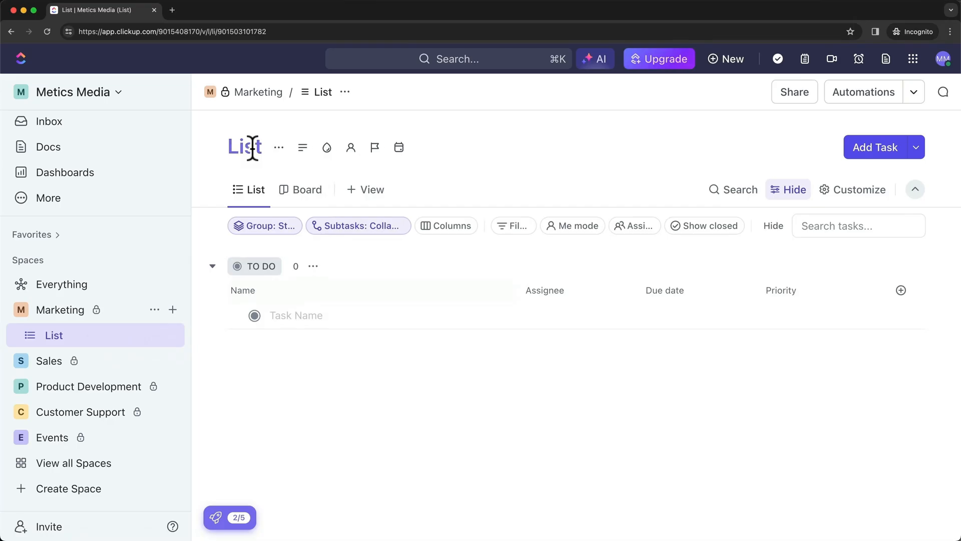
{"action": "key", "text": "BackSpace"}
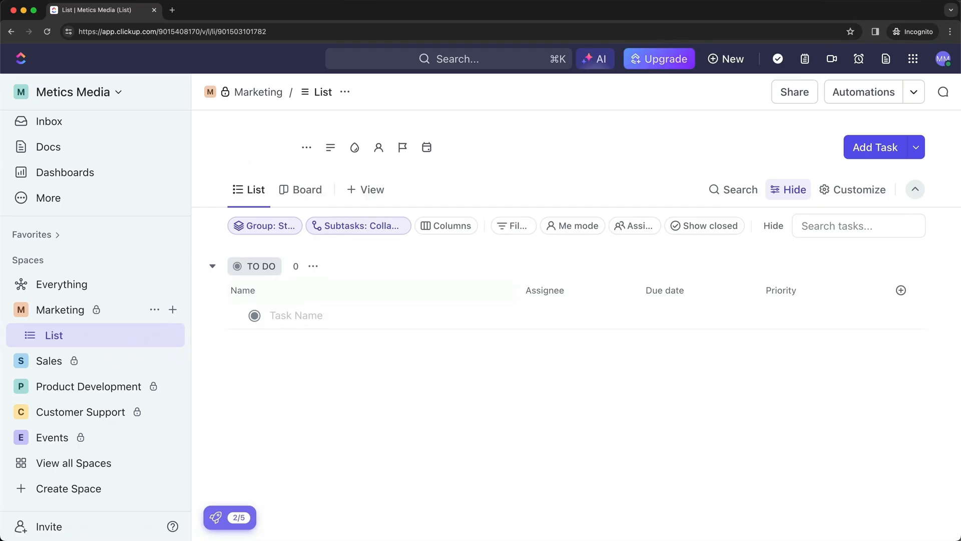
{"action": "type", "text": "1"}
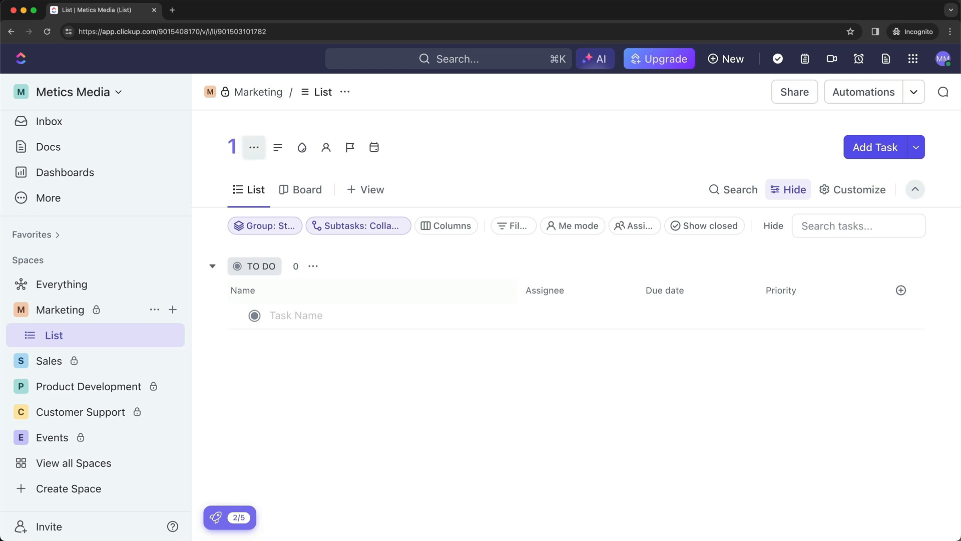
{"action": "type", "text": " - "}
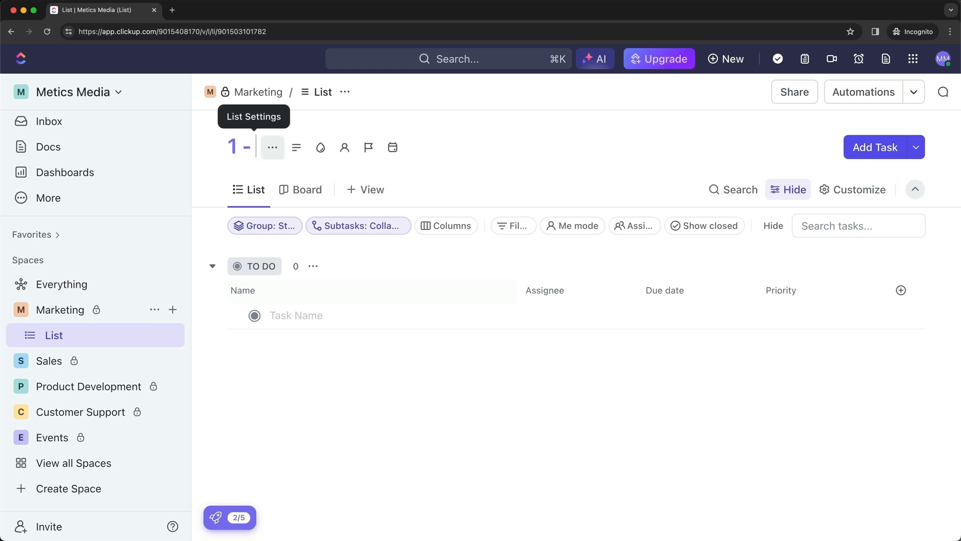
{"action": "type", "text": "Black Friday Campaign"}
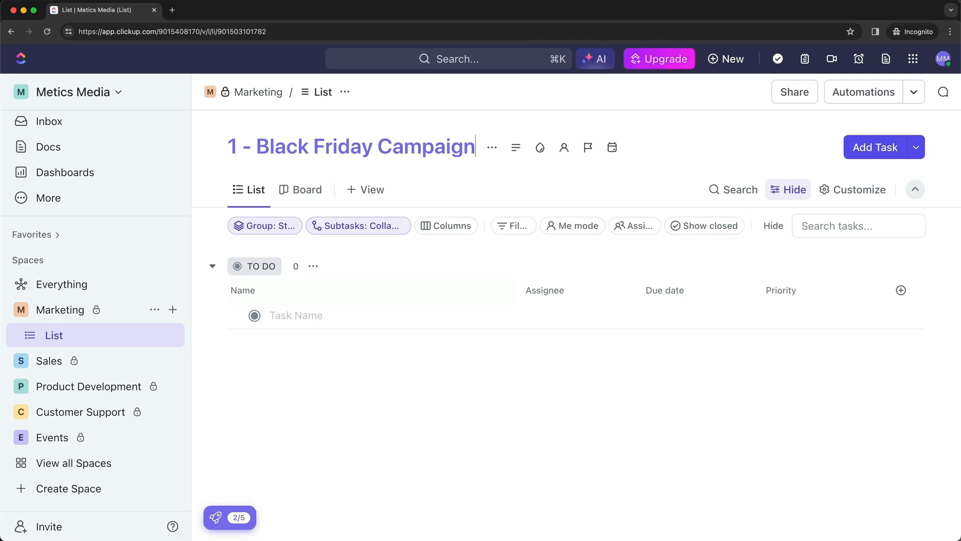
{"action": "key", "text": "Return"}
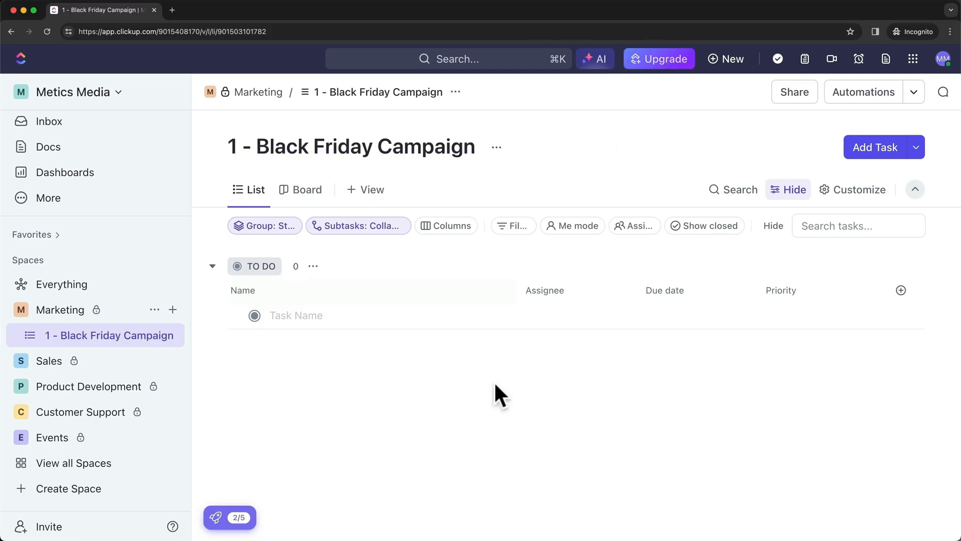
{"action": "left_click", "coordinate": [337, 316]}
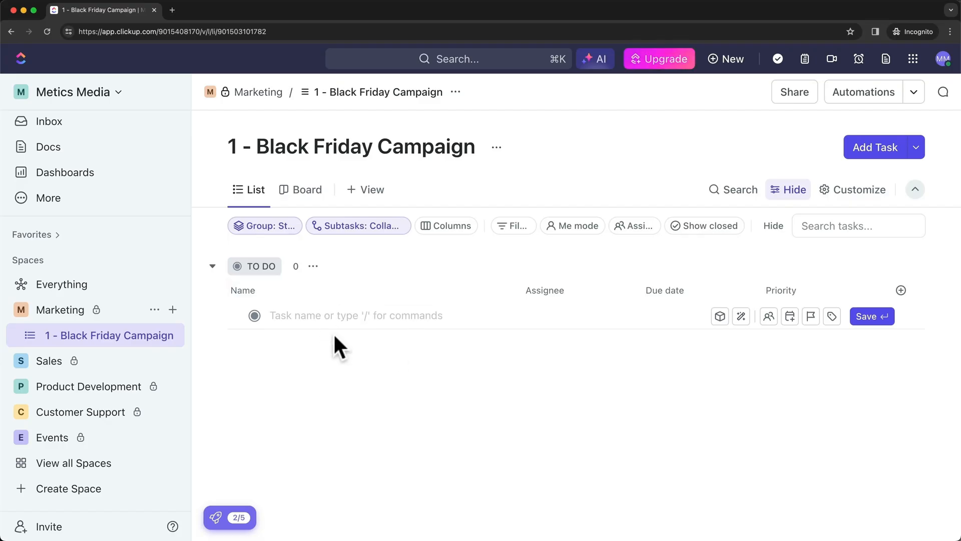
{"action": "left_click", "coordinate": [337, 357]}
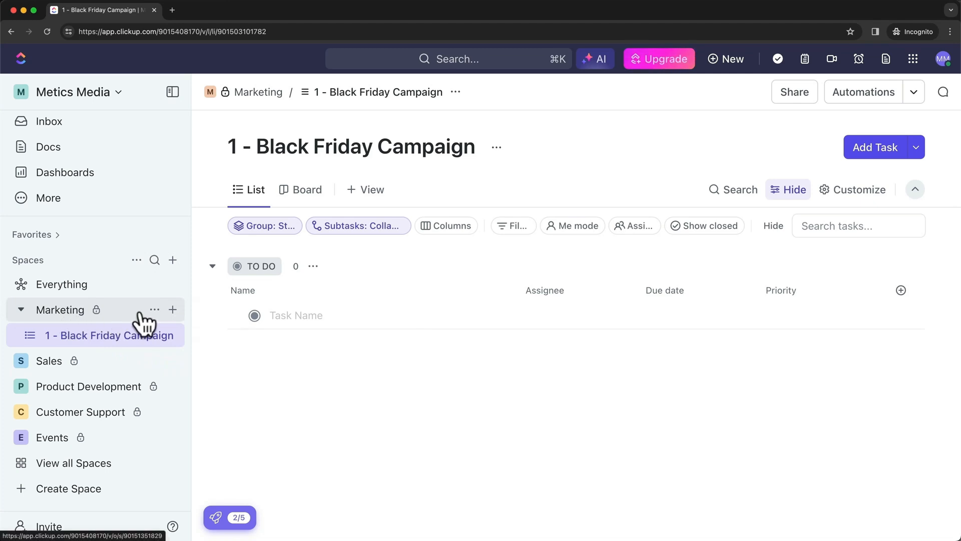
Create a list named '2 - New Year Campaign' in the Marketing space
{"action": "left_click", "coordinate": [172, 310]}
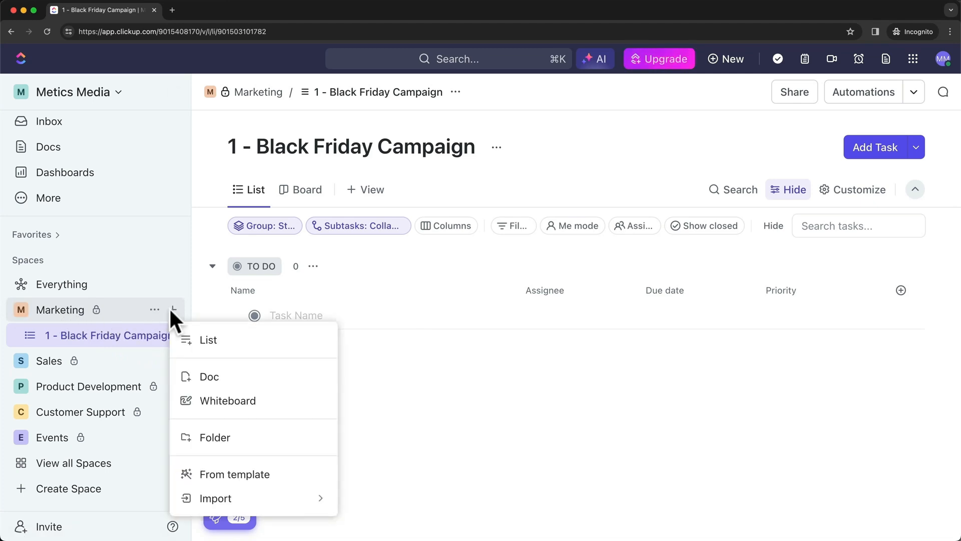
{"action": "left_click", "coordinate": [217, 341]}
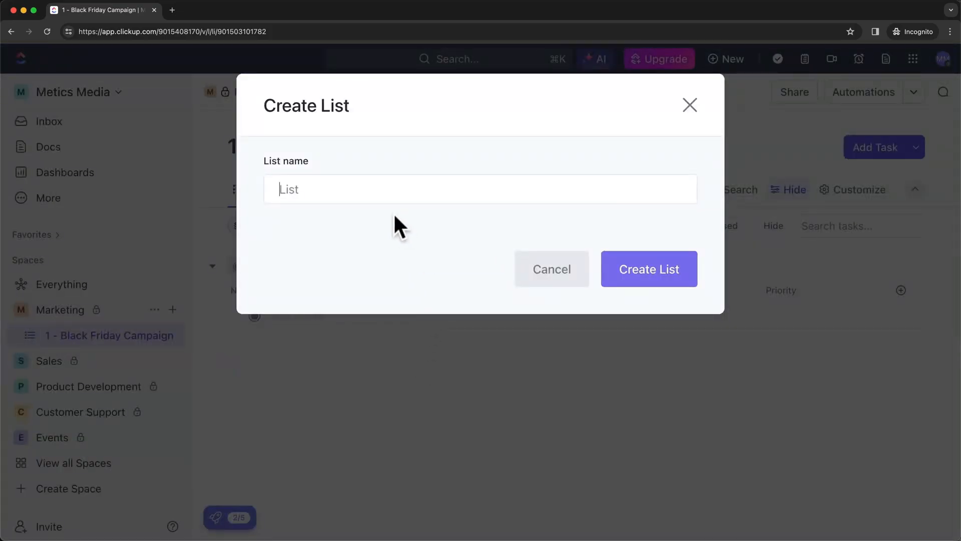
{"action": "type", "text": "2 - New Year Campaign"}
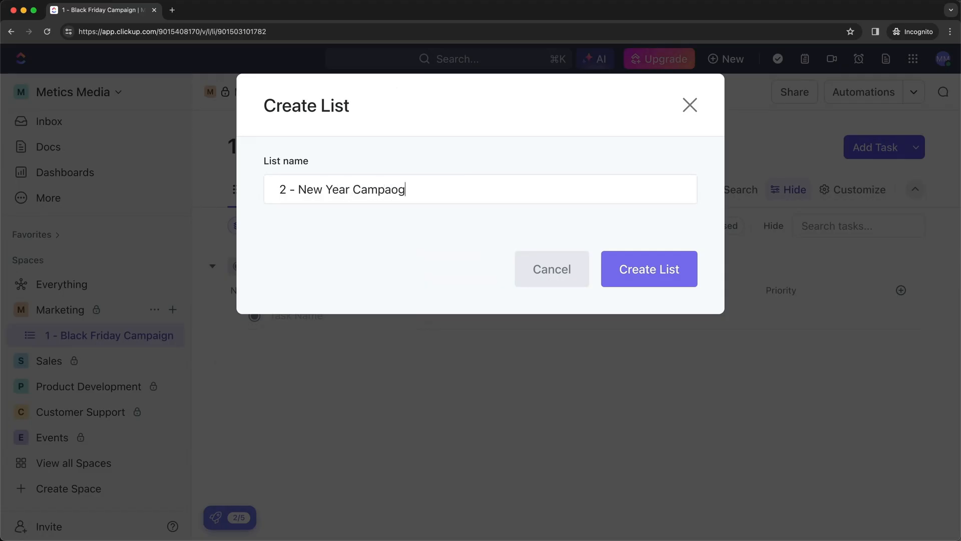
{"action": "left_click", "coordinate": [613, 281]}
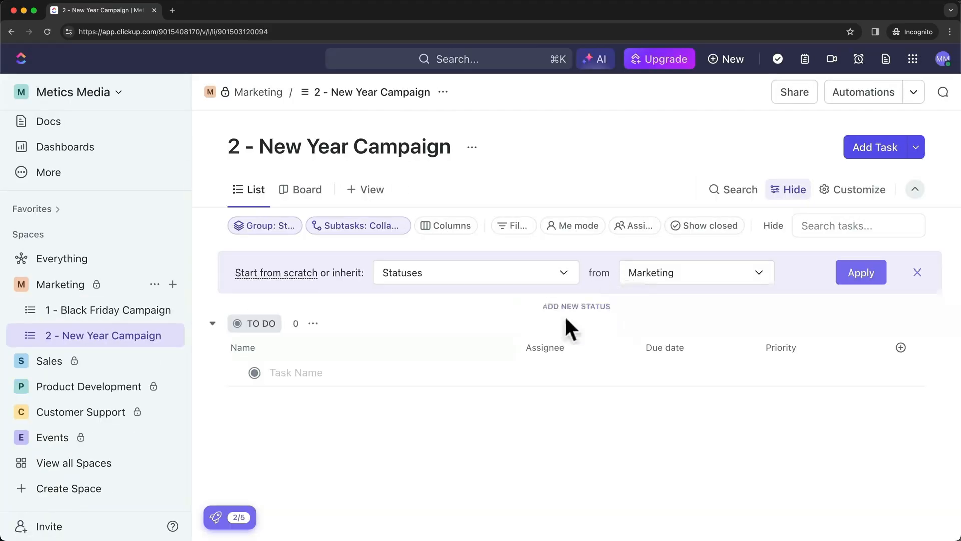
Create a list named '3 - Easter Campaign' in Marketing
{"action": "left_click", "coordinate": [172, 284]}
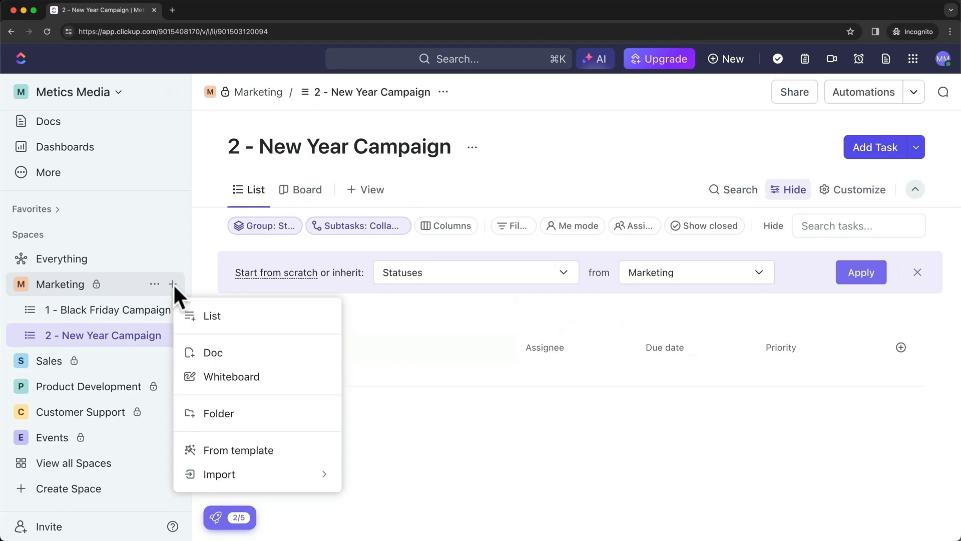
{"action": "left_click", "coordinate": [217, 317]}
{"action": "type", "text": "3 - "}
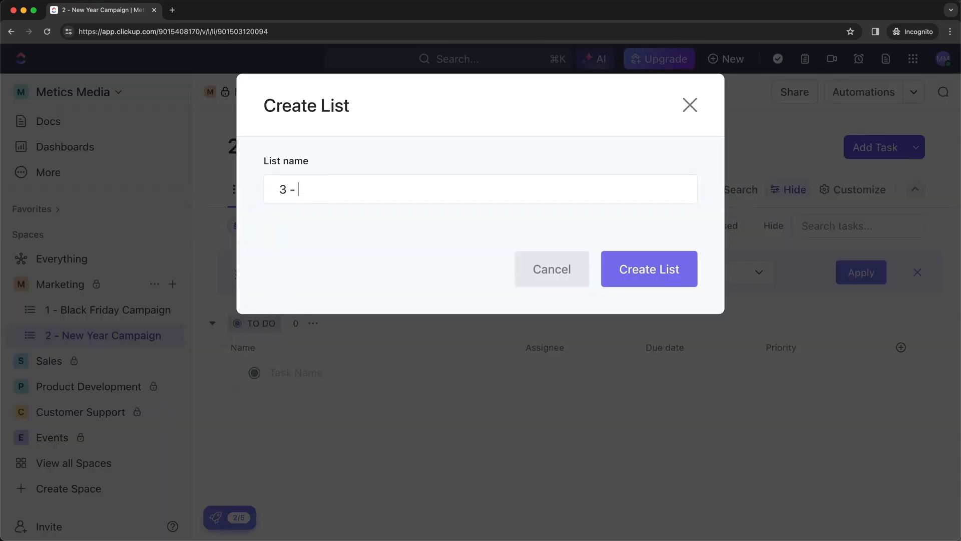
{"action": "type", "text": "Easter Campaign"}
{"action": "left_click", "coordinate": [615, 290]}
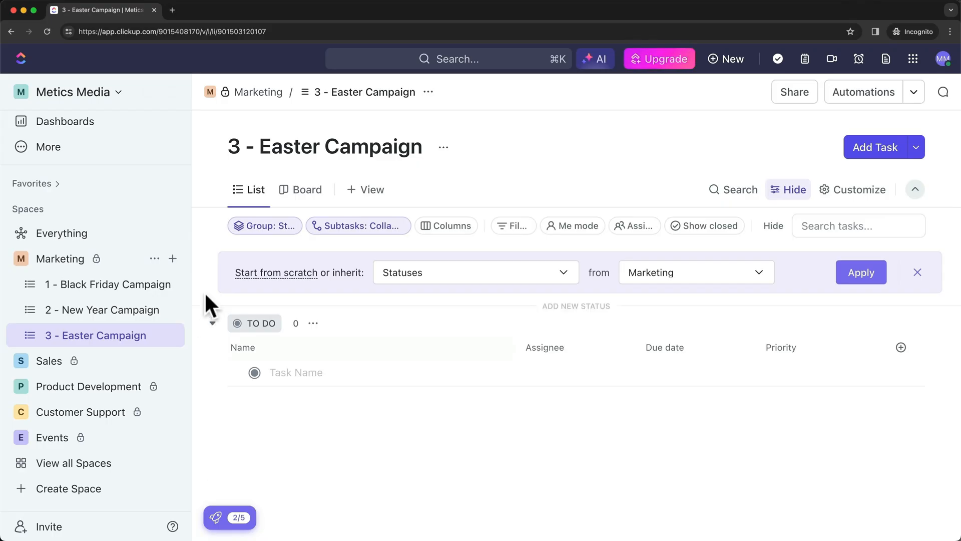
Create a list named 'Blog Posts' in Marketing
{"action": "left_click", "coordinate": [172, 258]}
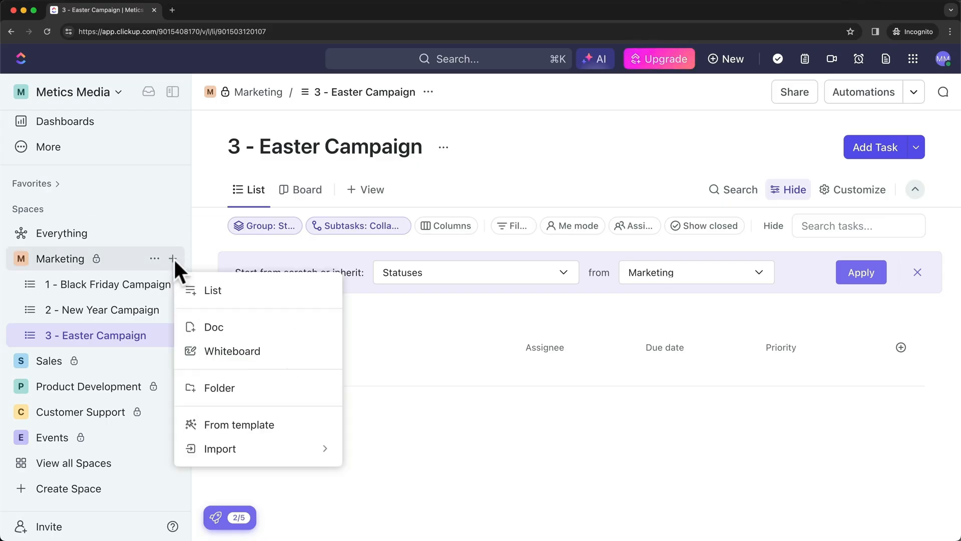
{"action": "left_click", "coordinate": [215, 288]}
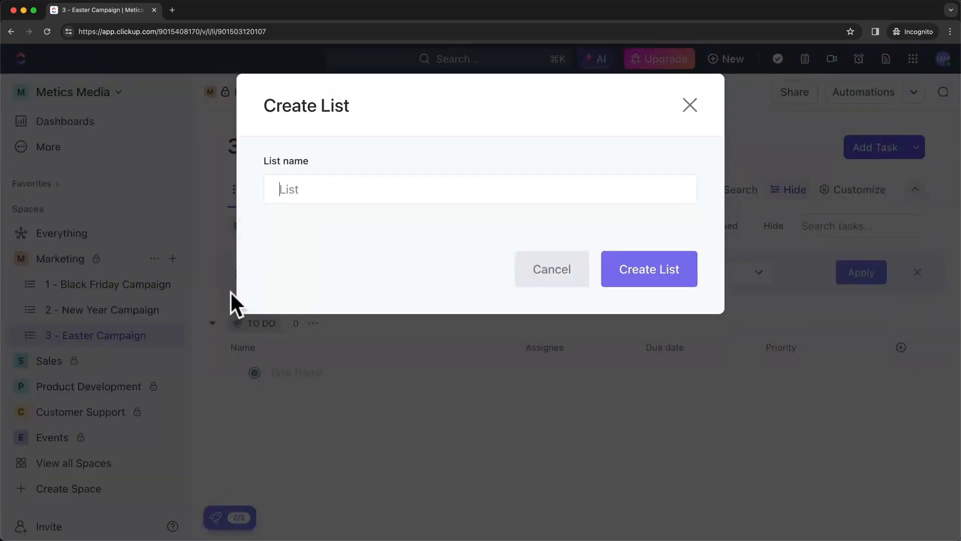
{"action": "type", "text": "Blogs P"}
{"action": "key", "text": "BackSpace"}
{"action": "key", "text": "BackSpace"}
{"action": "key", "text": "BackSpace"}
{"action": "type", "text": "Posts"}
{"action": "left_click", "coordinate": [628, 286]}
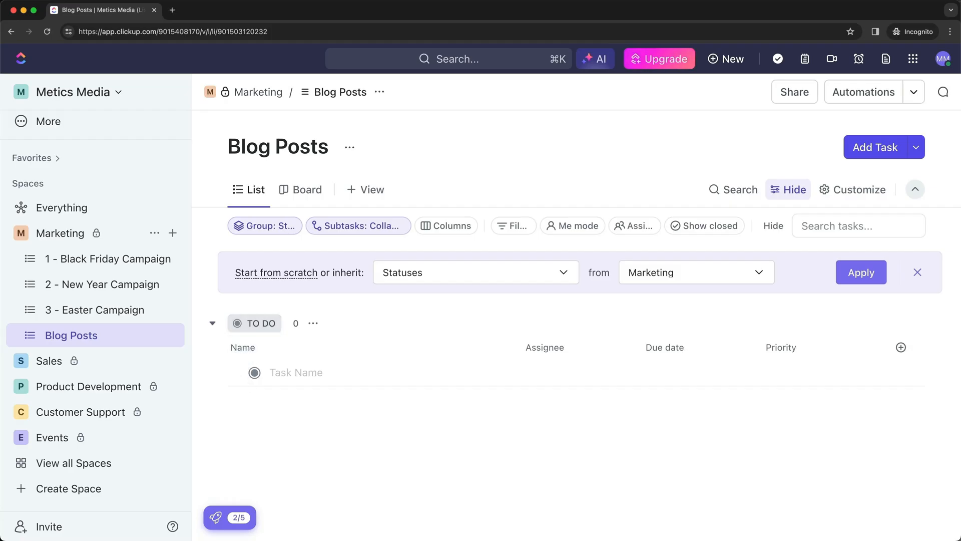
{"action": "left_click_drag", "start_coordinate": [401, 539], "coordinate": [405, 106]}
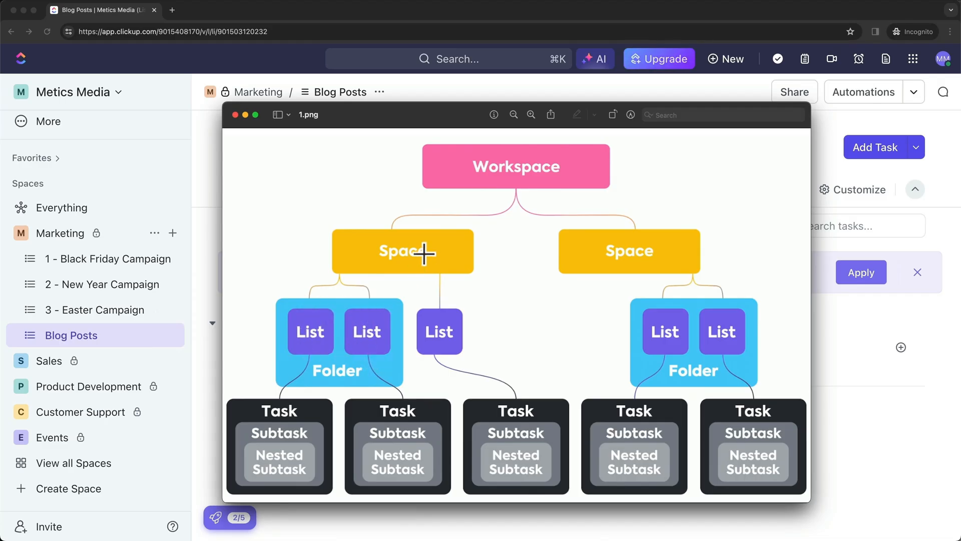
{"action": "left_click_drag", "start_coordinate": [398, 122], "coordinate": [416, 538]}
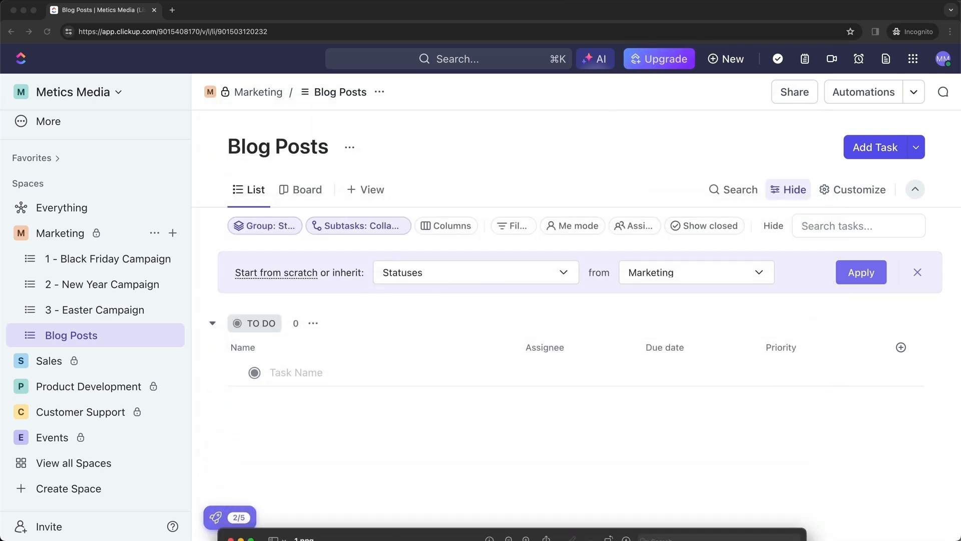
{"action": "left_click", "coordinate": [488, 411]}
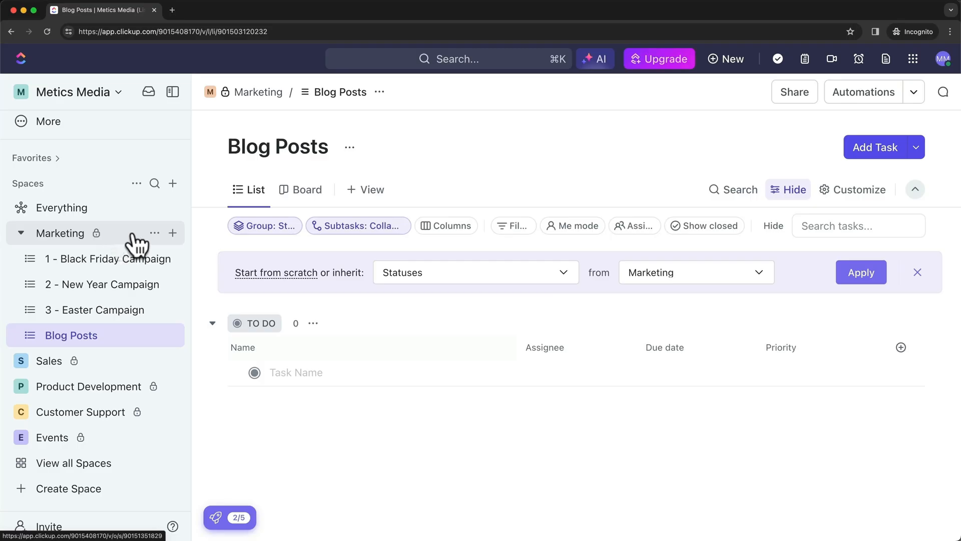
Create a folder named 'Campaigns' in the Marketing space
{"action": "left_click", "coordinate": [172, 232]}
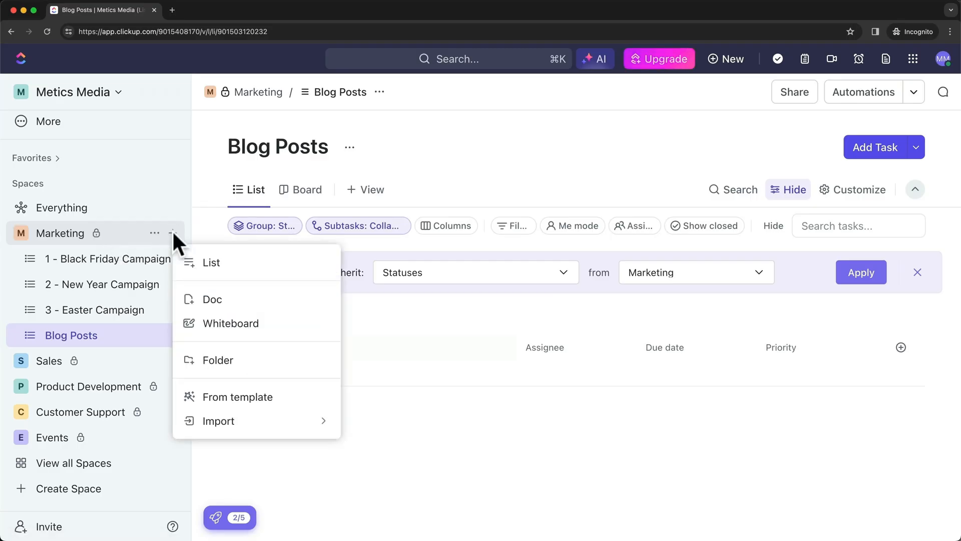
{"action": "left_click", "coordinate": [243, 365]}
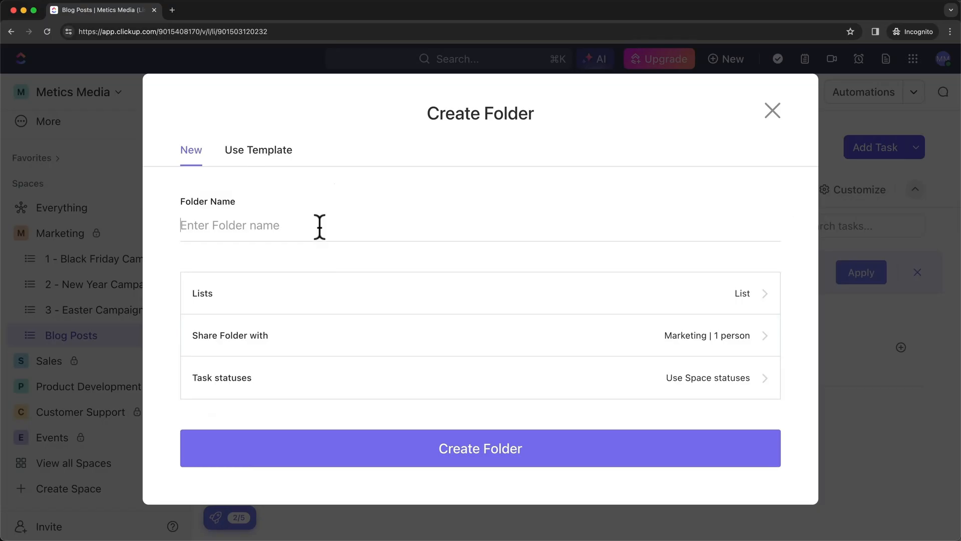
{"action": "type", "text": "Cam"}
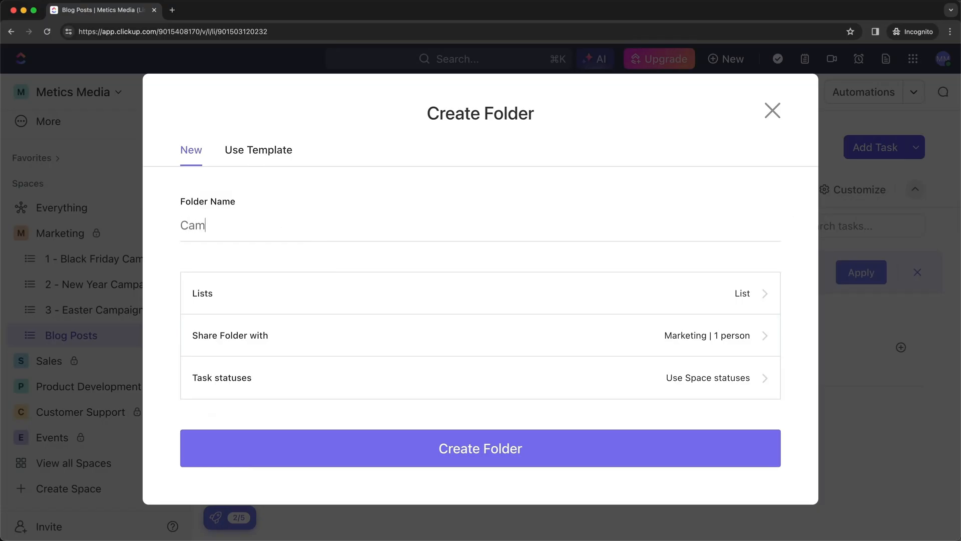
{"action": "type", "text": "paigns"}
{"action": "left_click", "coordinate": [459, 456]}
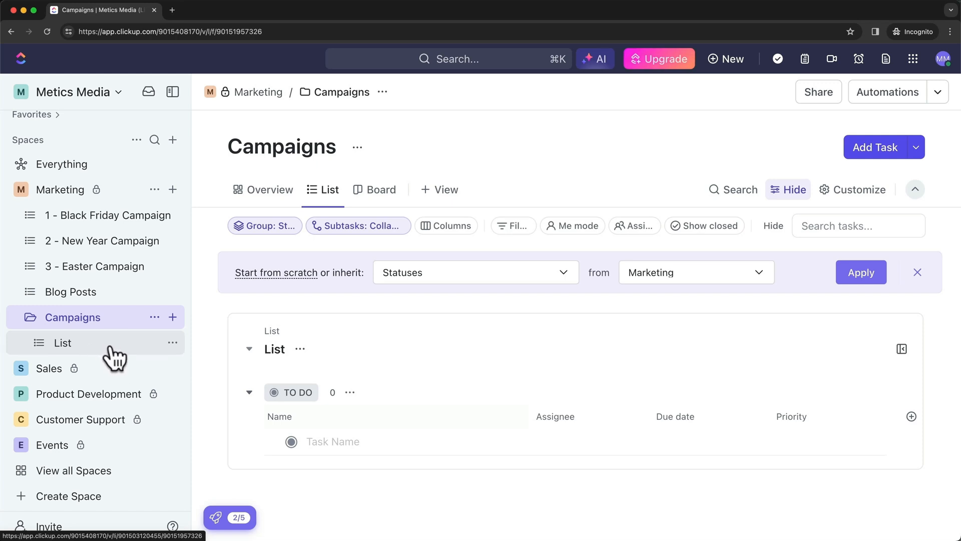
Delete the empty List from Campaigns
{"action": "left_click", "coordinate": [173, 343]}
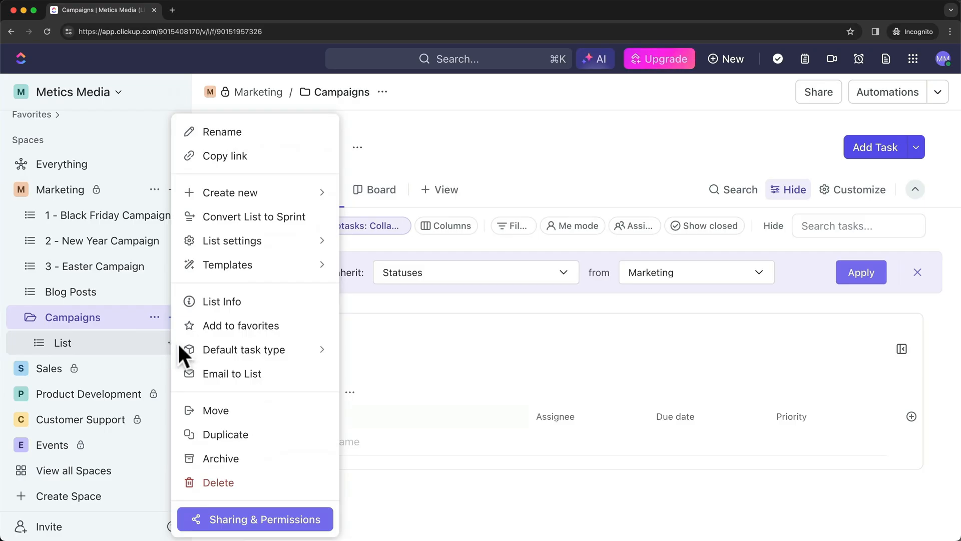
{"action": "left_click", "coordinate": [232, 482]}
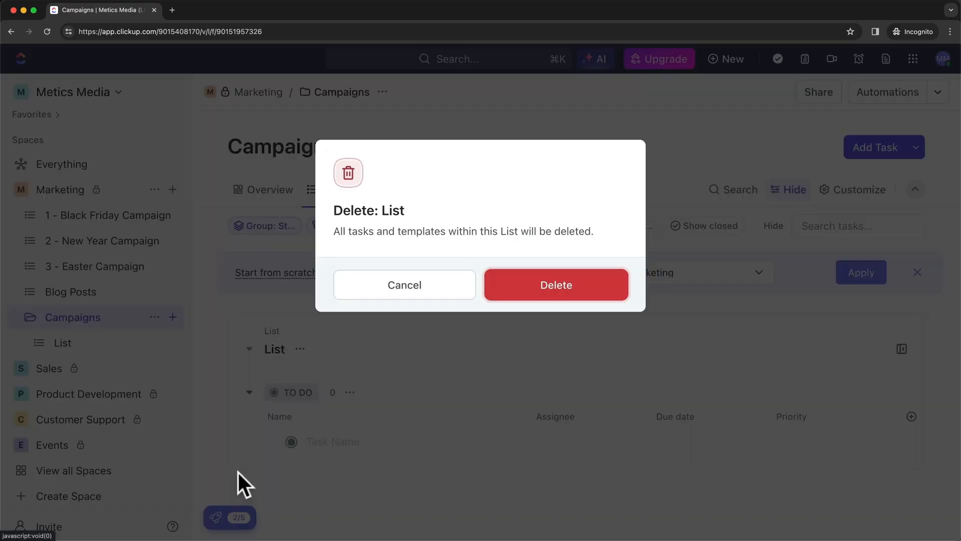
{"action": "left_click", "coordinate": [536, 296]}
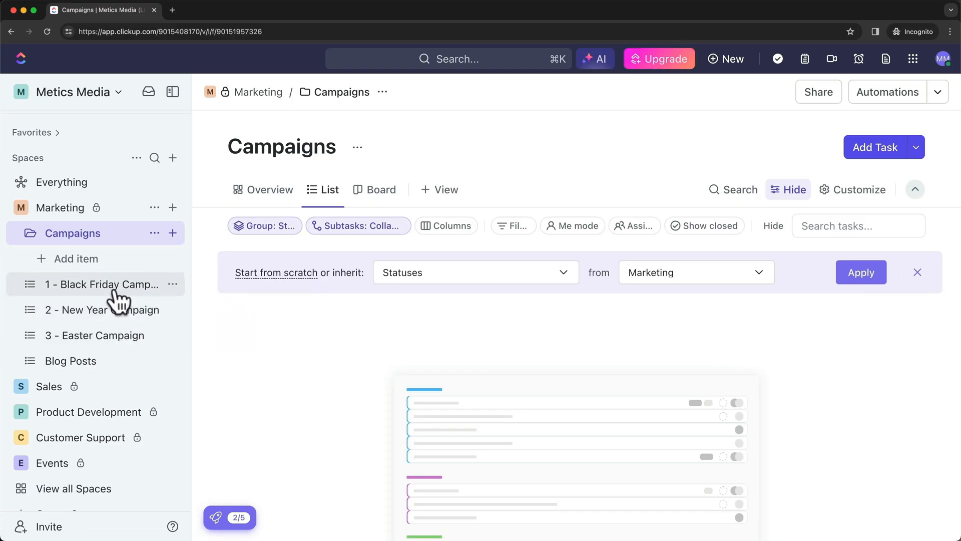
Move the Black Friday, New Year and Easter campaign lists into Campaigns, then collapse it
{"action": "left_click_drag", "start_coordinate": [117, 286], "coordinate": [98, 236]}
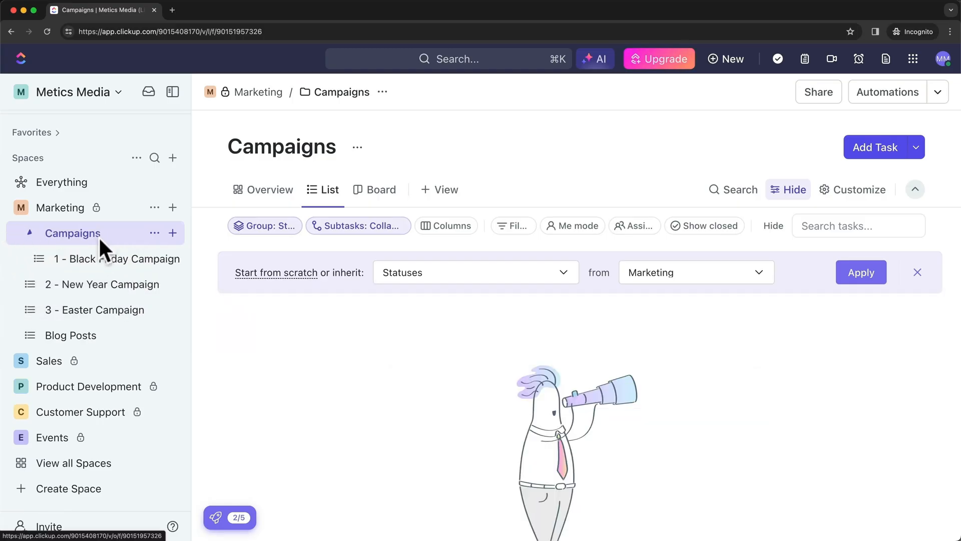
{"action": "left_click_drag", "start_coordinate": [95, 283], "coordinate": [86, 240]}
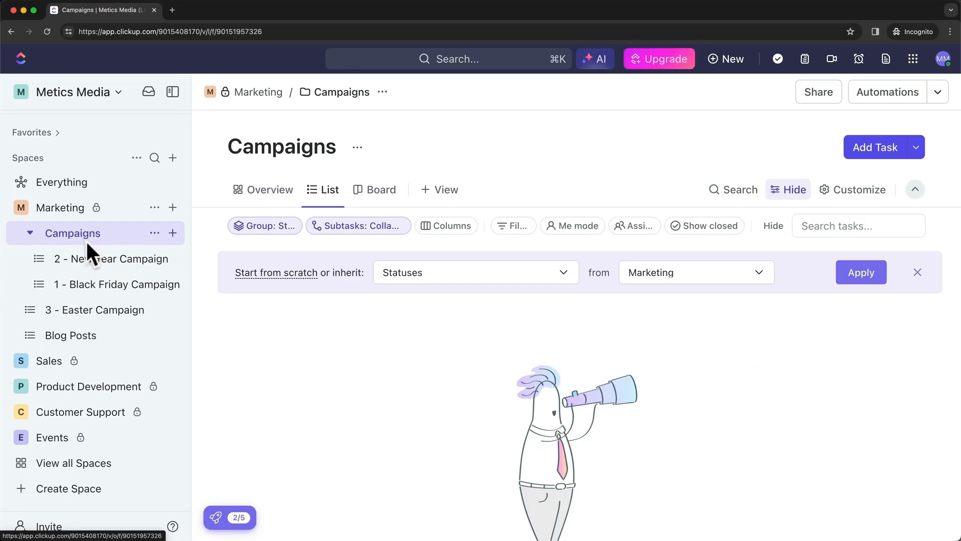
{"action": "left_click_drag", "start_coordinate": [95, 309], "coordinate": [90, 250]}
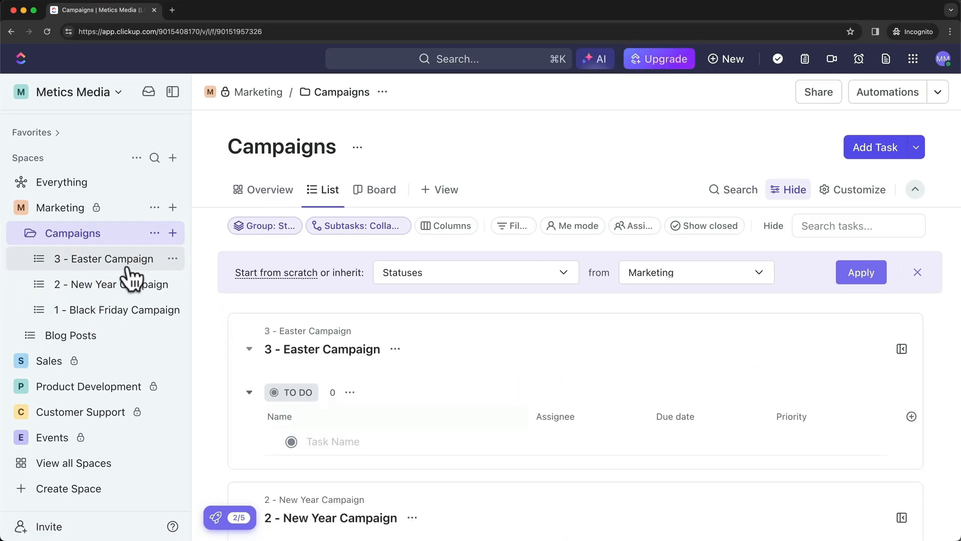
{"action": "left_click", "coordinate": [30, 233]}
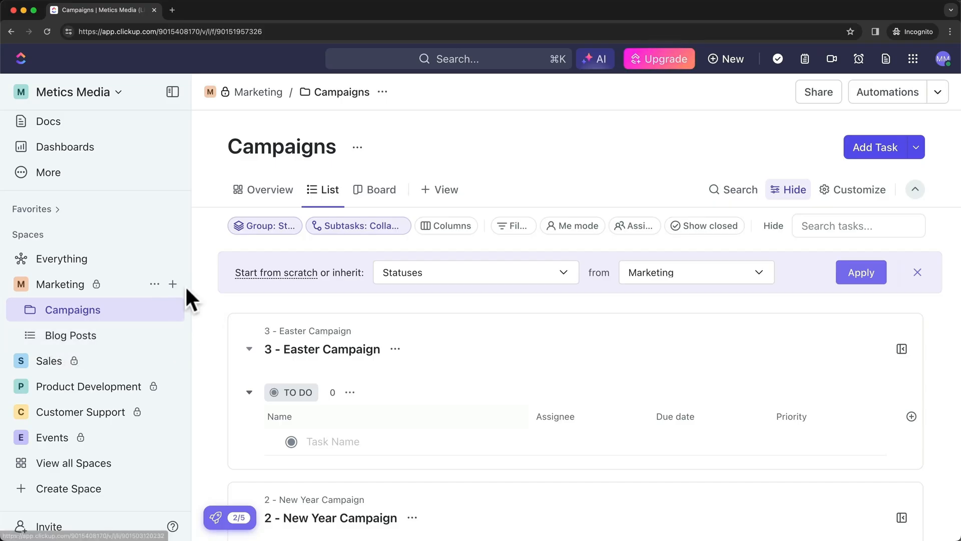
Create a 'Website' folder in Marketing and move Blog Posts into it
{"action": "left_click", "coordinate": [172, 284]}
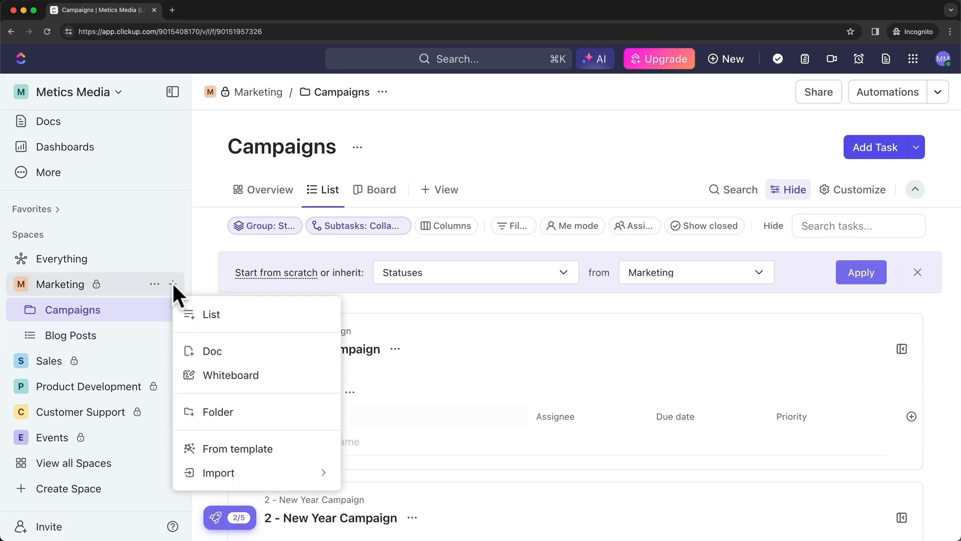
{"action": "left_click", "coordinate": [230, 412]}
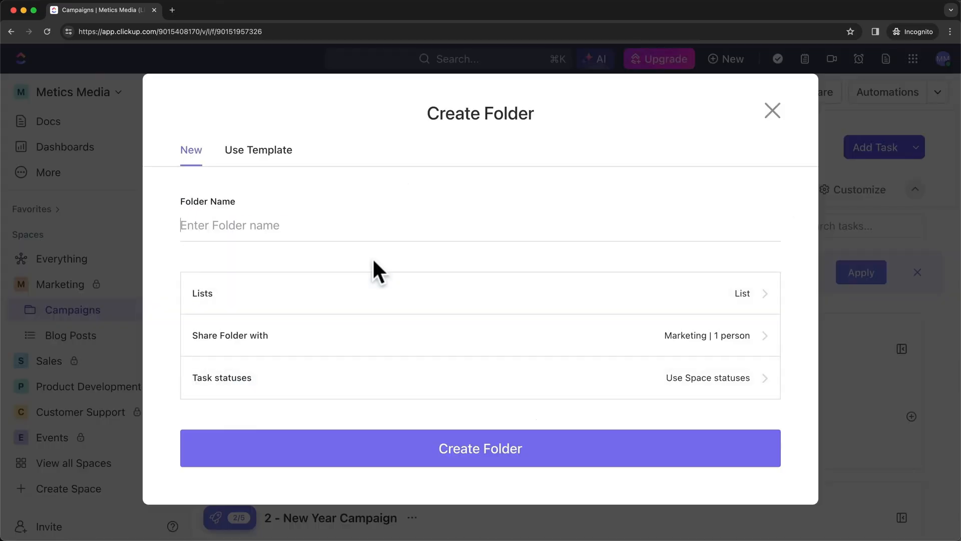
{"action": "type", "text": "Websit"}
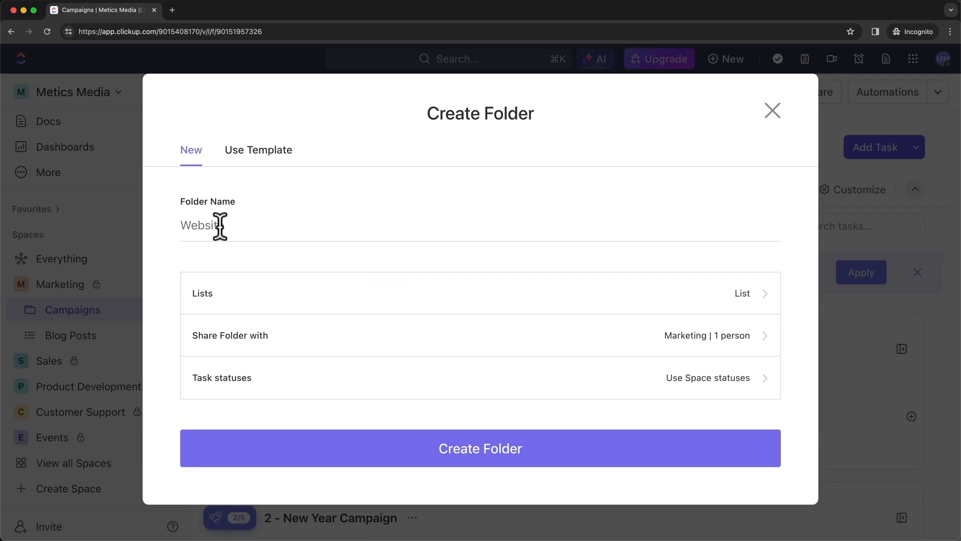
{"action": "left_click_drag", "start_coordinate": [220, 225], "coordinate": [189, 226]}
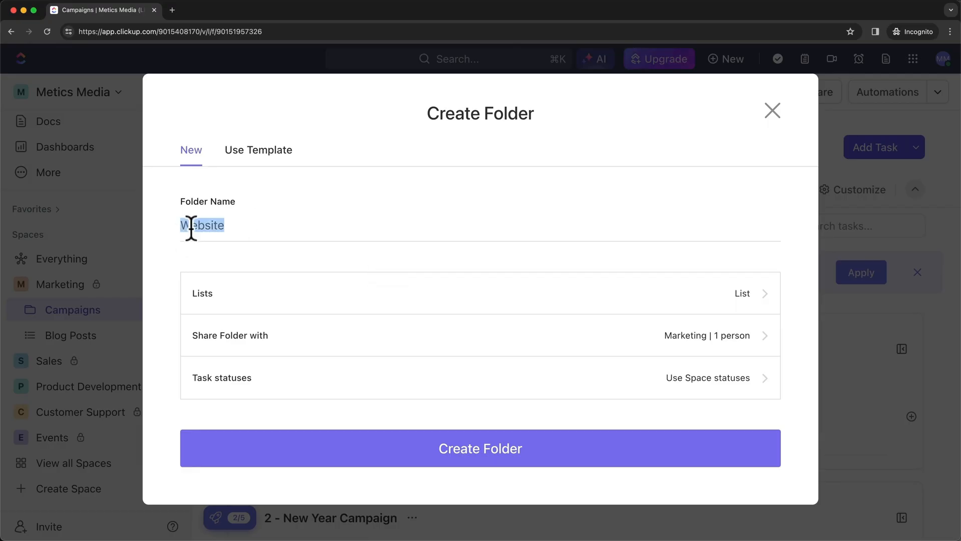
{"action": "left_click", "coordinate": [470, 451]}
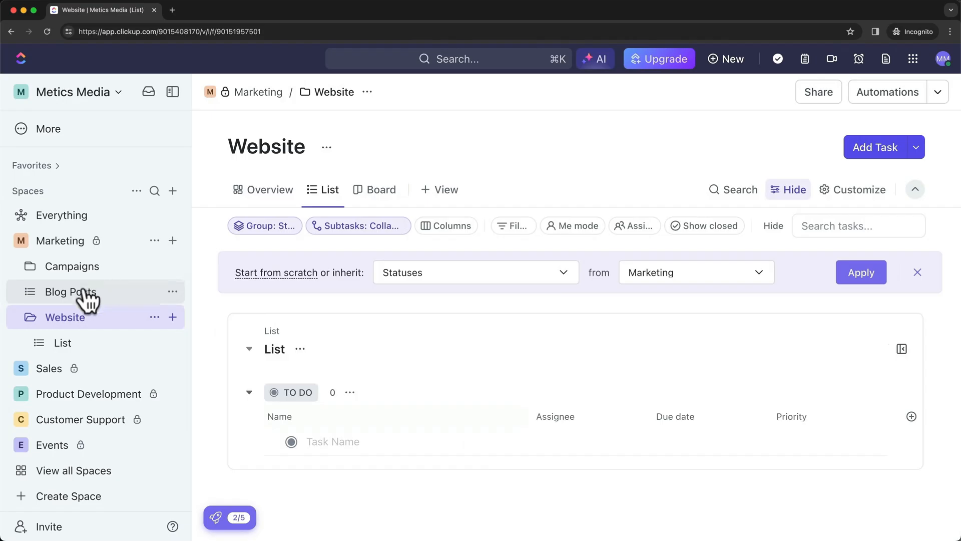
{"action": "mouse_move", "coordinate": [86, 295]}
{"action": "left_mouse_down"}
{"action": "mouse_move", "coordinate": [83, 307]}
{"action": "mouse_move", "coordinate": [104, 298]}
{"action": "left_mouse_up"}
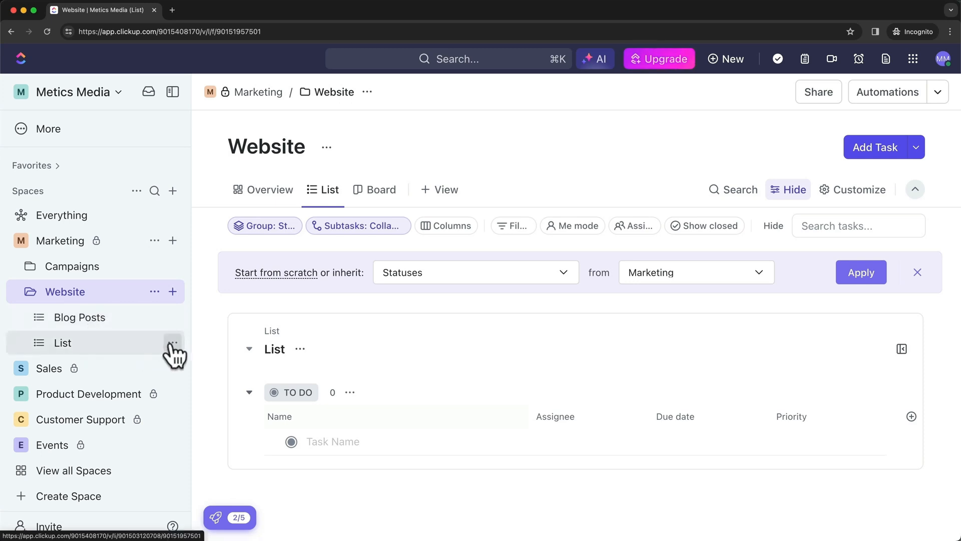
{"action": "left_click", "coordinate": [173, 344]}
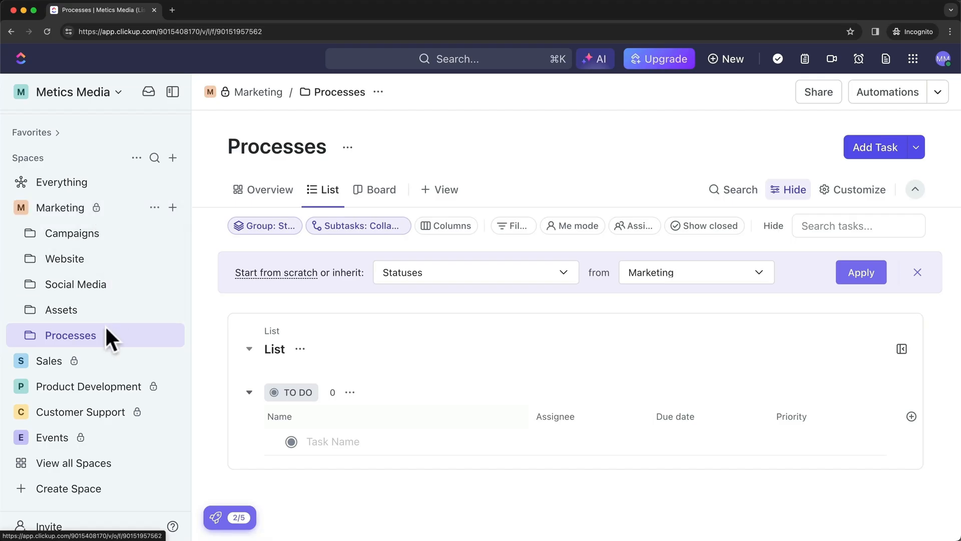
Add a new untitled Doc to the Processes folder
{"action": "left_click", "coordinate": [172, 207]}
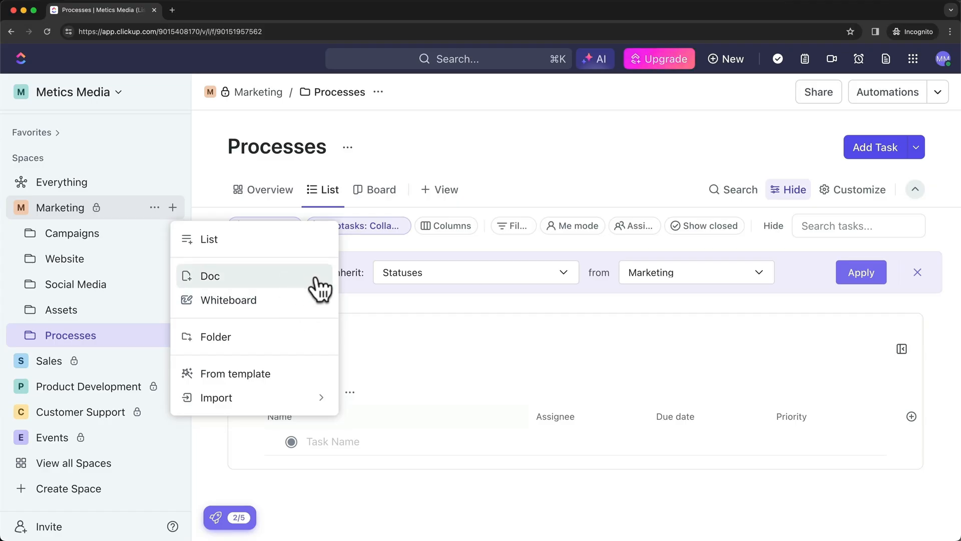
{"action": "left_click", "coordinate": [356, 295]}
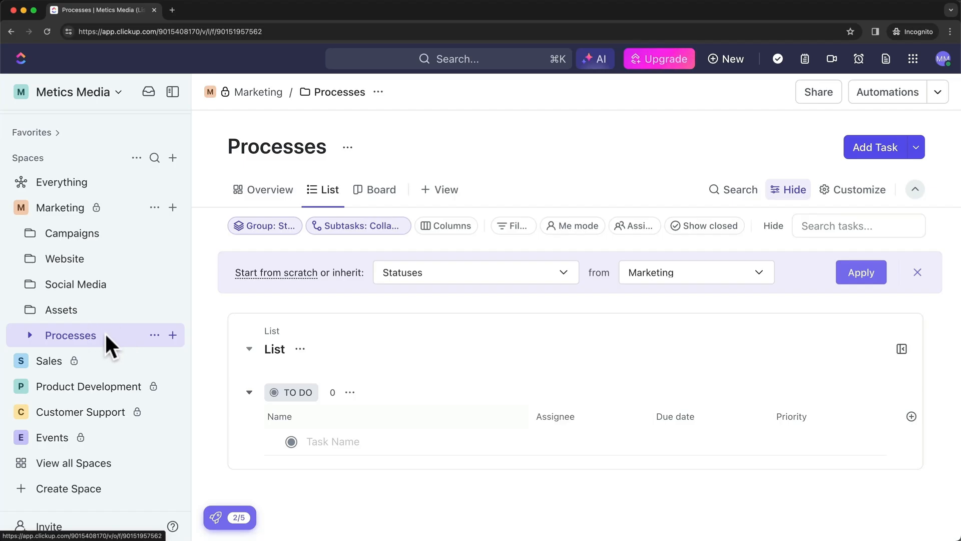
{"action": "left_click", "coordinate": [172, 335]}
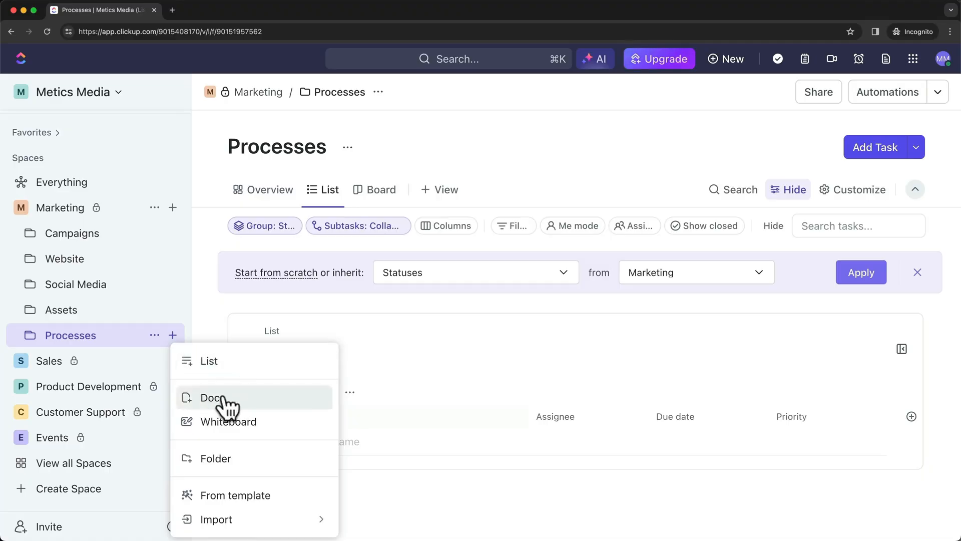
{"action": "left_click", "coordinate": [252, 406]}
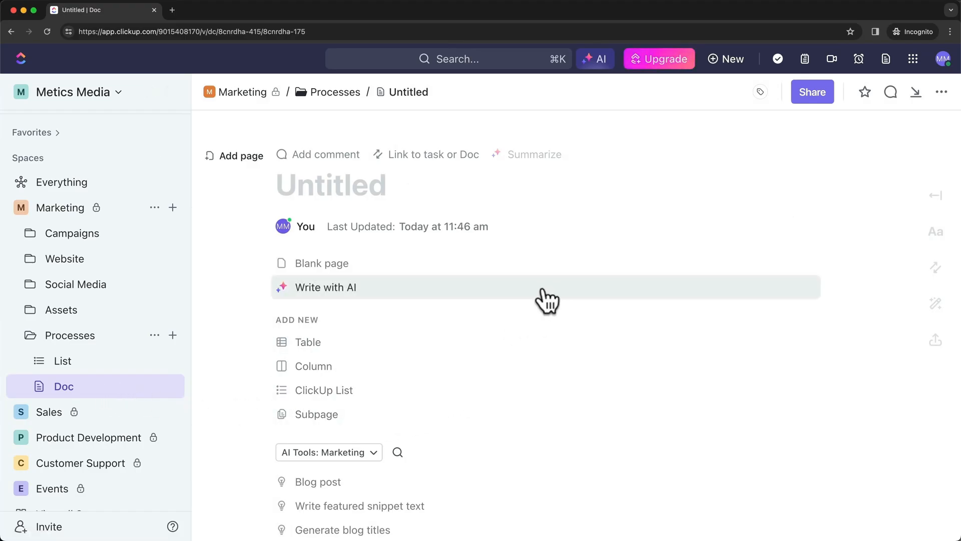
Title the doc 'SOPs' and start it from a blank page
{"action": "left_click", "coordinate": [343, 189]}
{"action": "type", "text": "SOPs"}
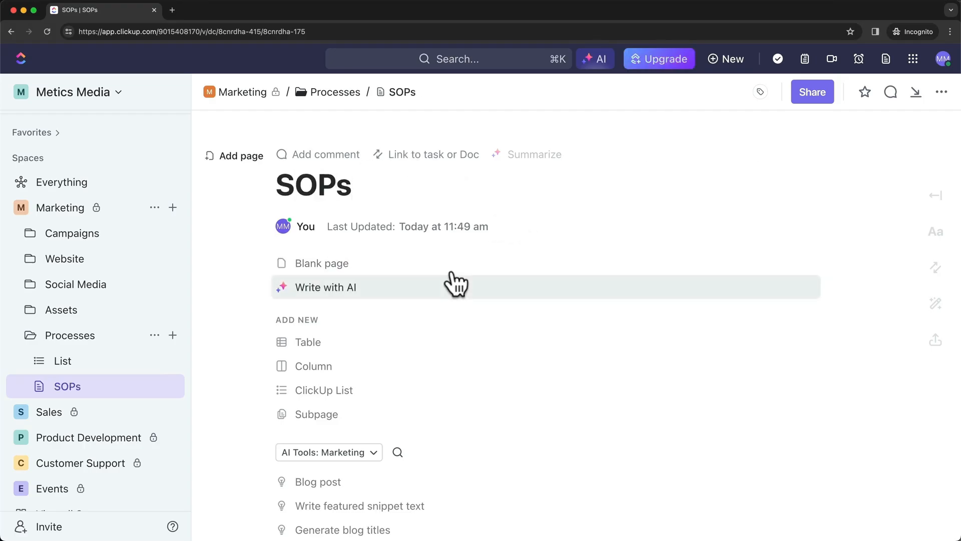
{"action": "left_click", "coordinate": [360, 268]}
Type a line of sample text and insert an empty table below it
{"action": "type", "text": "aohfoaisdfa"}
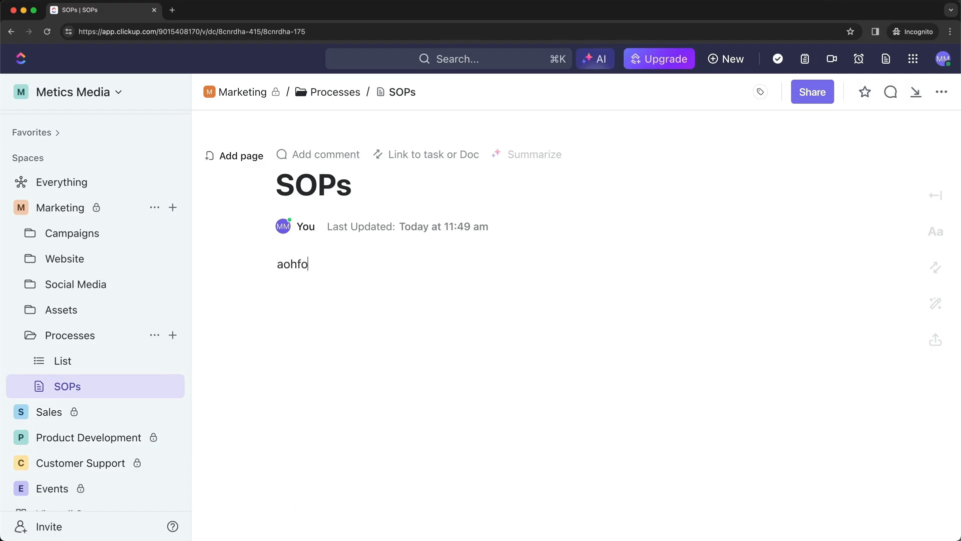
{"action": "key", "text": "Return"}
{"action": "key", "text": "Return"}
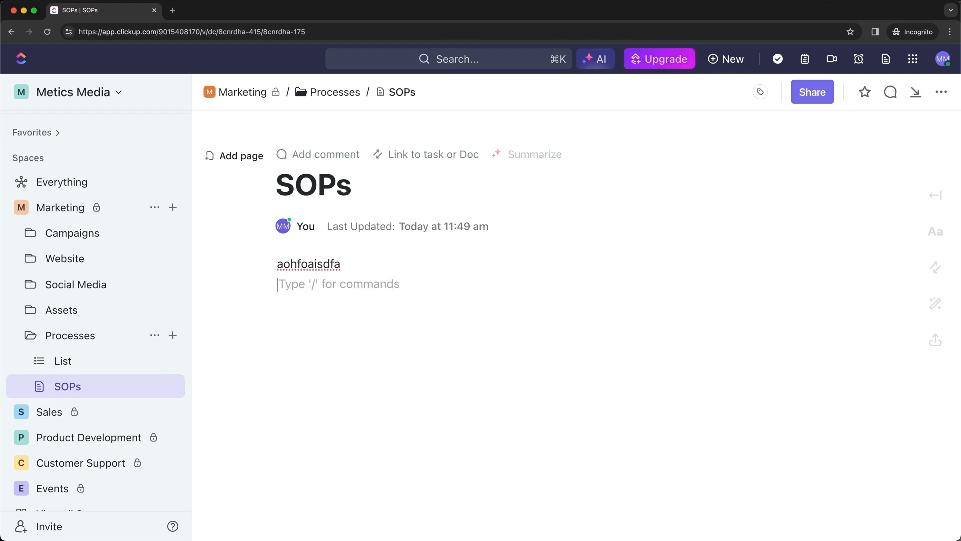
{"action": "type", "text": "/"}
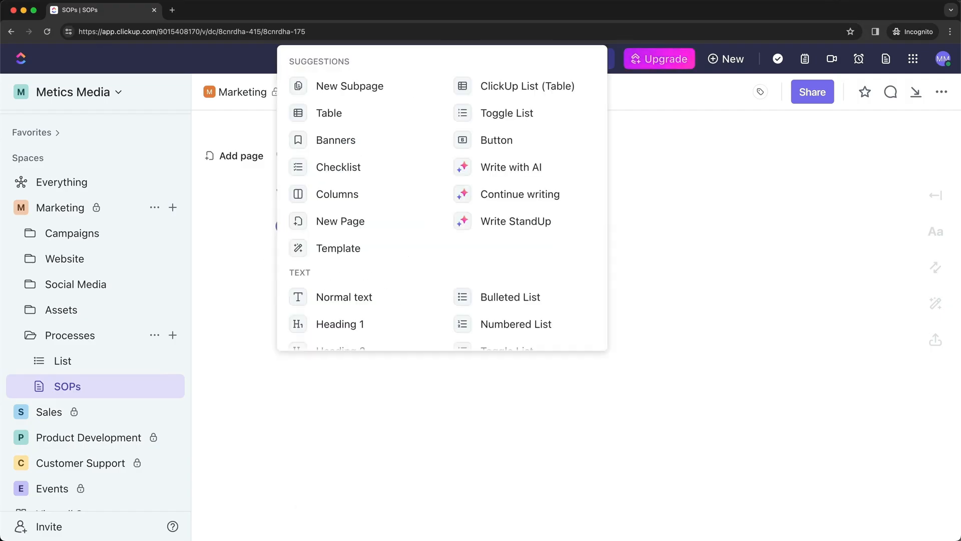
{"action": "left_click", "coordinate": [351, 116]}
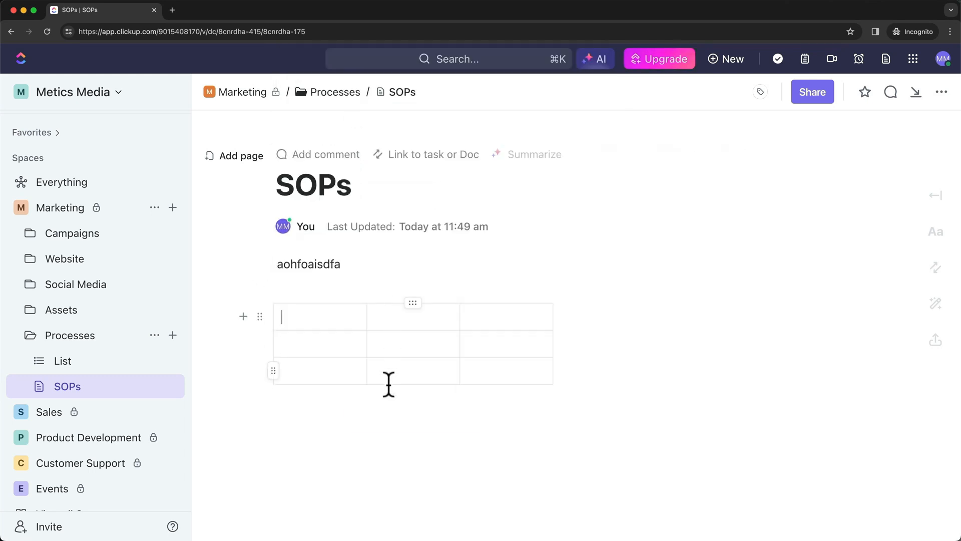
{"action": "left_click", "coordinate": [385, 427]}
{"action": "type", "text": "/"}
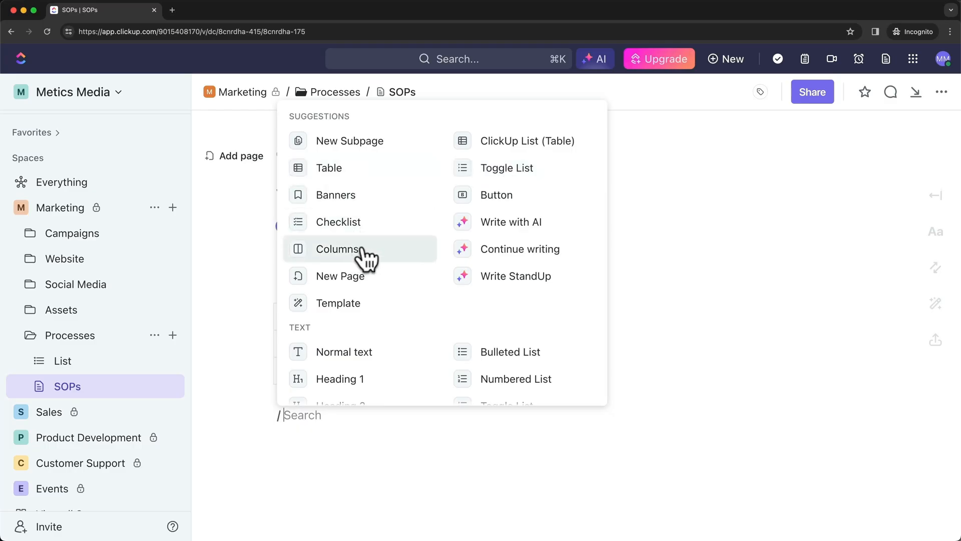
{"action": "left_click", "coordinate": [333, 419]}
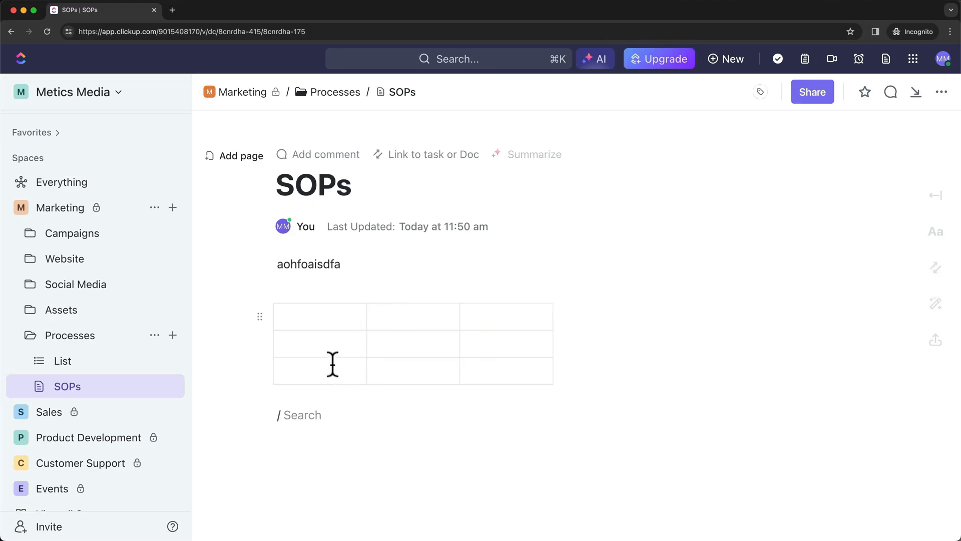
Add a second page to SOPs titled 'Campaign Structure'
{"action": "left_click", "coordinate": [242, 156]}
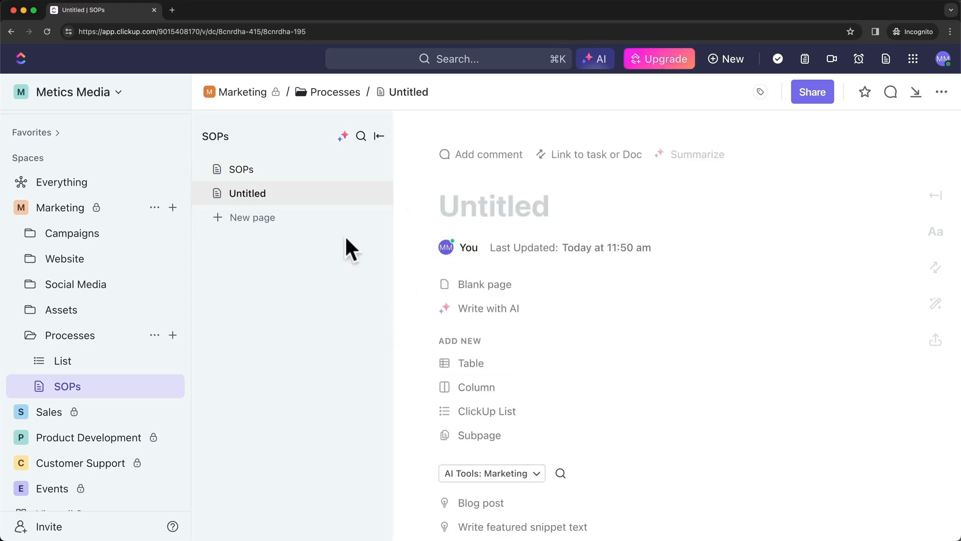
{"action": "left_click", "coordinate": [479, 208]}
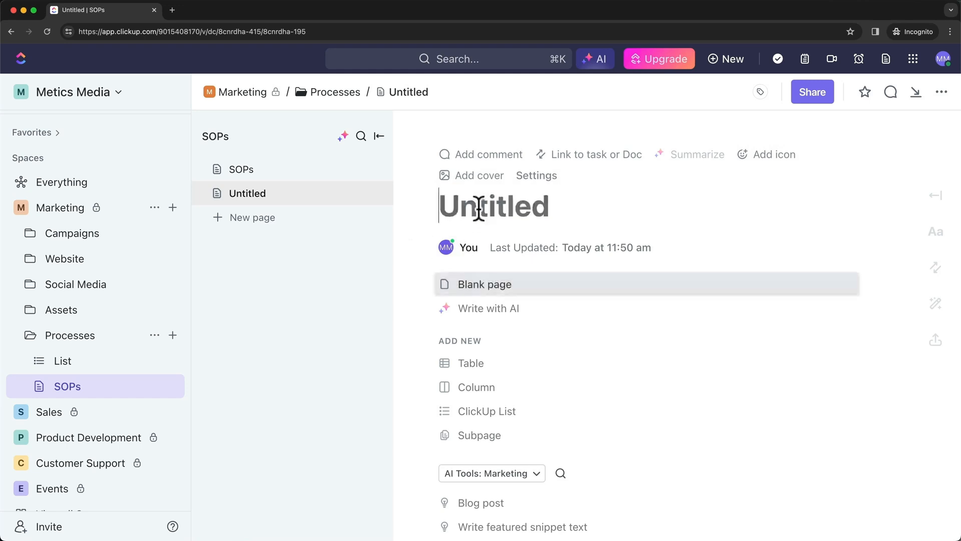
{"action": "type", "text": "Campaign "}
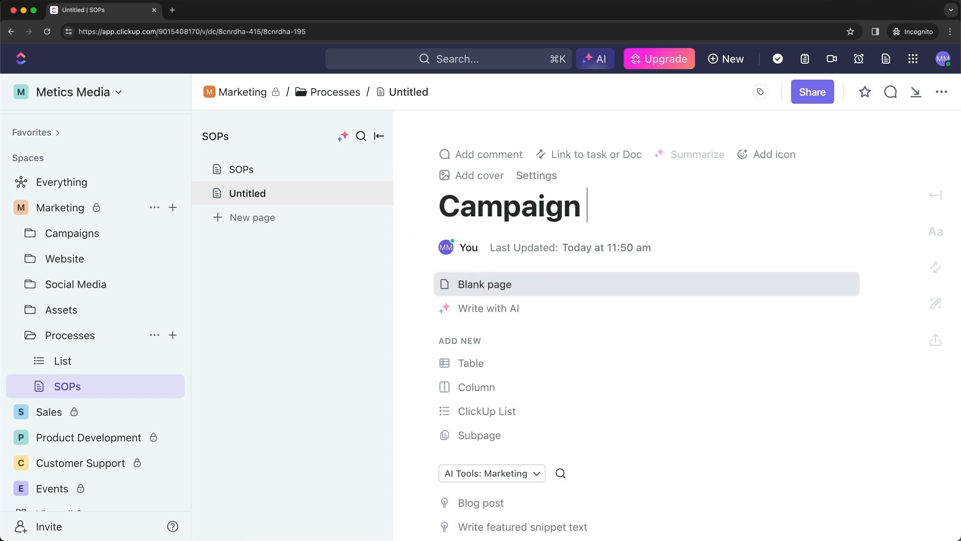
{"action": "type", "text": "Structure"}
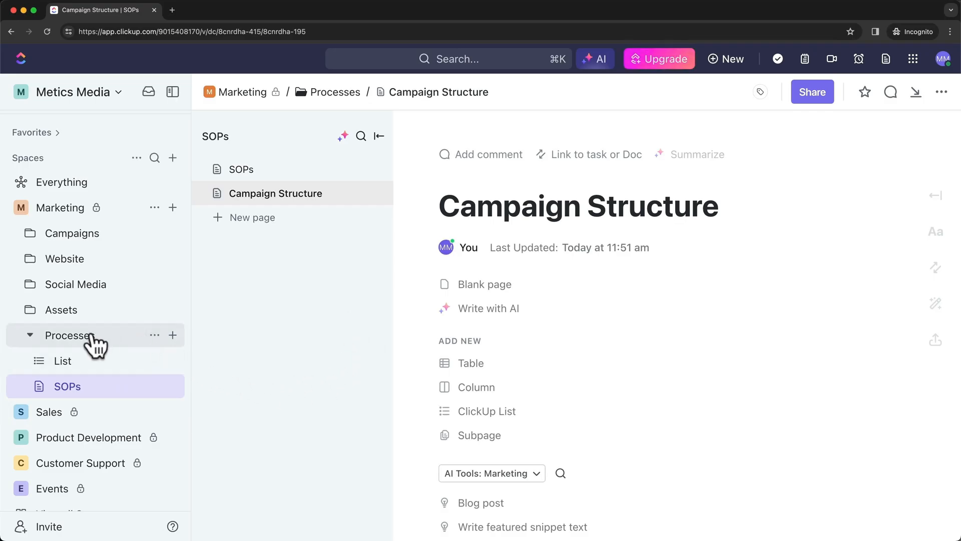
Create a whiteboard in Processes, browse the templates, and start from scratch
{"action": "left_click", "coordinate": [173, 334]}
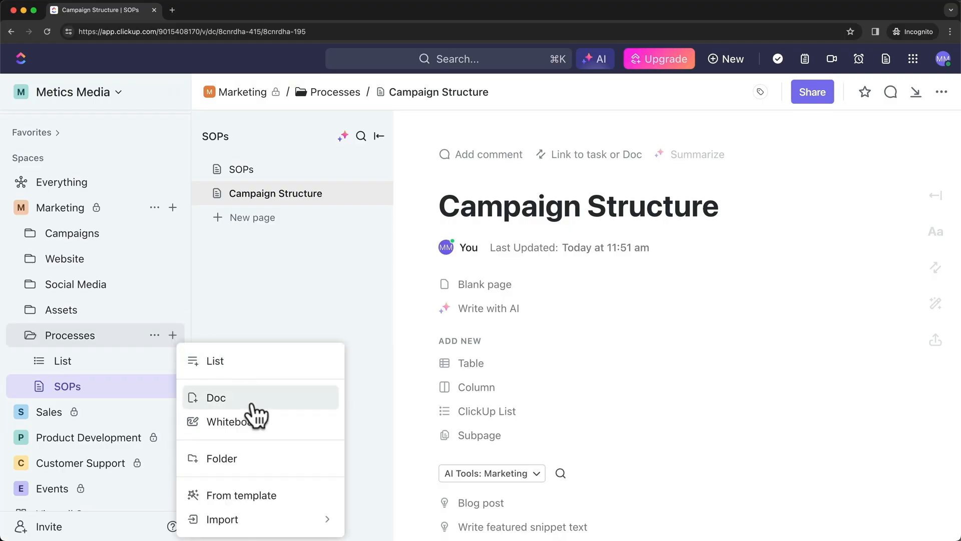
{"action": "left_click", "coordinate": [239, 423]}
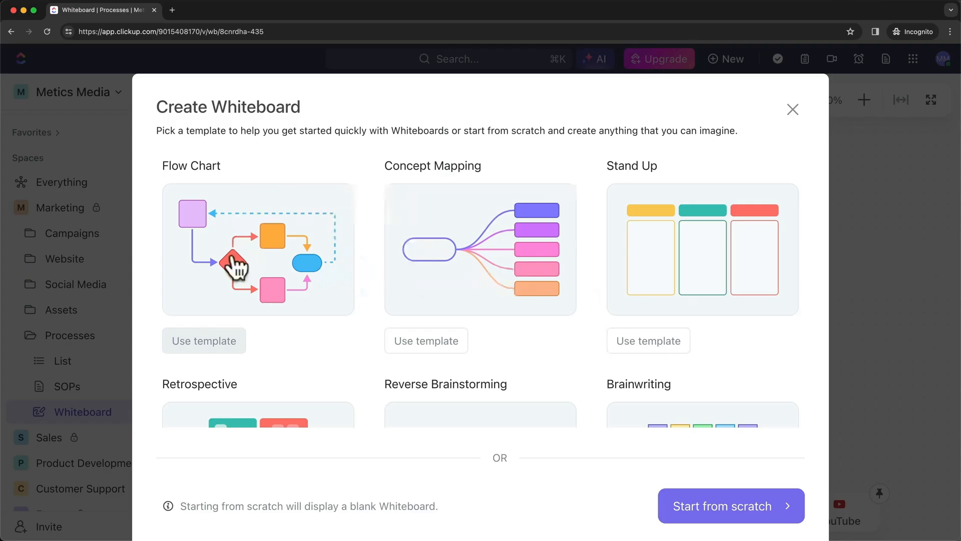
{"action": "scroll", "coordinate": [300, 251], "scroll_direction": "down", "scroll_amount": 1}
{"action": "scroll", "coordinate": [299, 250], "scroll_direction": "down", "scroll_amount": 4}
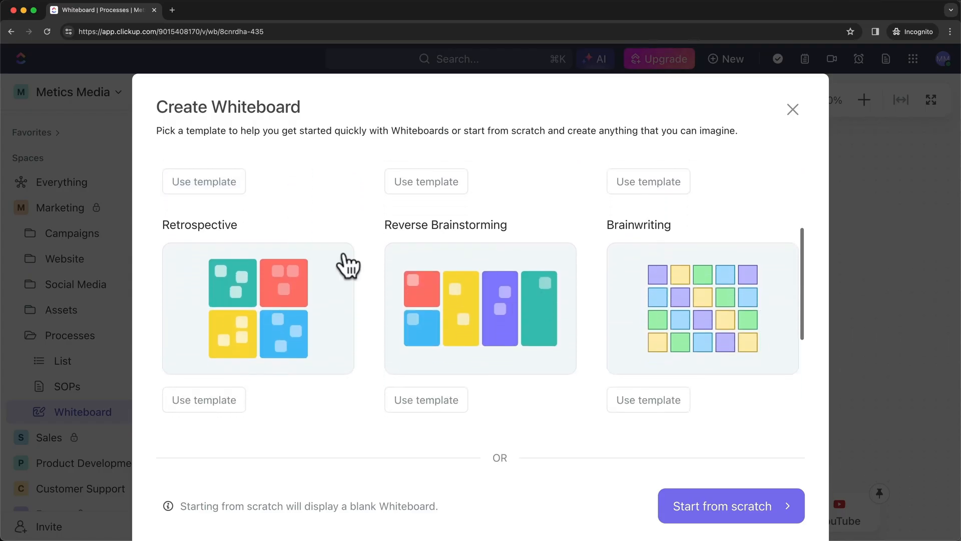
{"action": "scroll", "coordinate": [668, 286], "scroll_direction": "down", "scroll_amount": 4}
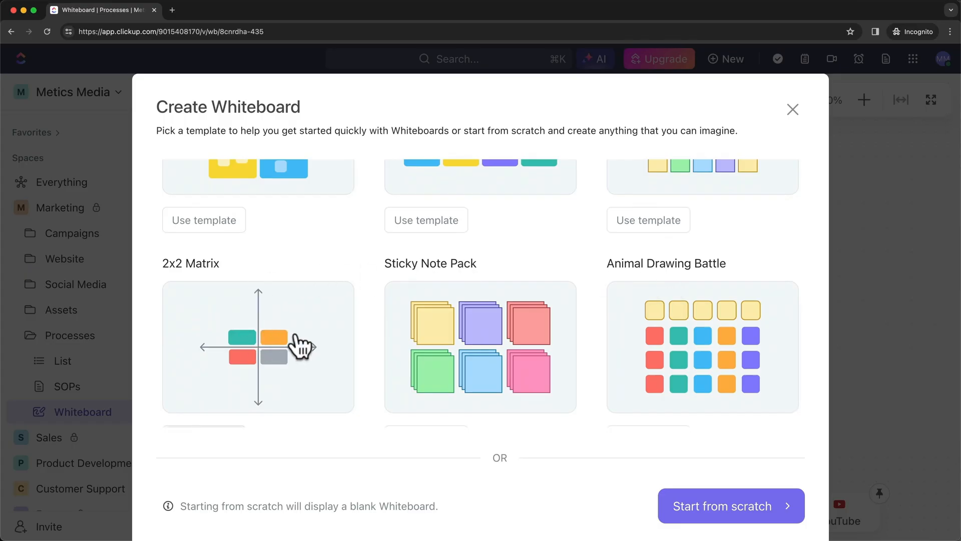
{"action": "scroll", "coordinate": [320, 355], "scroll_direction": "up", "scroll_amount": 1}
{"action": "scroll", "coordinate": [349, 360], "scroll_direction": "up", "scroll_amount": 4}
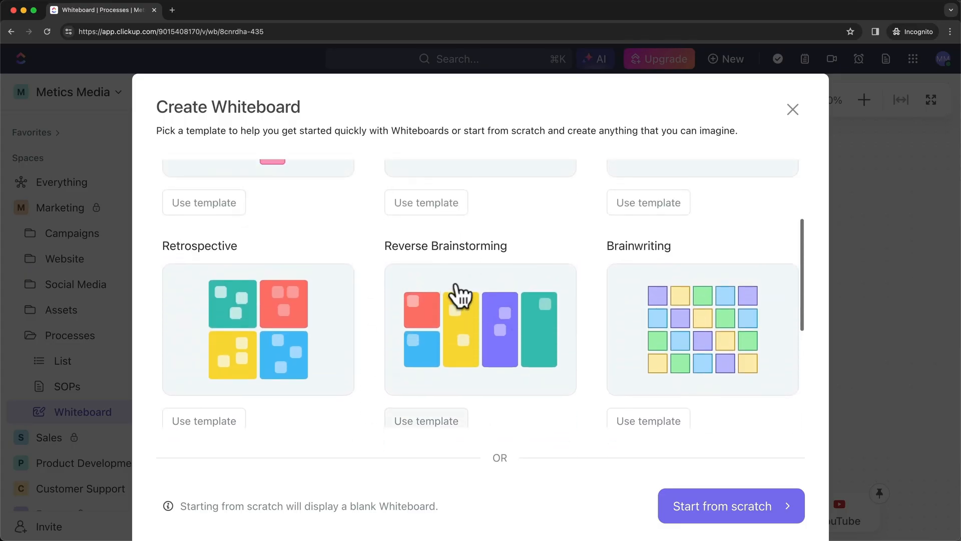
{"action": "scroll", "coordinate": [453, 292], "scroll_direction": "down", "scroll_amount": 3}
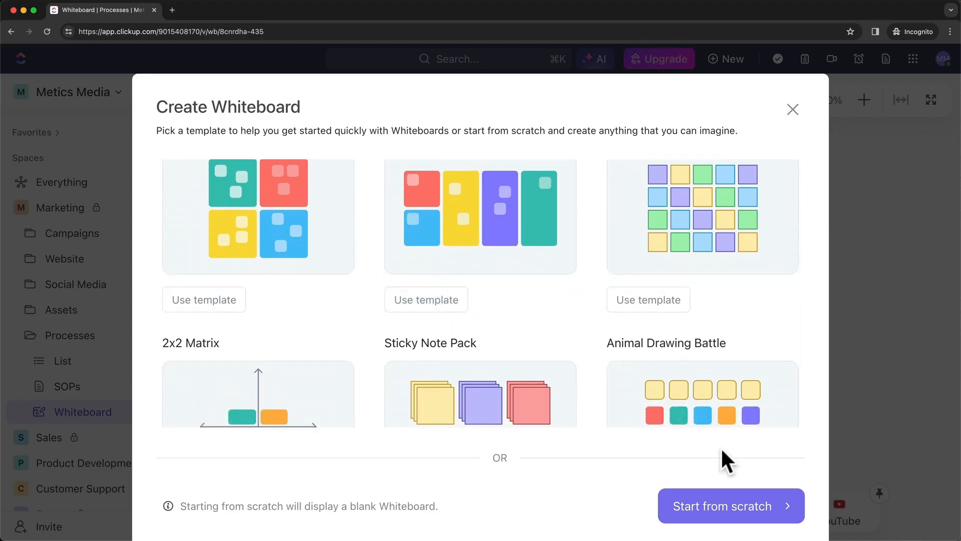
{"action": "left_click", "coordinate": [726, 508]}
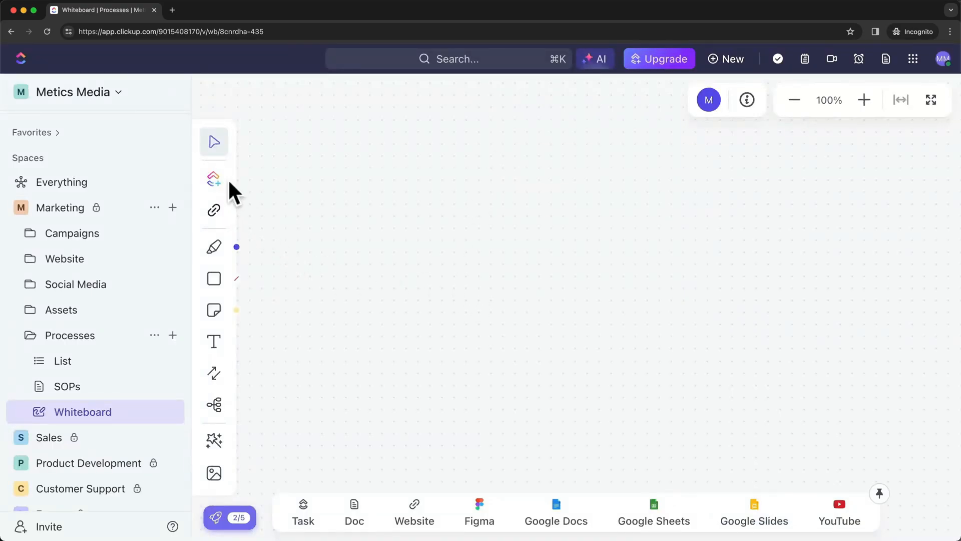
Place a circle shape on the whiteboard
{"action": "left_click", "coordinate": [216, 280]}
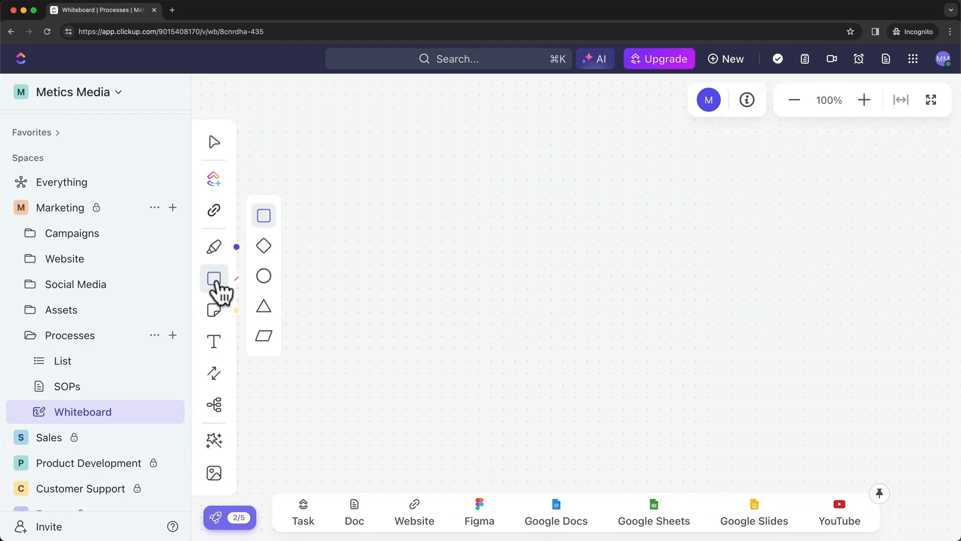
{"action": "left_click", "coordinate": [264, 276]}
{"action": "left_click", "coordinate": [473, 271]}
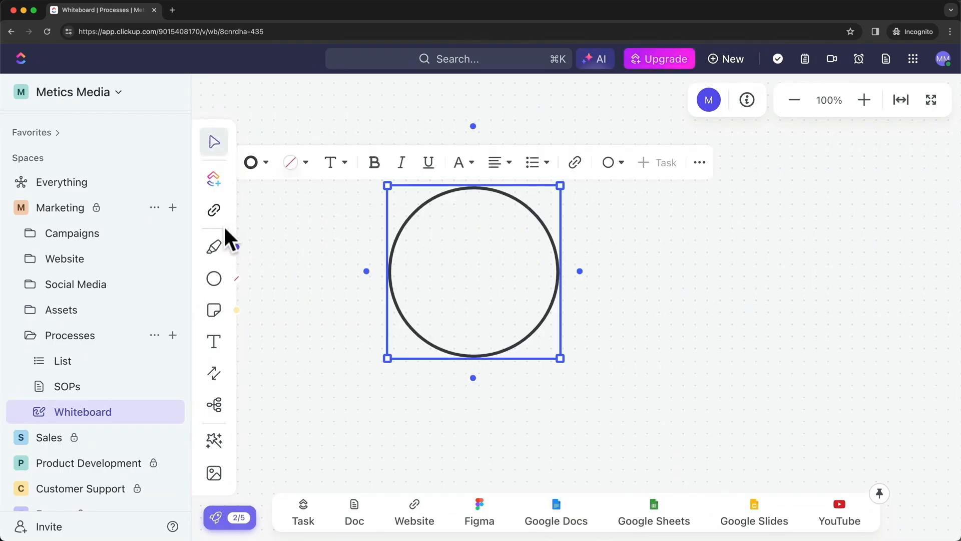
Draw an orange freehand spiral across the circle
{"action": "left_click", "coordinate": [214, 247]}
{"action": "left_click", "coordinate": [263, 240]}
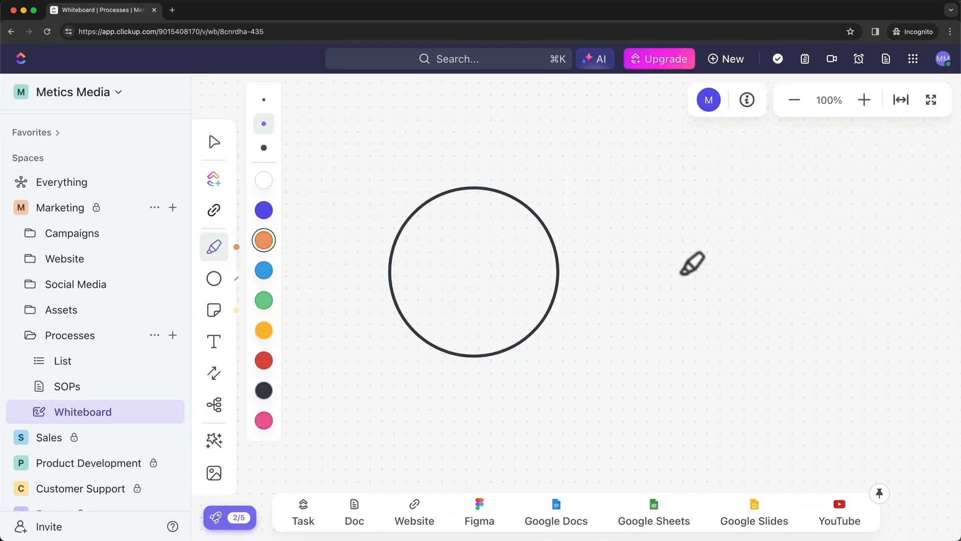
{"action": "mouse_move", "coordinate": [677, 252]}
{"action": "left_mouse_down"}
{"action": "mouse_move", "coordinate": [632, 190]}
{"action": "mouse_move", "coordinate": [478, 311]}
{"action": "left_mouse_up"}
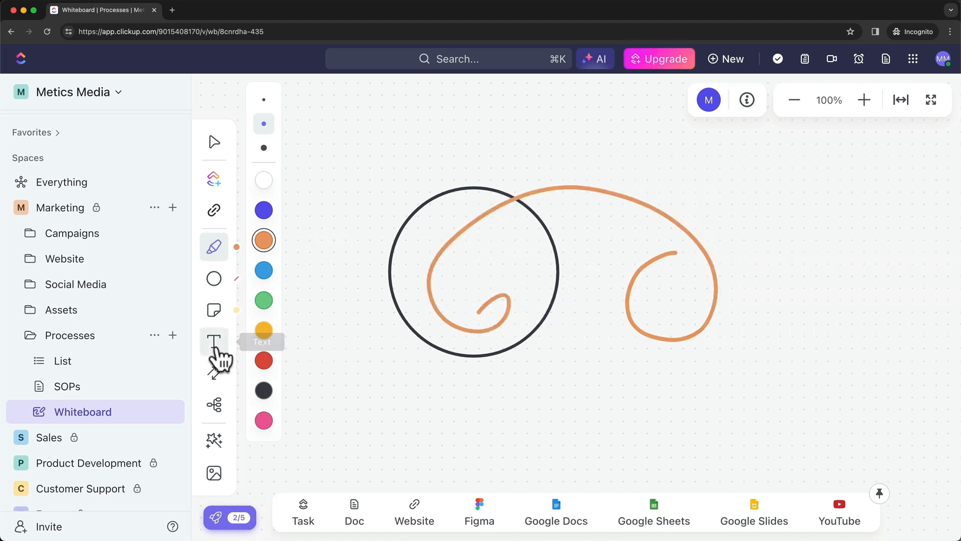
Add a text label 'dwd' below the circle
{"action": "left_click", "coordinate": [216, 345]}
{"action": "left_click", "coordinate": [373, 368]}
{"action": "type", "text": "dwd1"}
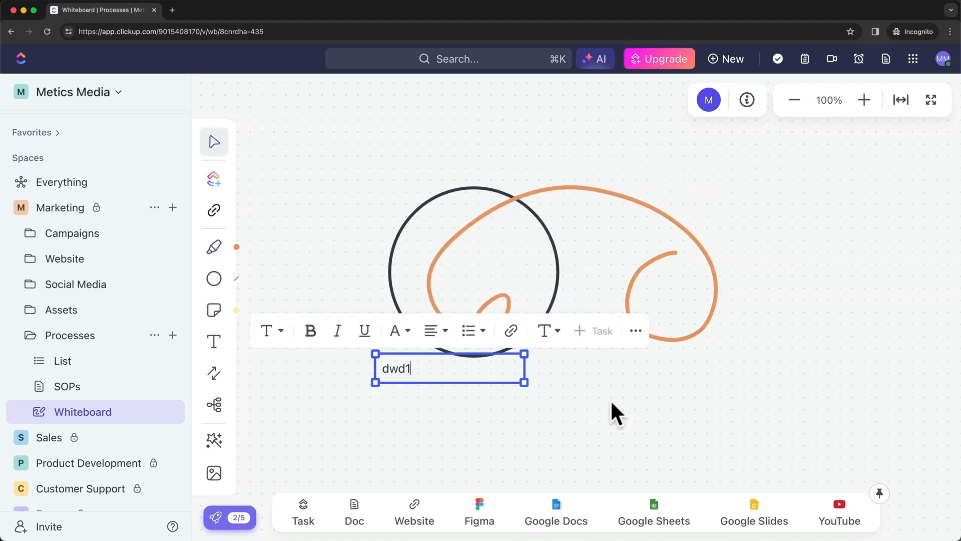
{"action": "left_click", "coordinate": [621, 405]}
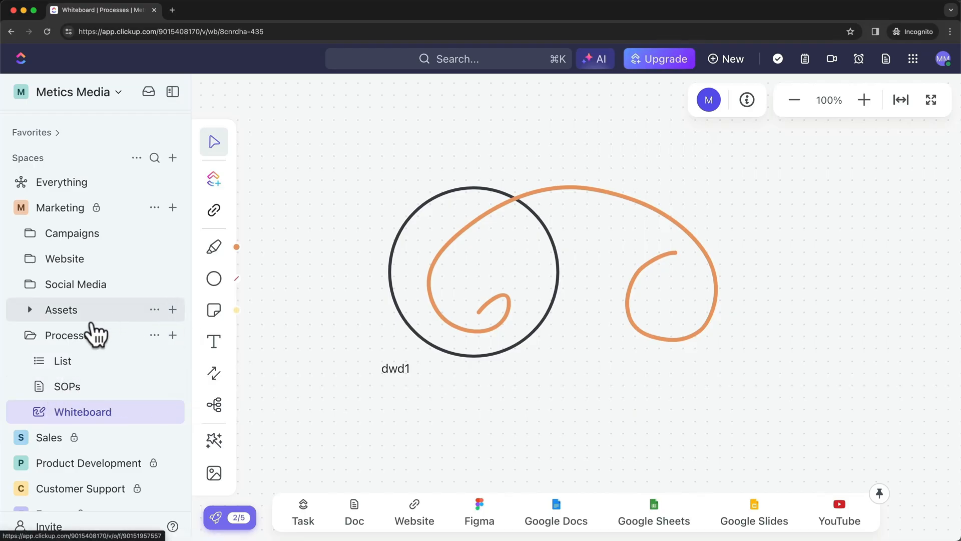
Collapse Processes, expand Campaigns, and open the 1 - Black Friday Campaign list
{"action": "left_click", "coordinate": [28, 334]}
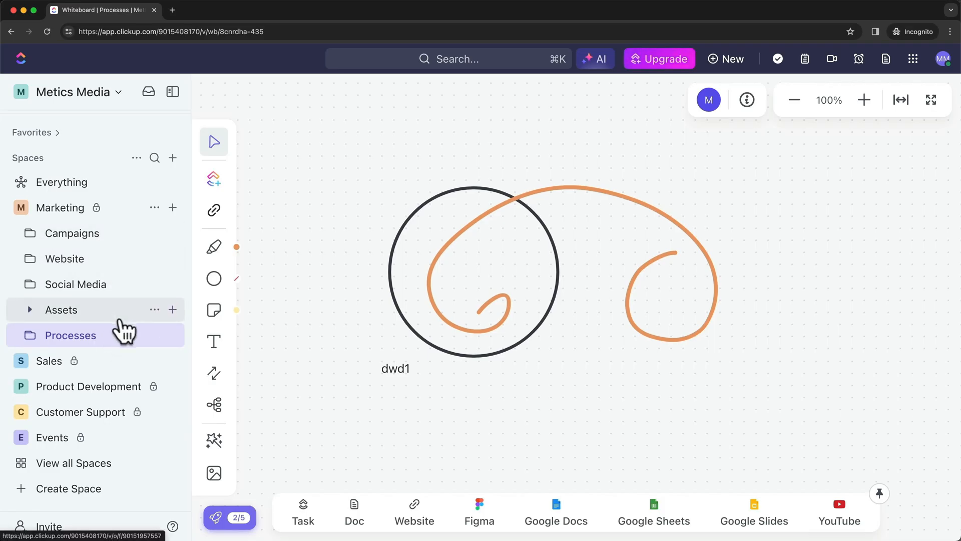
{"action": "left_click_drag", "start_coordinate": [518, 540], "coordinate": [438, 92]}
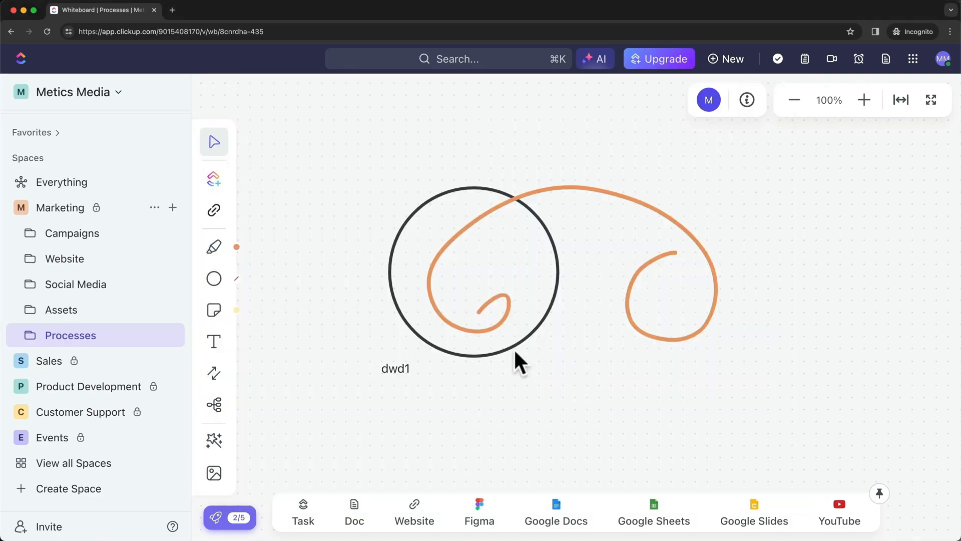
{"action": "left_click", "coordinate": [32, 235]}
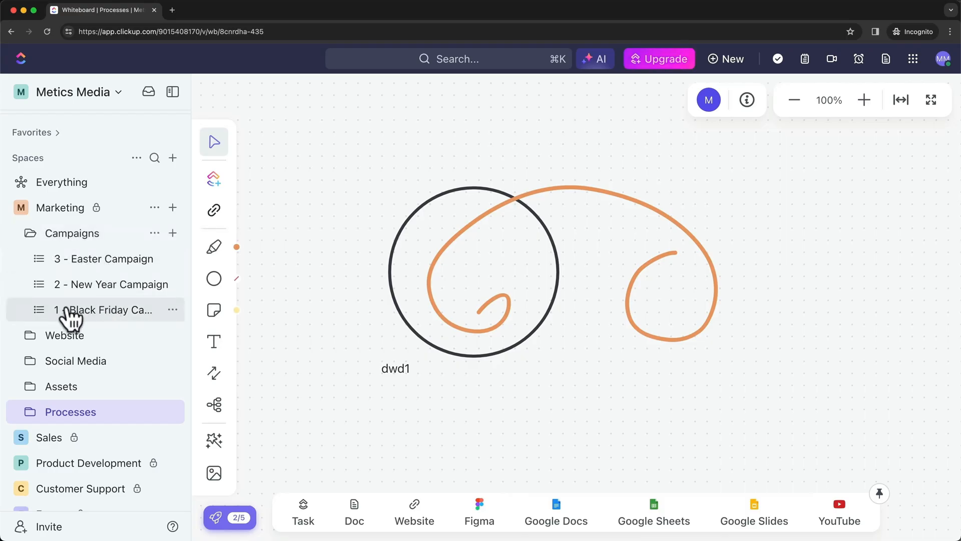
{"action": "left_click", "coordinate": [119, 312]}
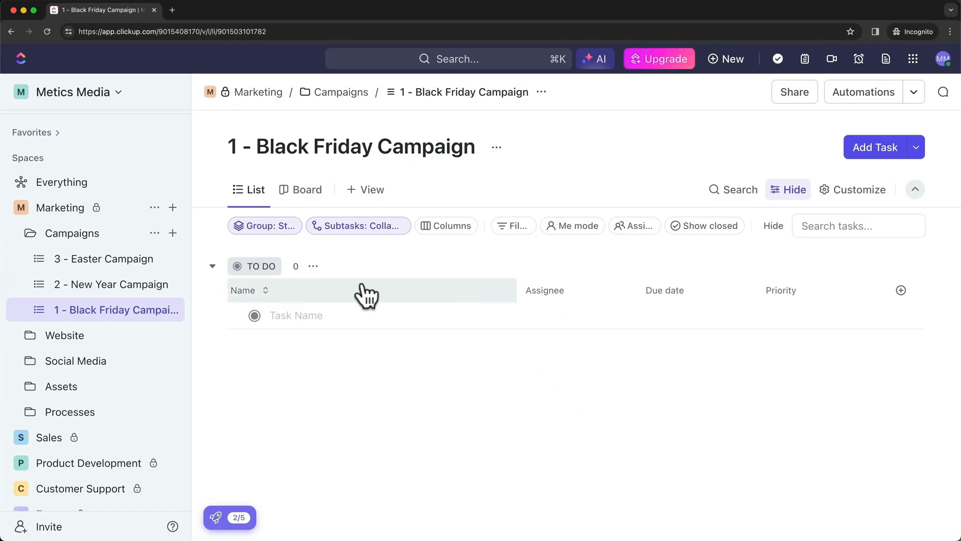
Add a task named 'Define Campaign Timeline' to the list
{"action": "left_click", "coordinate": [297, 318]}
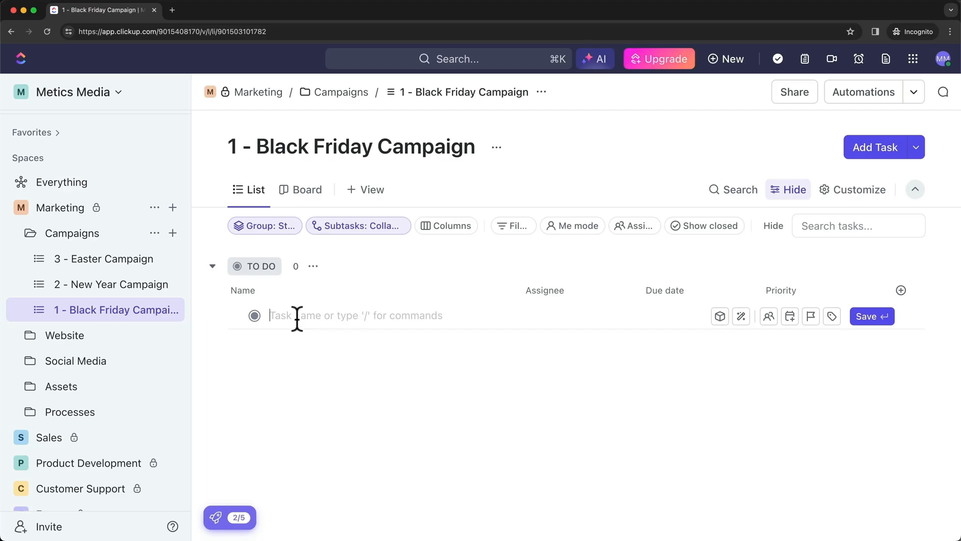
{"action": "type", "text": "Defina"}
{"action": "key", "text": "BackSpace"}
{"action": "type", "text": "e C"}
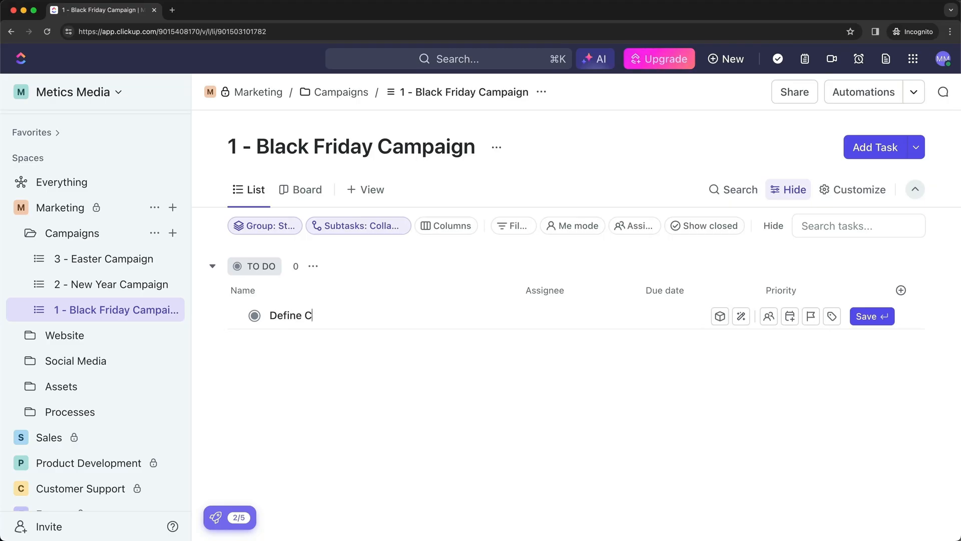
{"action": "type", "text": "ampaign Timeli"}
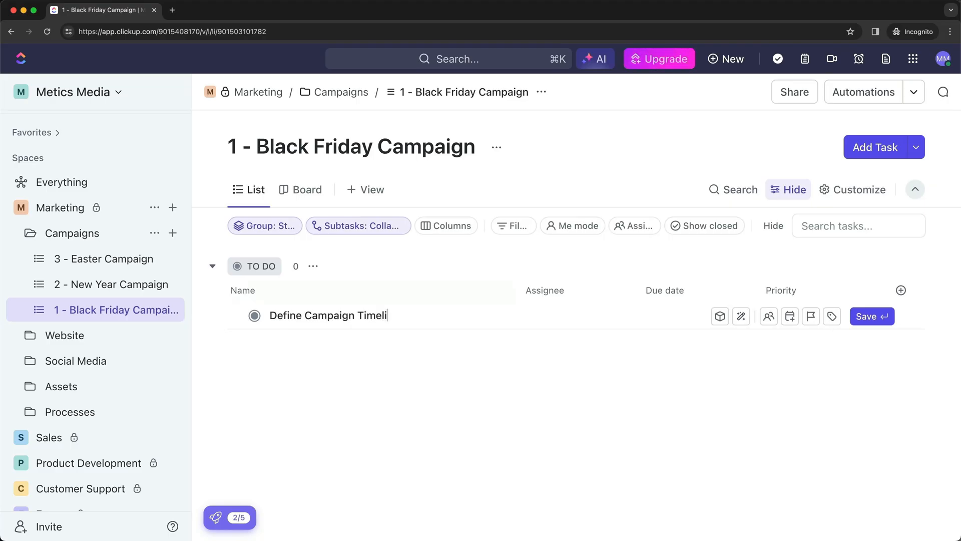
{"action": "type", "text": "ne"}
{"action": "key", "text": "Return"}
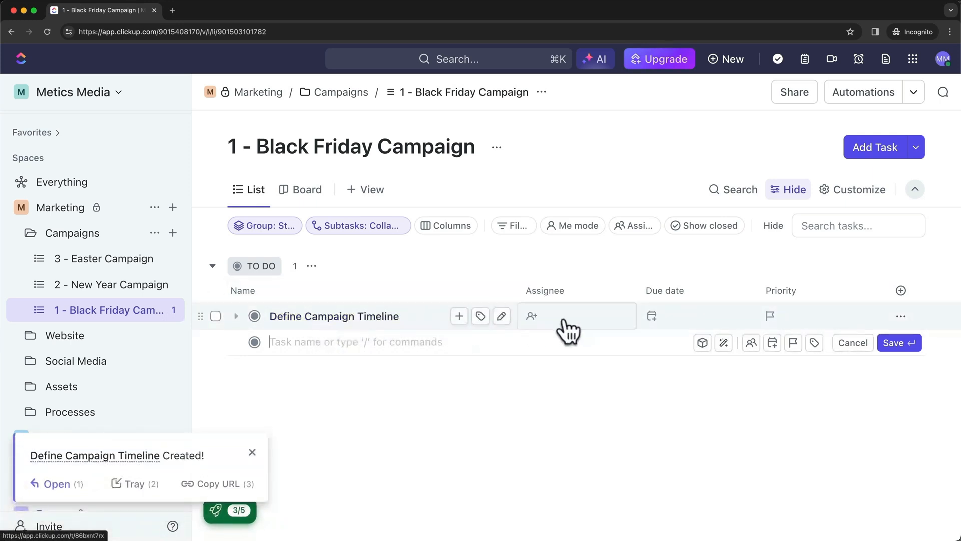
{"action": "left_click", "coordinate": [502, 387]}
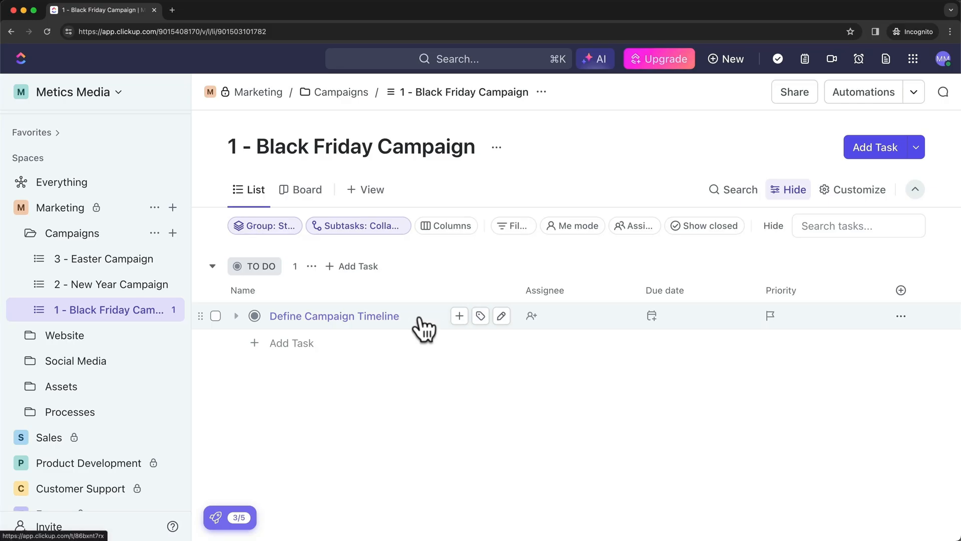
Assign the task to me, due Friday March 1, with Normal priority
{"action": "left_click", "coordinate": [540, 325]}
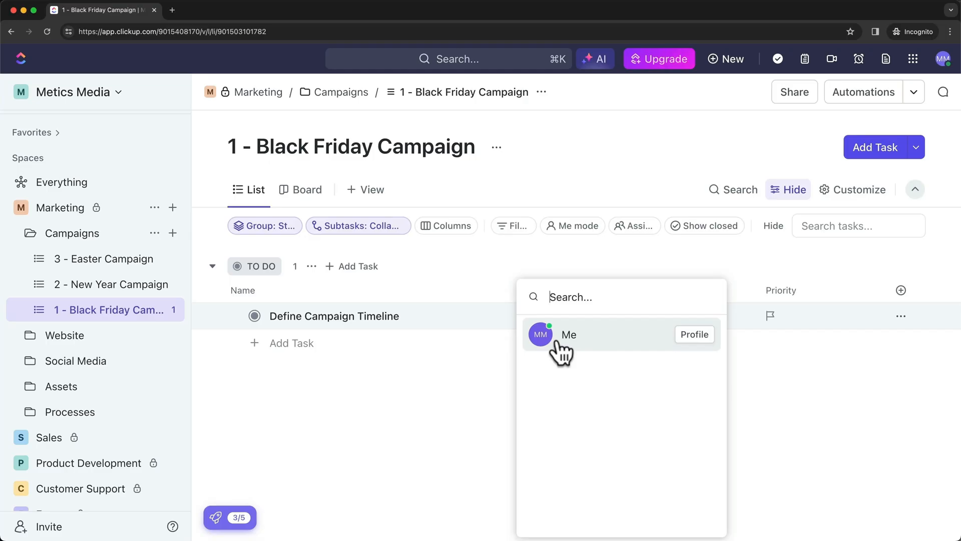
{"action": "left_click", "coordinate": [587, 340]}
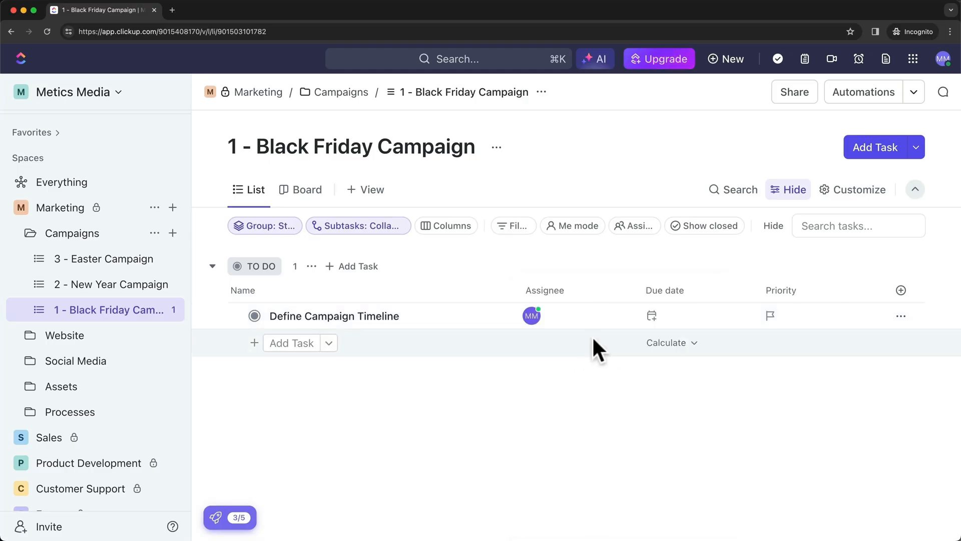
{"action": "left_click", "coordinate": [664, 328]}
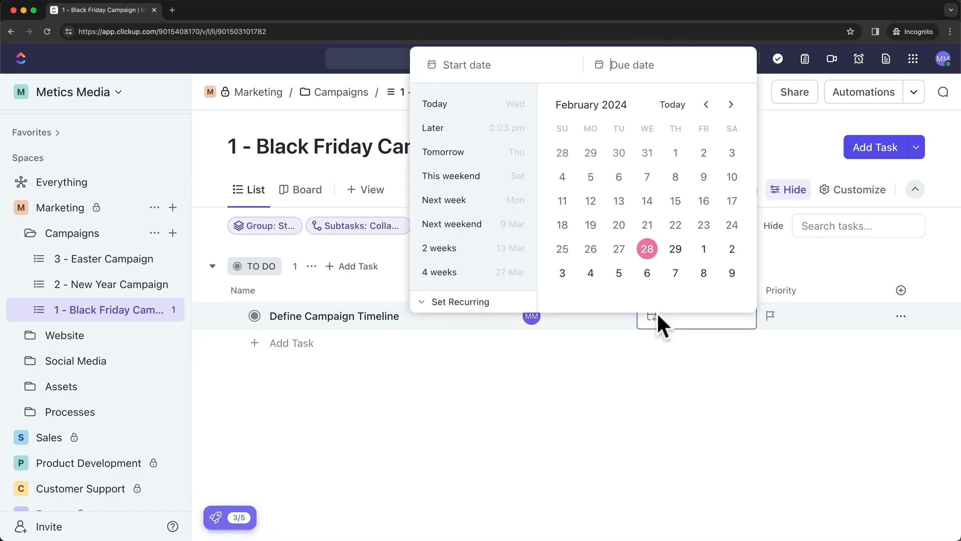
{"action": "left_click", "coordinate": [703, 250]}
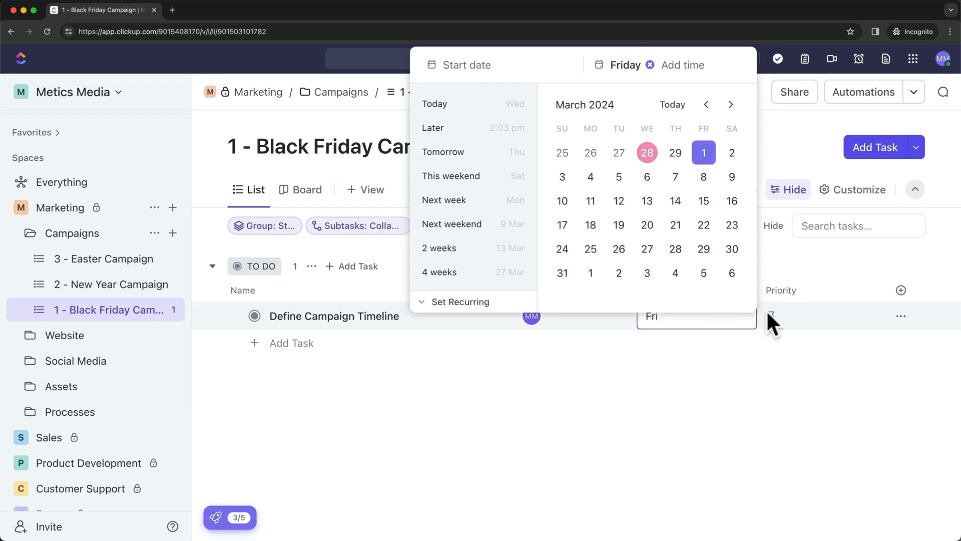
{"action": "left_click", "coordinate": [796, 345]}
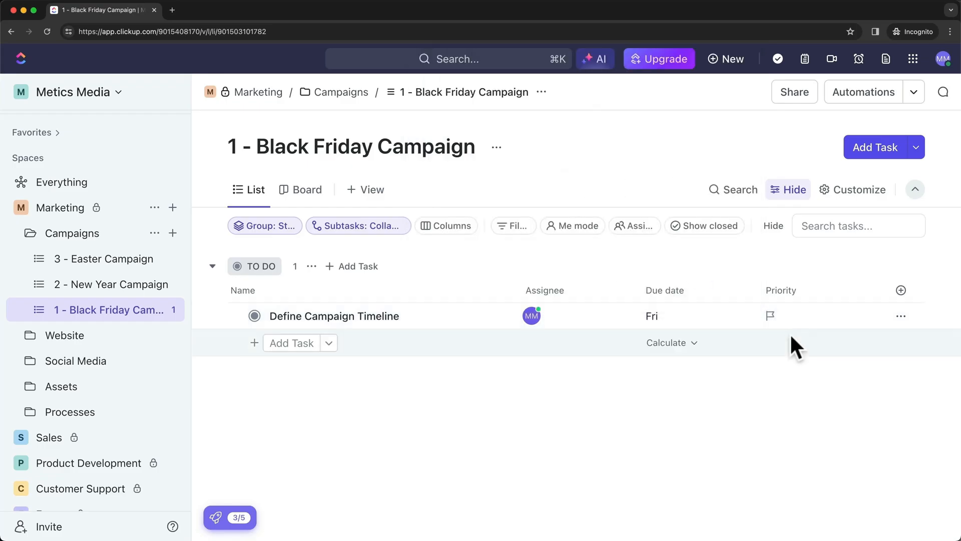
{"action": "left_click", "coordinate": [771, 316]}
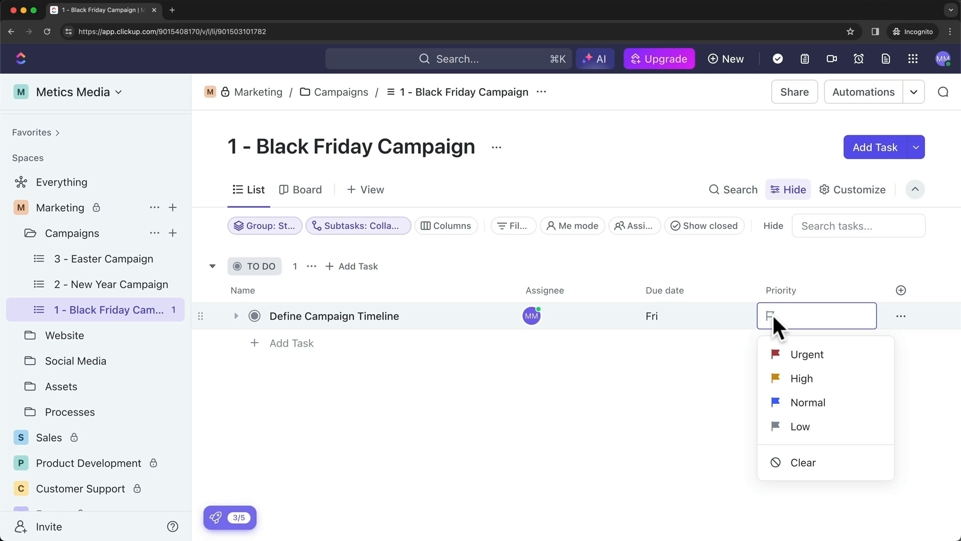
{"action": "left_click", "coordinate": [807, 403]}
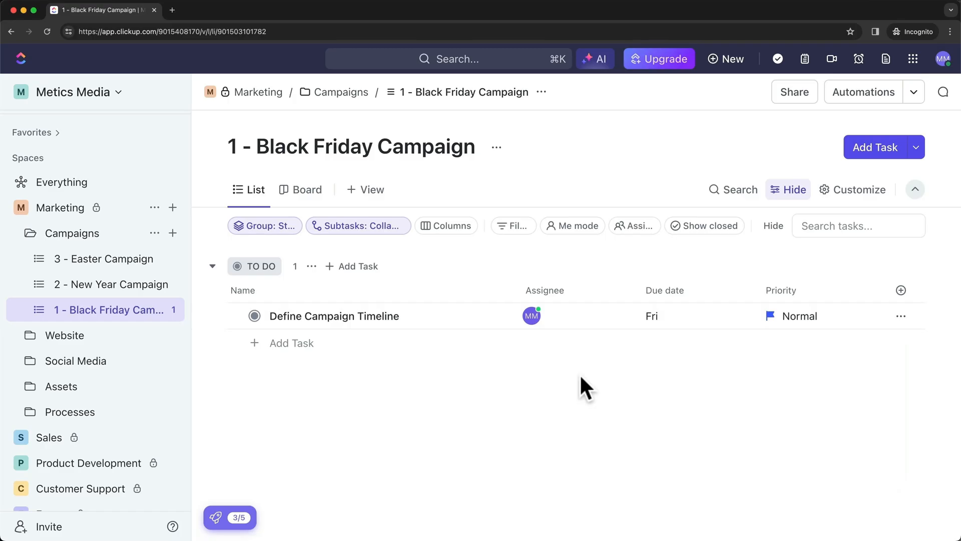
Start a new task named 'Define Campaign Concept'
{"action": "left_click", "coordinate": [873, 150]}
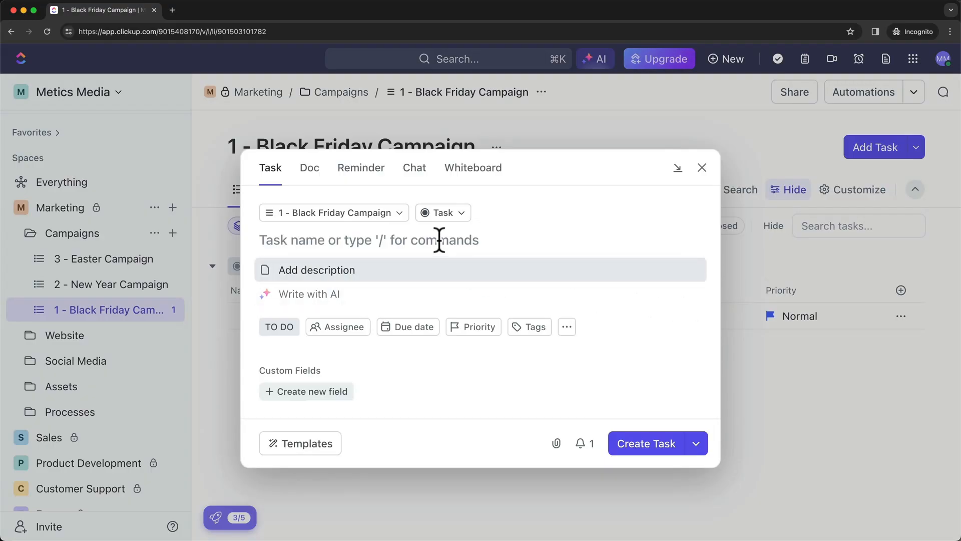
{"action": "type", "text": "Define Campai"}
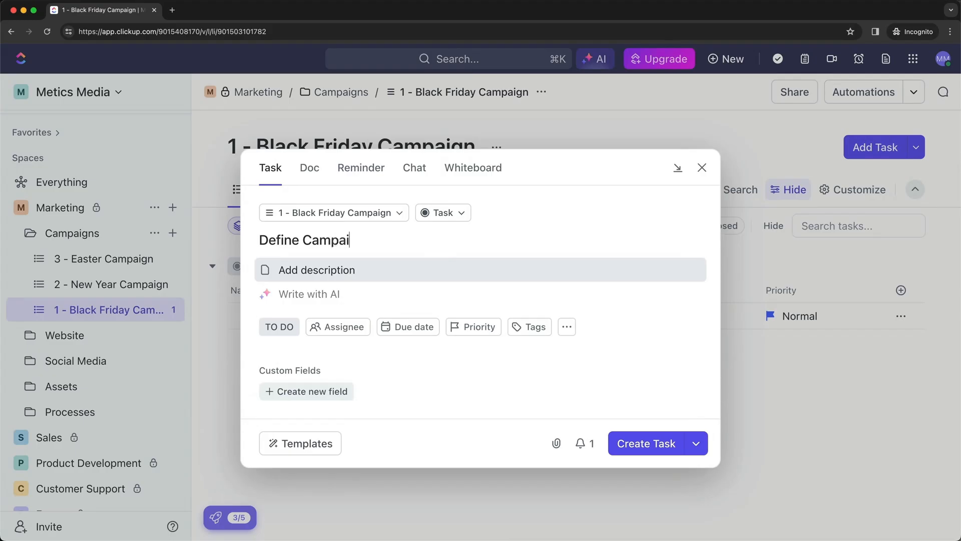
{"action": "type", "text": "gn Concep"}
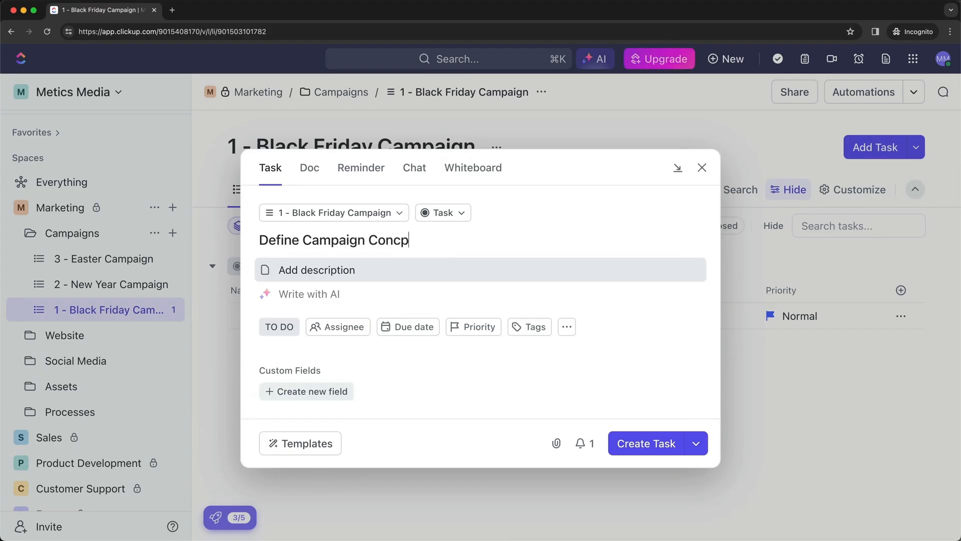
{"action": "key", "text": "BackSpace"}
{"action": "type", "text": "ept"}
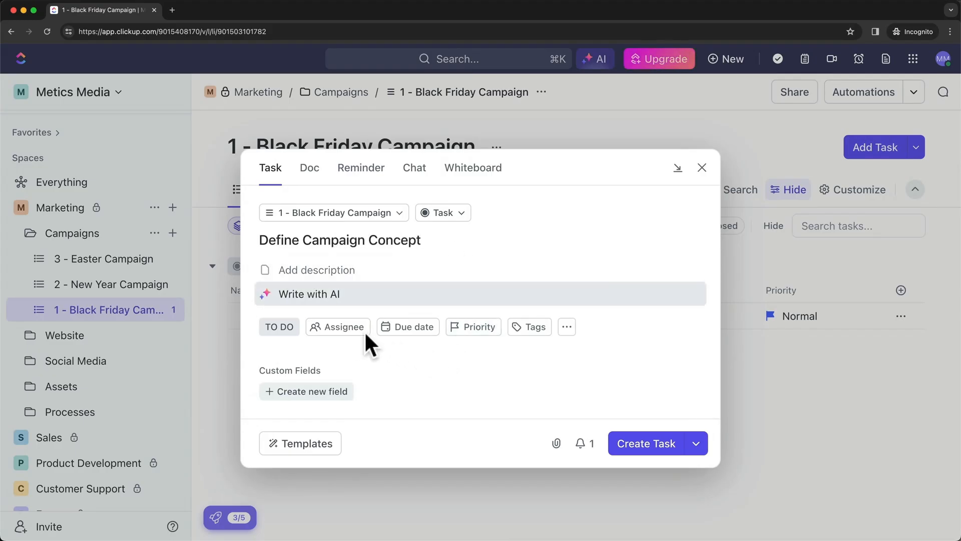
Assign it to yourself, set due date Mar 8 and Normal priority, and create it
{"action": "left_click", "coordinate": [345, 331]}
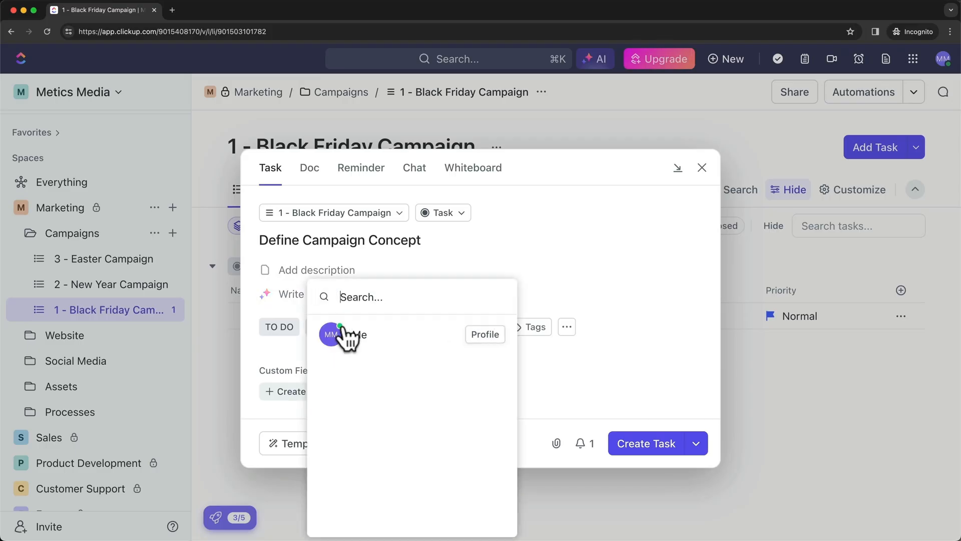
{"action": "left_click", "coordinate": [371, 341]}
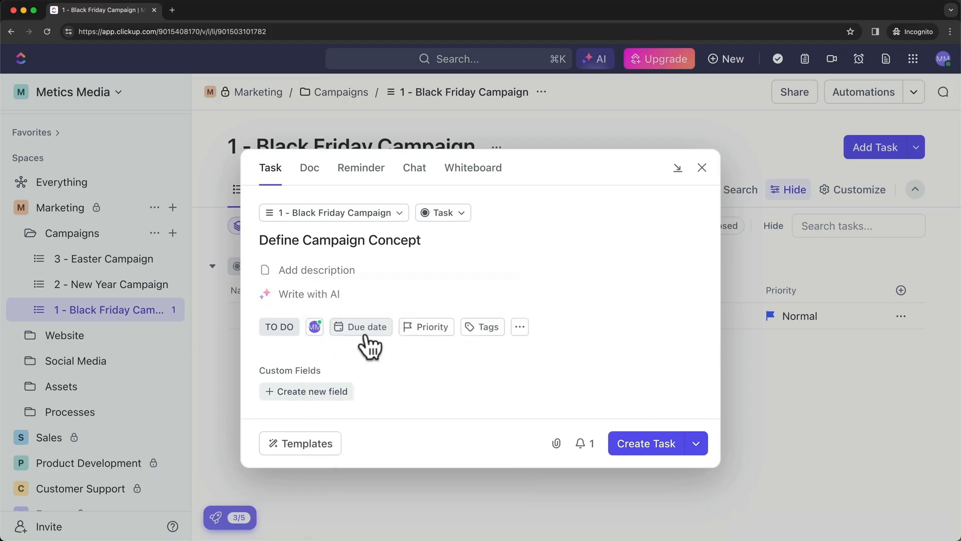
{"action": "left_click", "coordinate": [373, 340]}
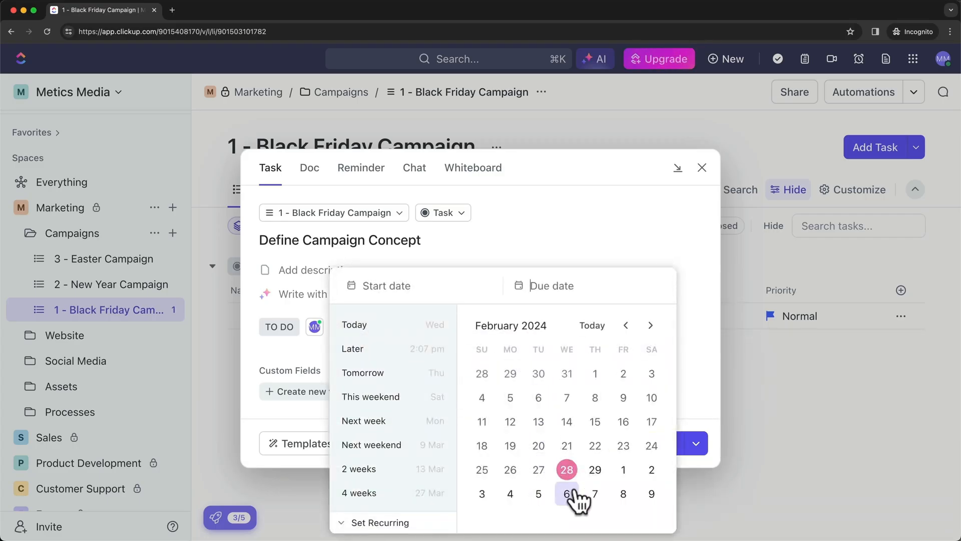
{"action": "left_click", "coordinate": [623, 495]}
{"action": "left_click", "coordinate": [701, 395]}
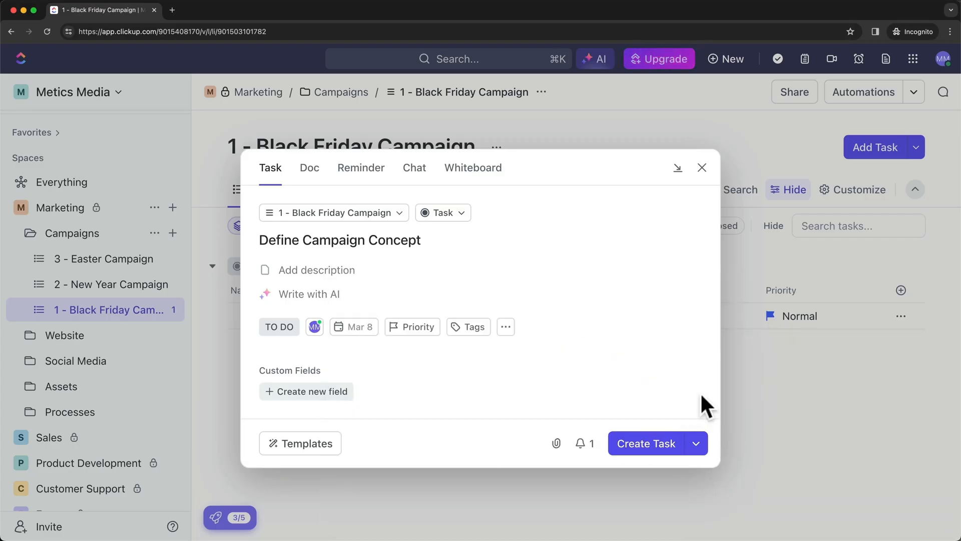
{"action": "left_click", "coordinate": [422, 327]}
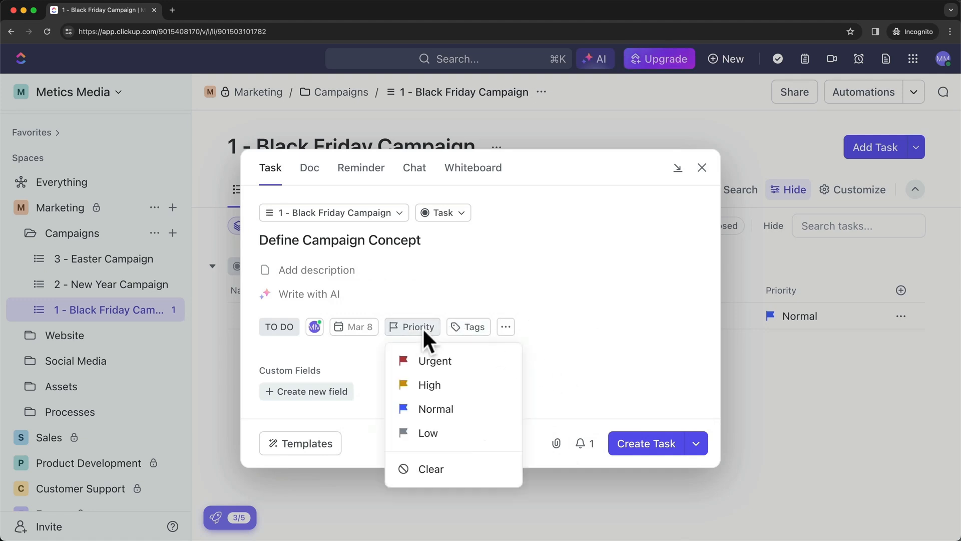
{"action": "left_click", "coordinate": [455, 408]}
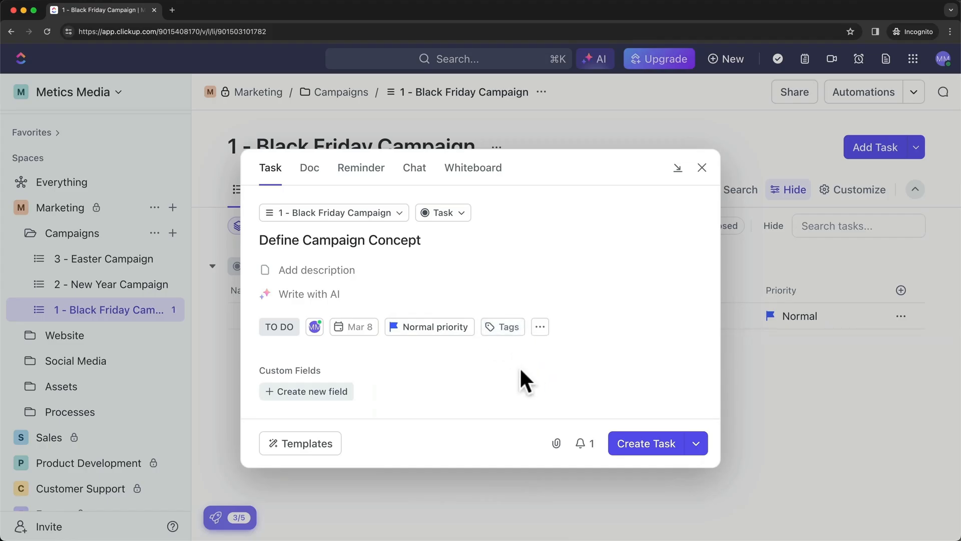
{"action": "left_click", "coordinate": [650, 448]}
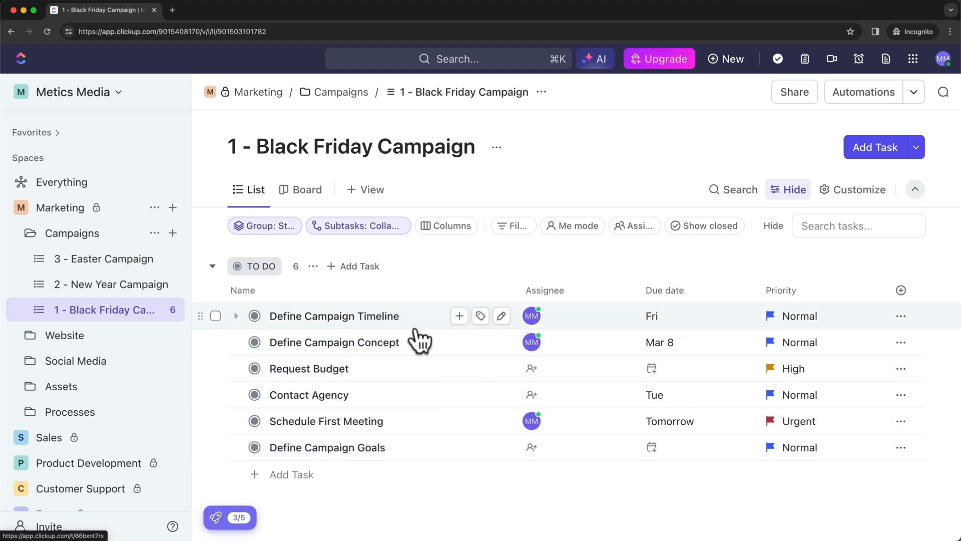
Mark Define Campaign Timeline as closed and turn on showing closed tasks
{"action": "left_click", "coordinate": [254, 316]}
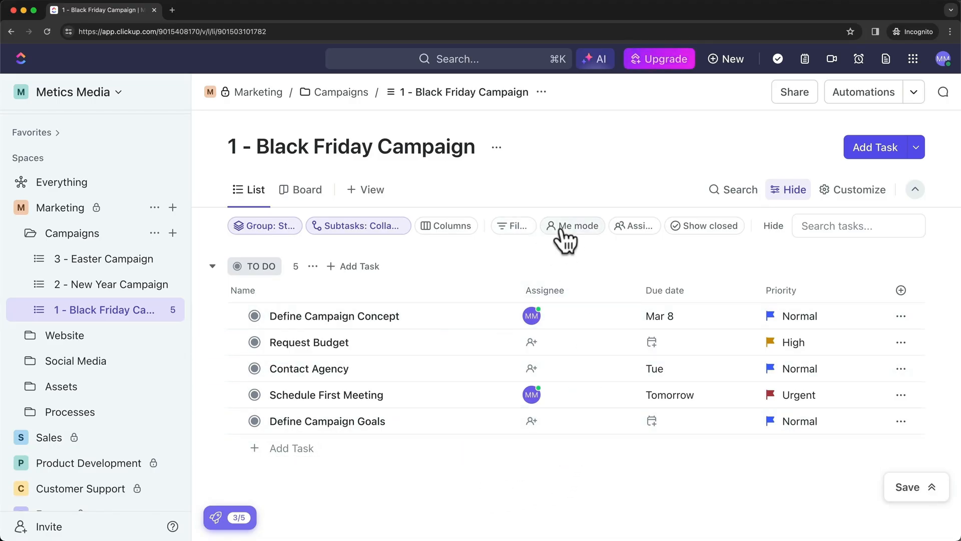
{"action": "left_click", "coordinate": [703, 226]}
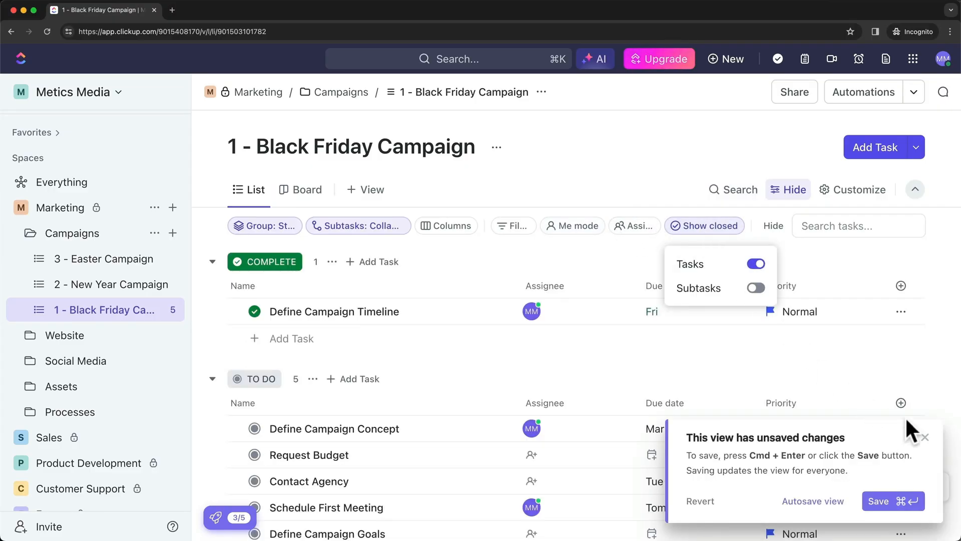
{"action": "left_click", "coordinate": [924, 436]}
{"action": "left_click", "coordinate": [924, 436]}
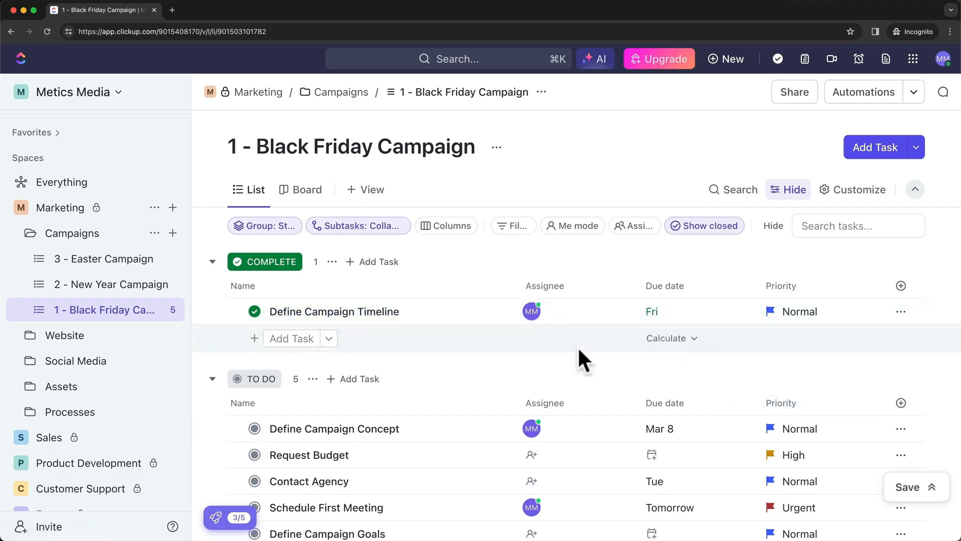
Group the Black Friday list by status
{"action": "scroll", "coordinate": [437, 338], "scroll_direction": "down", "scroll_amount": 1}
{"action": "scroll", "coordinate": [436, 338], "scroll_direction": "up", "scroll_amount": 1}
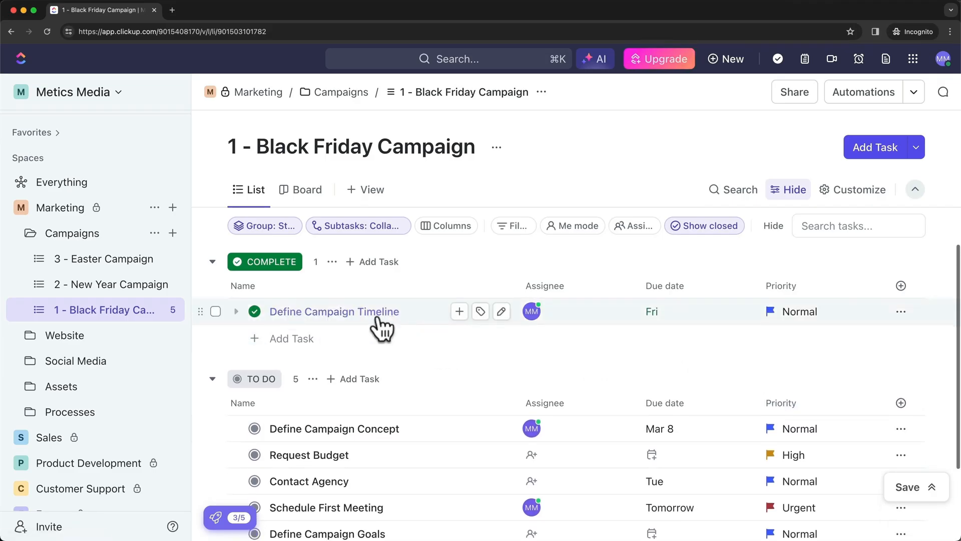
{"action": "scroll", "coordinate": [386, 486], "scroll_direction": "down", "scroll_amount": 2}
{"action": "scroll", "coordinate": [382, 491], "scroll_direction": "up", "scroll_amount": 2}
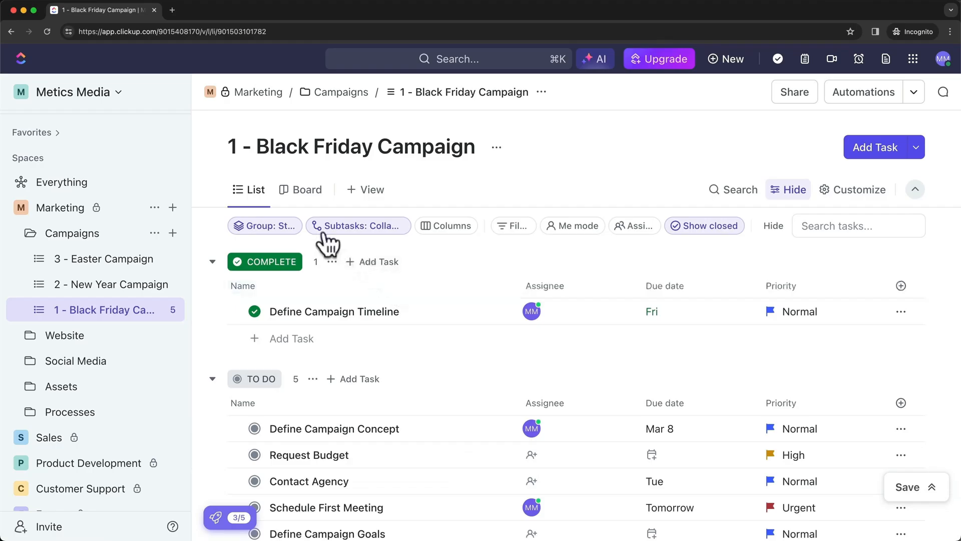
{"action": "left_click", "coordinate": [265, 226]}
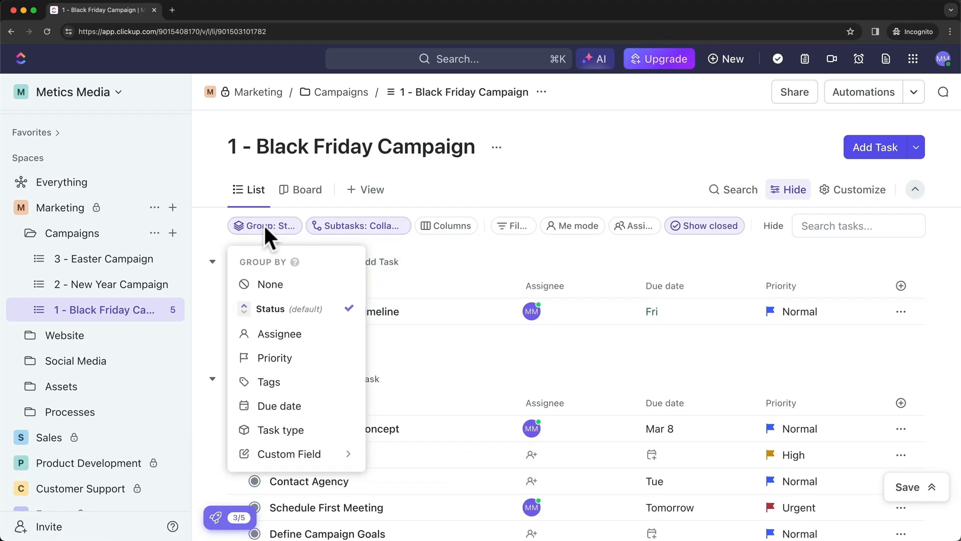
{"action": "left_click", "coordinate": [270, 309]}
{"action": "left_click", "coordinate": [925, 437]}
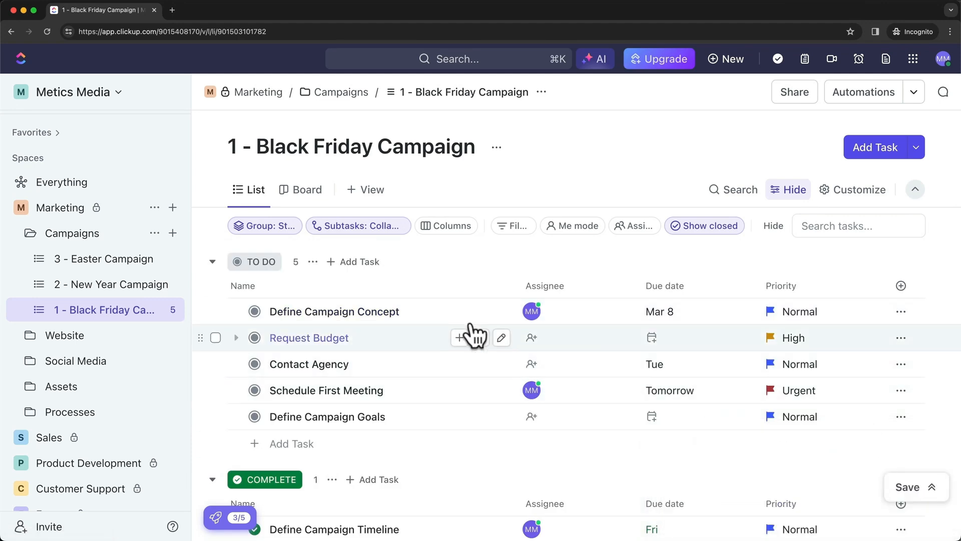
{"action": "scroll", "coordinate": [465, 331], "scroll_direction": "down", "scroll_amount": 2}
{"action": "scroll", "coordinate": [446, 334], "scroll_direction": "up", "scroll_amount": 2}
{"action": "scroll", "coordinate": [437, 325], "scroll_direction": "up", "scroll_amount": 1}
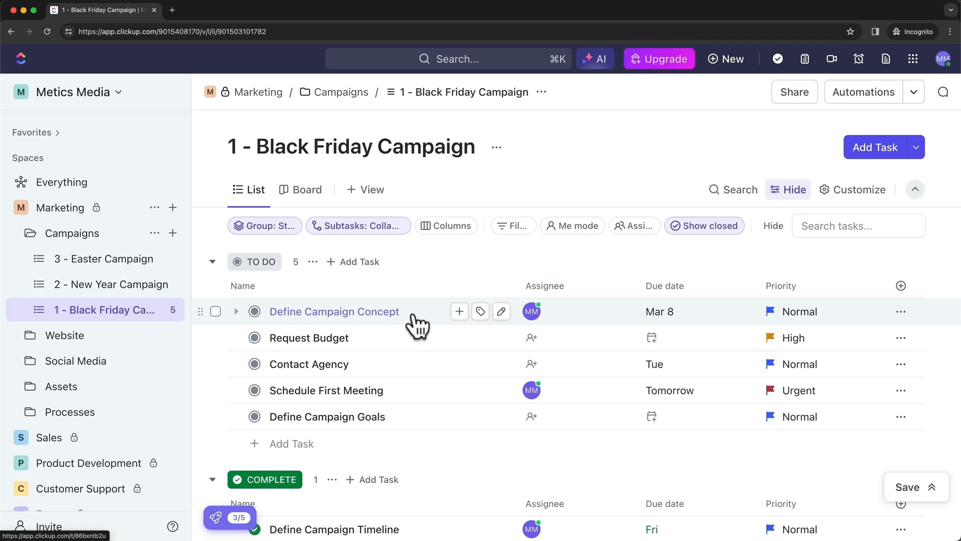
Add subtasks 'Step 1', 'Step 2' and 'Step 3' under Define Campaign Concept
{"action": "left_click", "coordinate": [459, 313]}
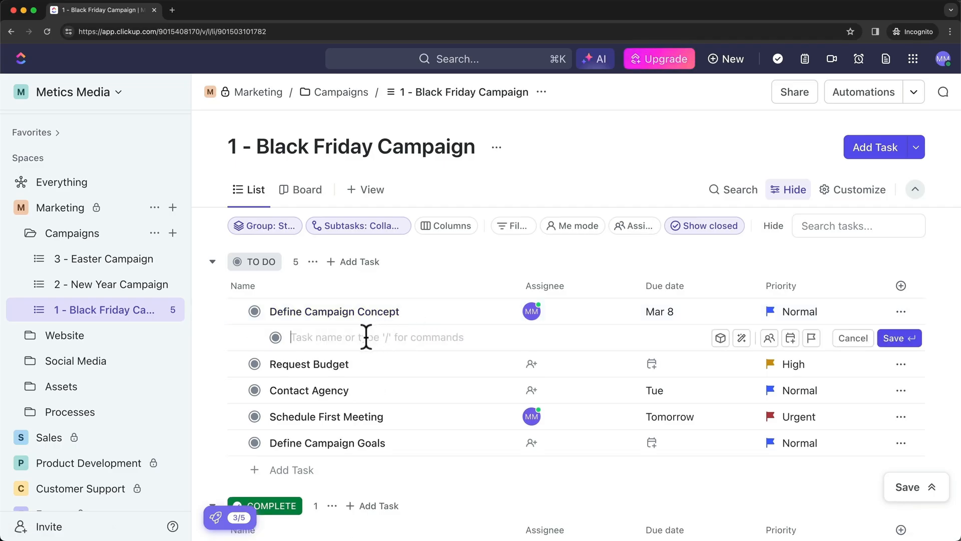
{"action": "type", "text": "S"}
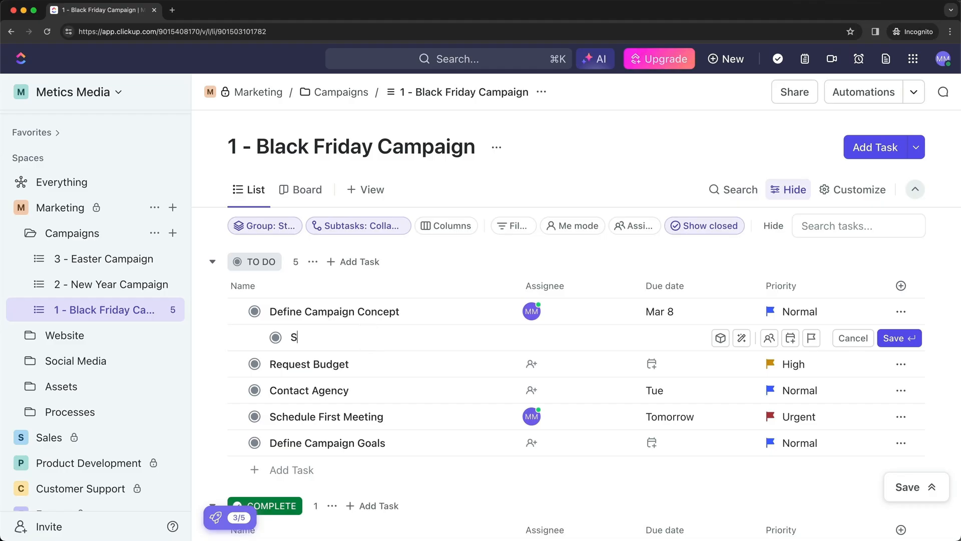
{"action": "type", "text": "tep 1"}
{"action": "key", "text": "Return"}
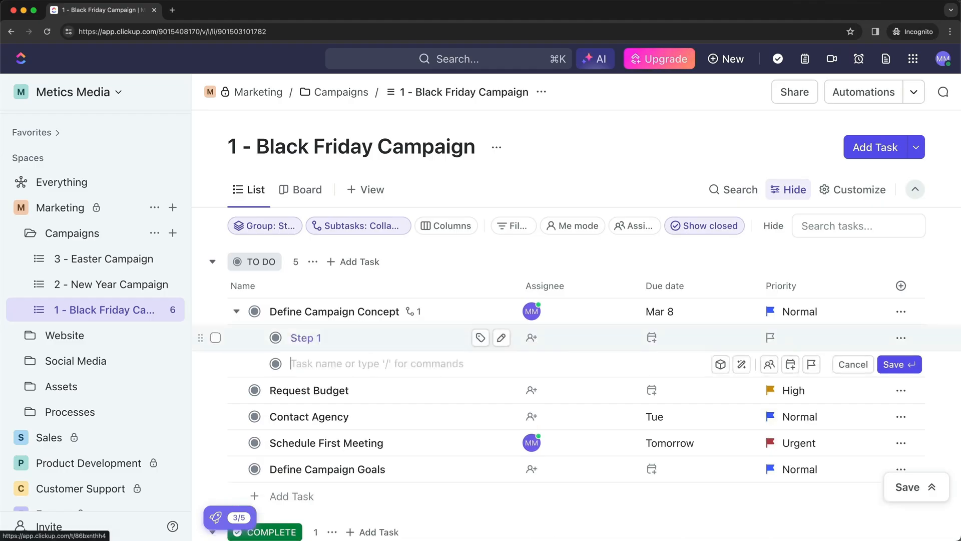
{"action": "type", "text": "Step 2"}
{"action": "key", "text": "Return"}
{"action": "type", "text": "Step"}
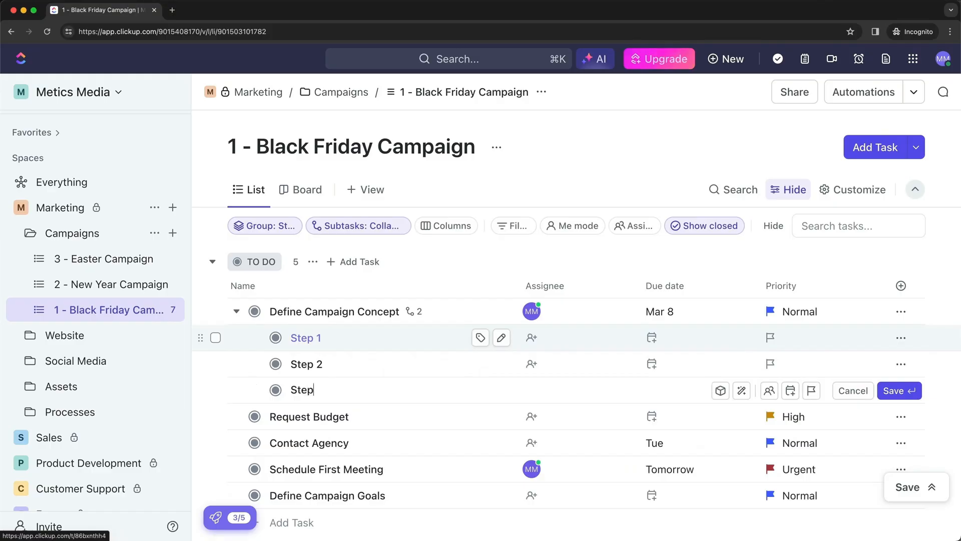
{"action": "type", "text": " 3"}
{"action": "key", "text": "Return"}
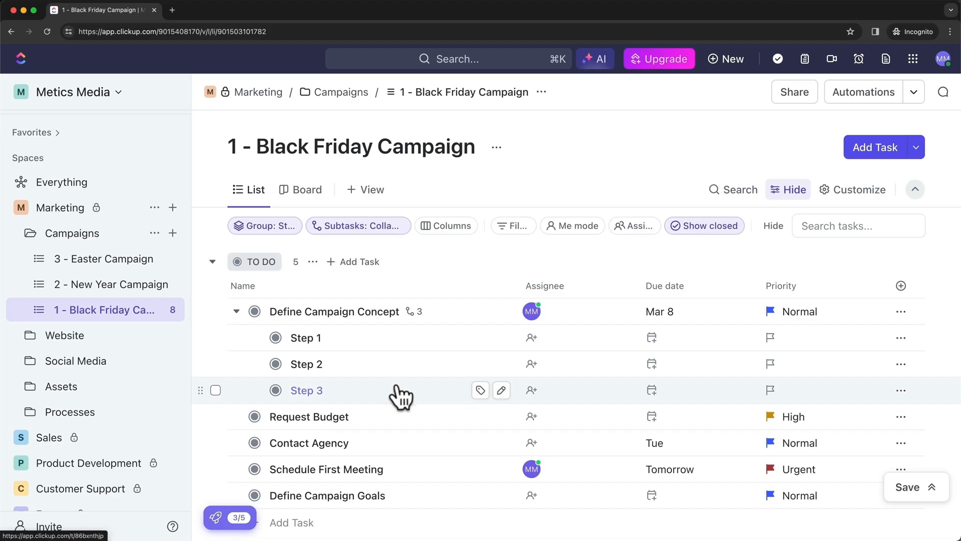
Collapse Define Campaign Concept's subtasks
{"action": "left_click", "coordinate": [237, 311]}
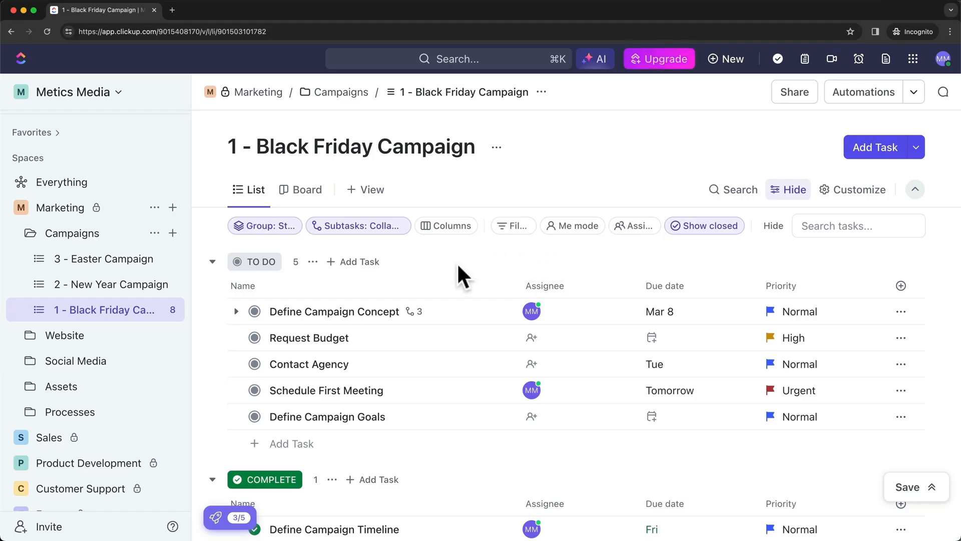
{"action": "scroll", "coordinate": [464, 262], "scroll_direction": "down", "scroll_amount": 2}
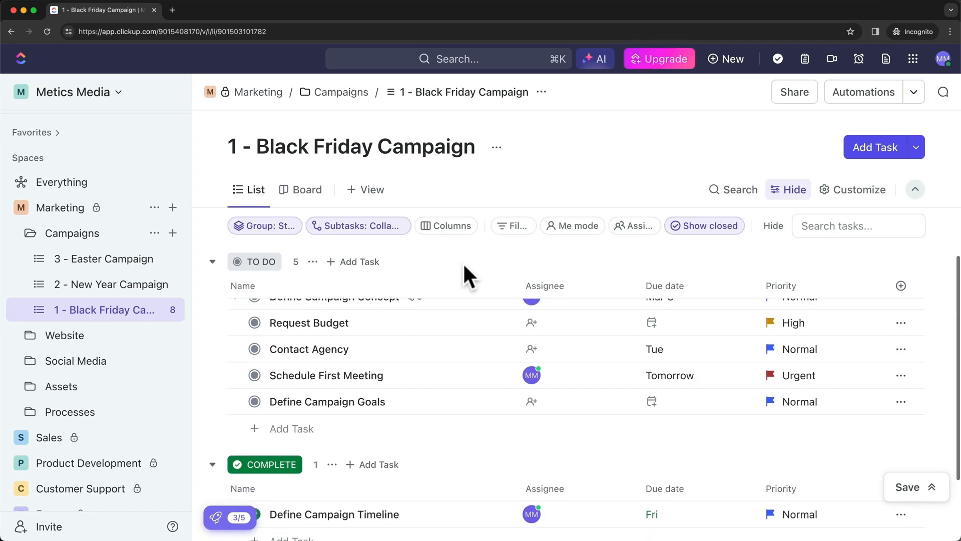
{"action": "scroll", "coordinate": [464, 262], "scroll_direction": "up", "scroll_amount": 2}
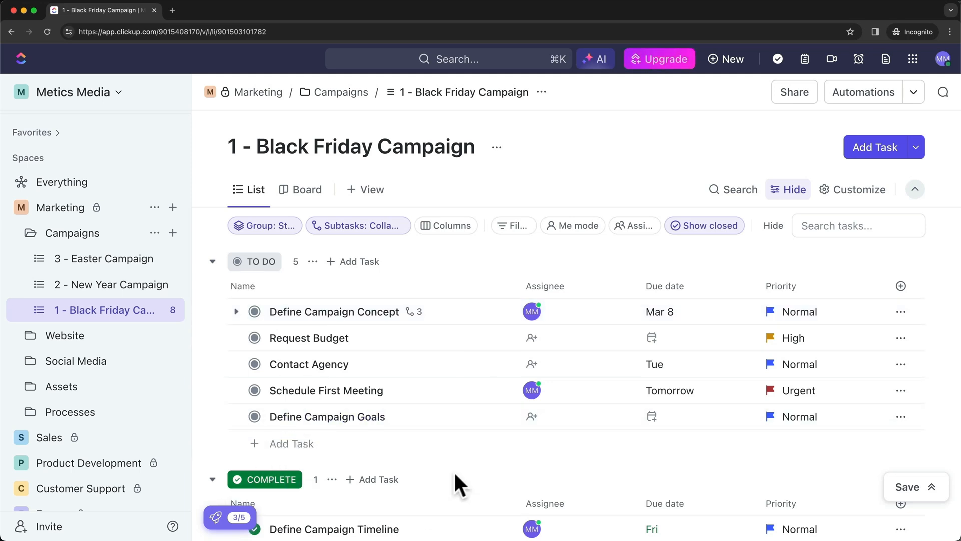
{"action": "scroll", "coordinate": [454, 480], "scroll_direction": "down", "scroll_amount": 3}
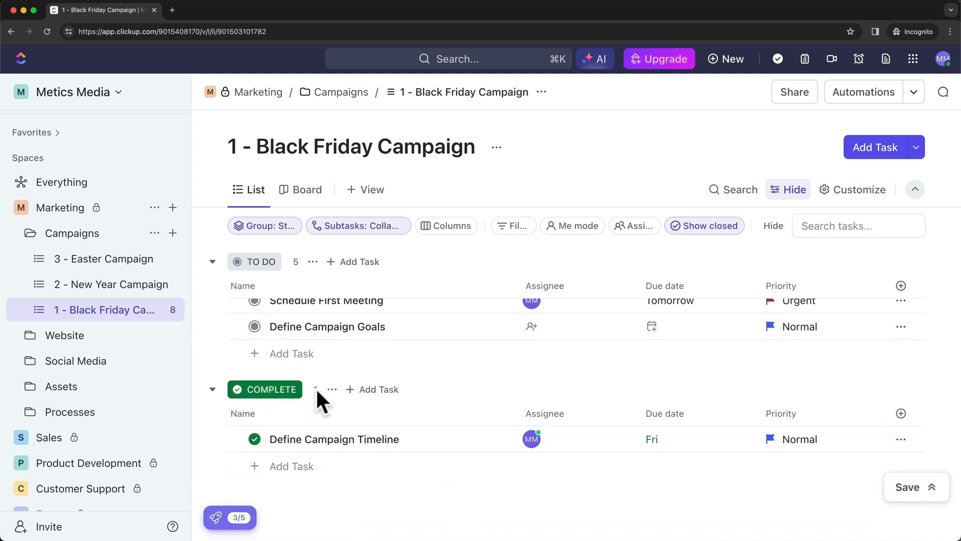
{"action": "scroll", "coordinate": [456, 398], "scroll_direction": "up", "scroll_amount": 3}
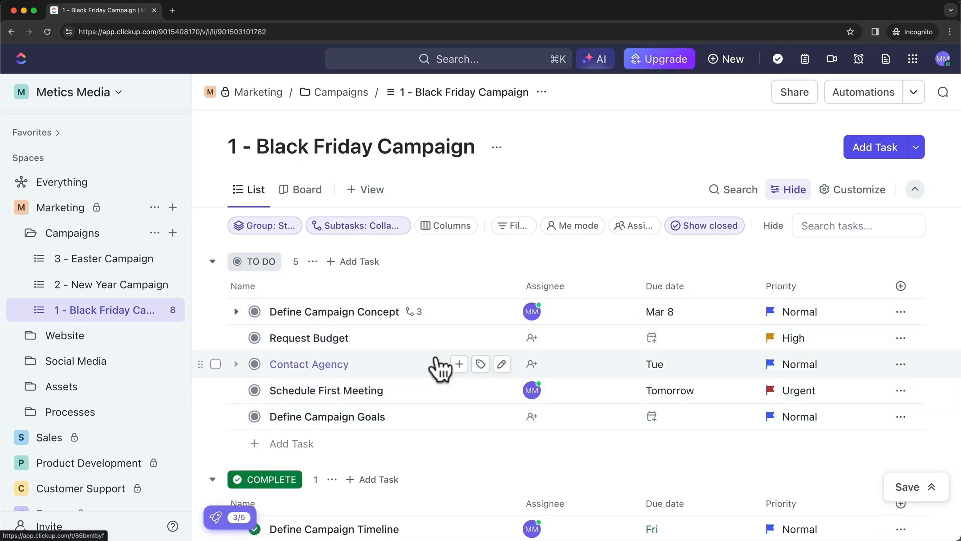
Choose Manage statuses from the TO DO group's menu to edit Campaigns statuses
{"action": "left_click", "coordinate": [313, 263]}
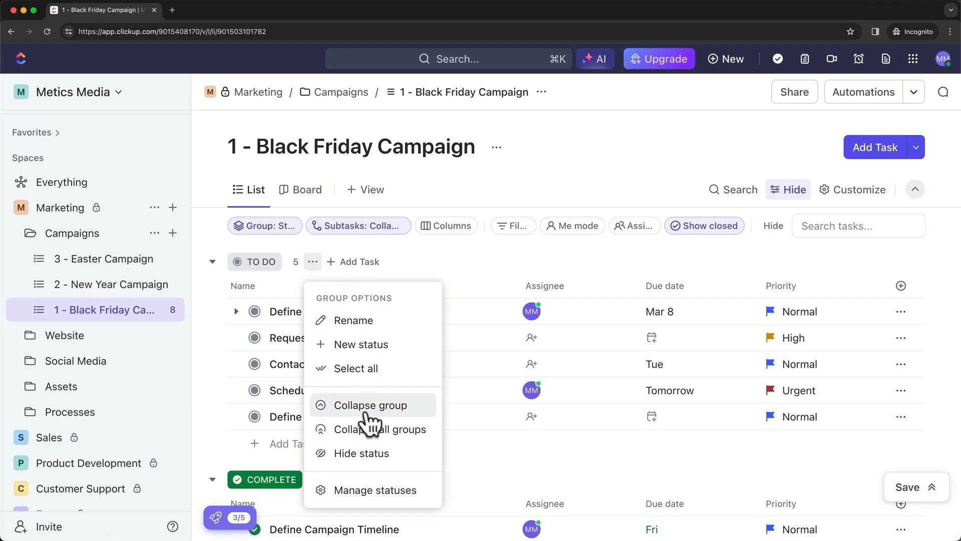
{"action": "left_click", "coordinate": [420, 491]}
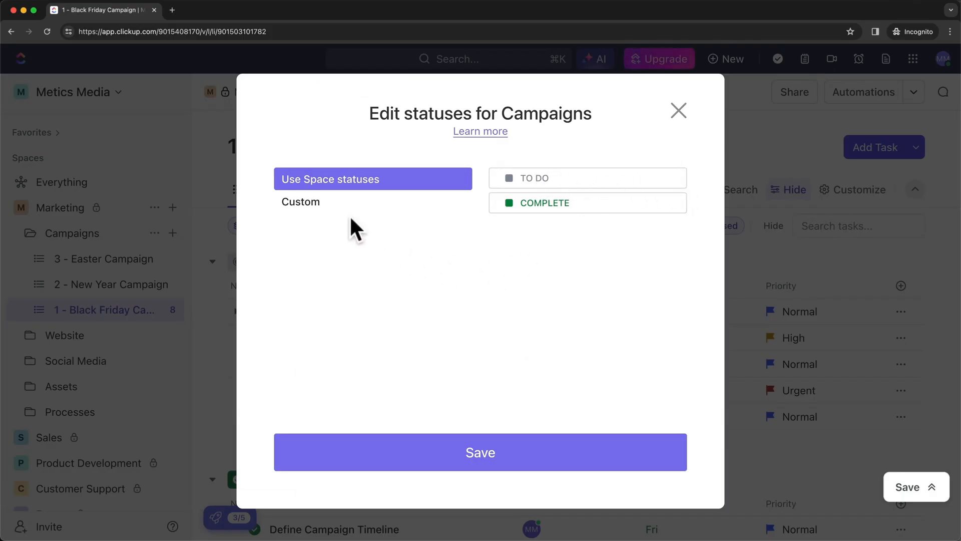
Switch Campaigns to custom statuses, trying the Marketing template before returning to Custom
{"action": "left_click", "coordinate": [320, 203]}
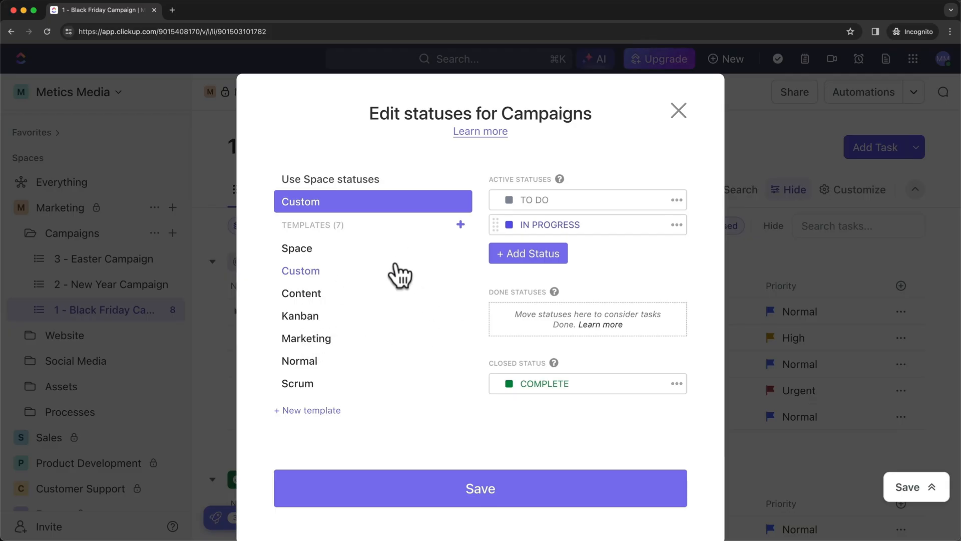
{"action": "left_click", "coordinate": [307, 340]}
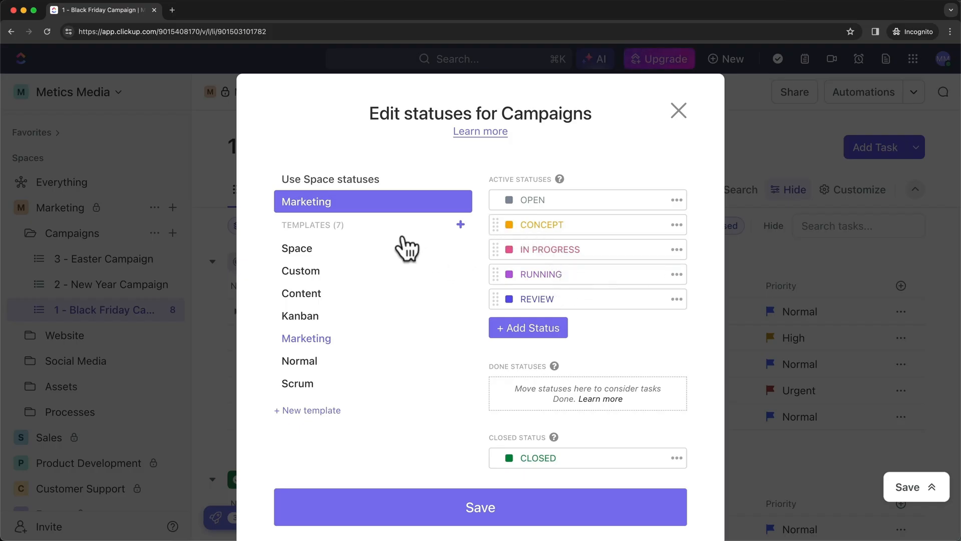
{"action": "left_click", "coordinate": [313, 276]}
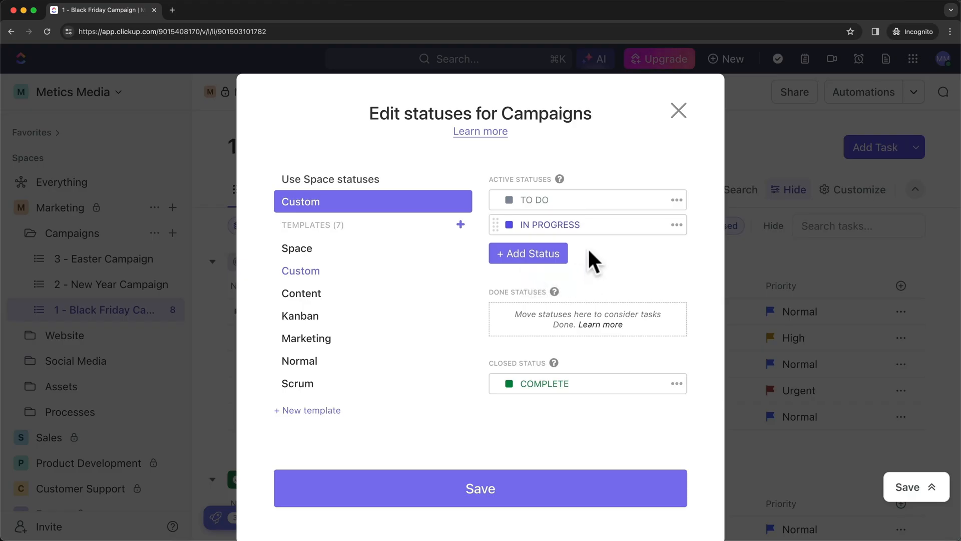
Add an orange IN REVIEW status and save the status list
{"action": "left_click", "coordinate": [528, 251]}
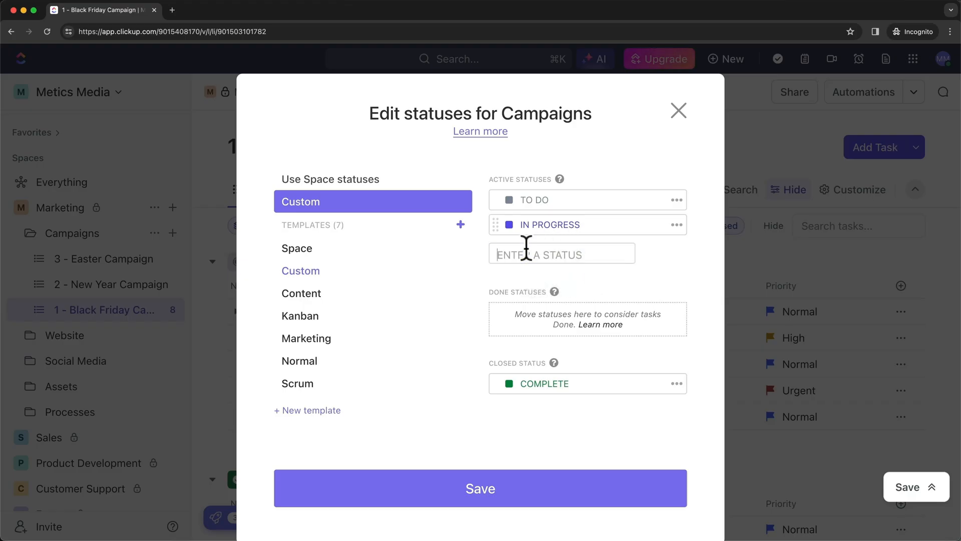
{"action": "left_click", "coordinate": [640, 250]}
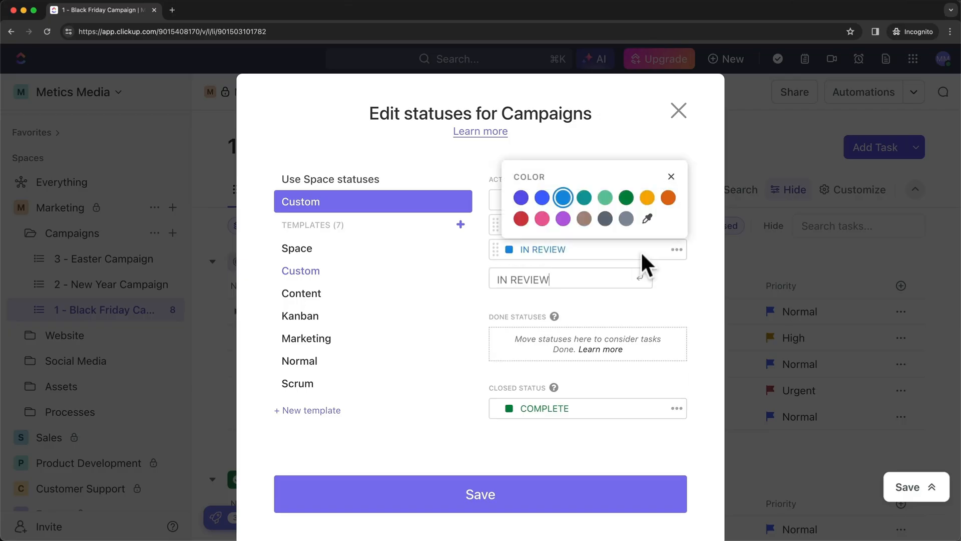
{"action": "left_click", "coordinate": [667, 197]}
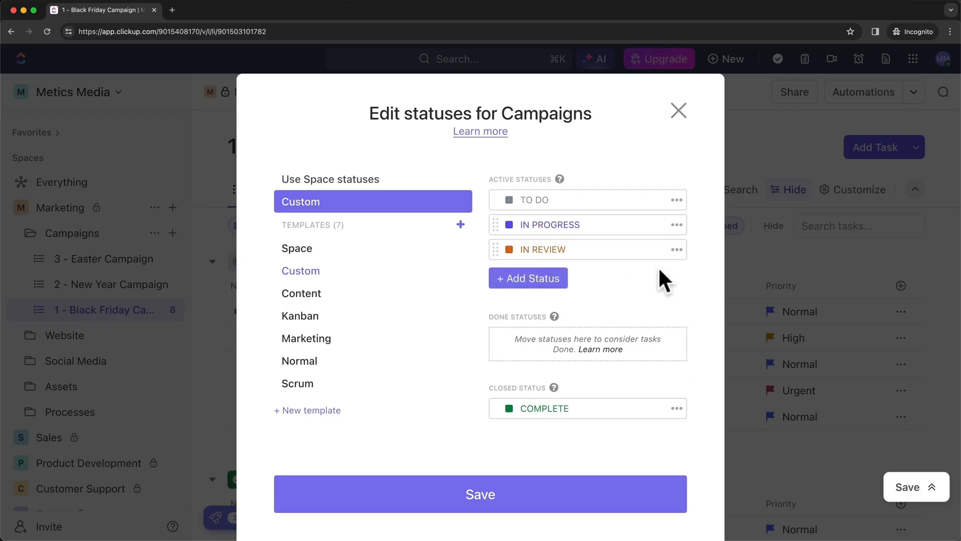
{"action": "left_click", "coordinate": [511, 494]}
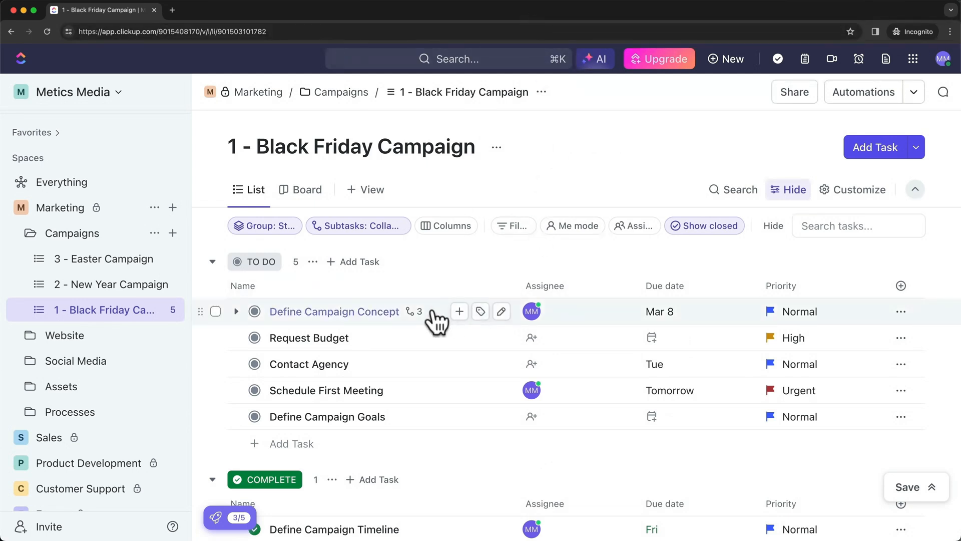
Move Request Budget from TO DO to IN PROGRESS, then IN REVIEW, then COMPLETE
{"action": "left_click", "coordinate": [255, 338]}
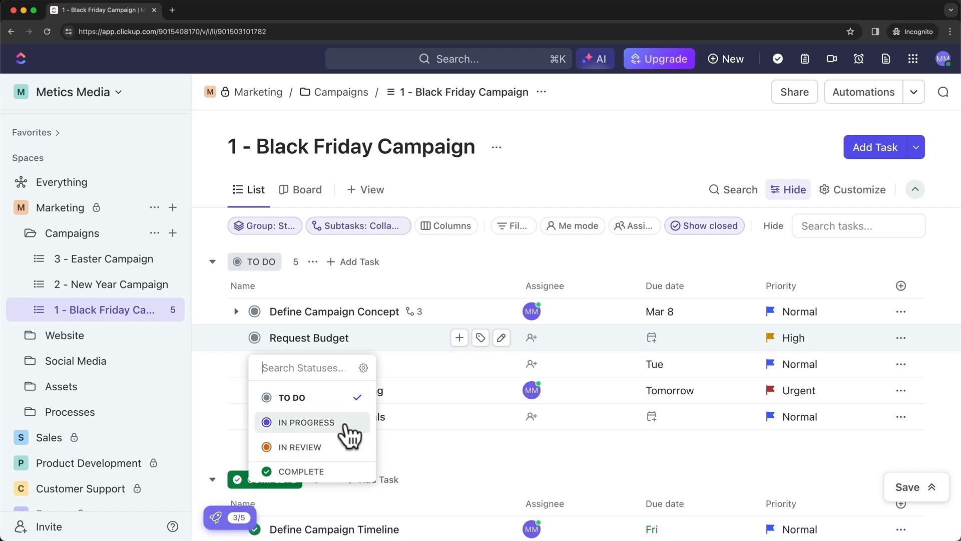
{"action": "left_click", "coordinate": [321, 423]}
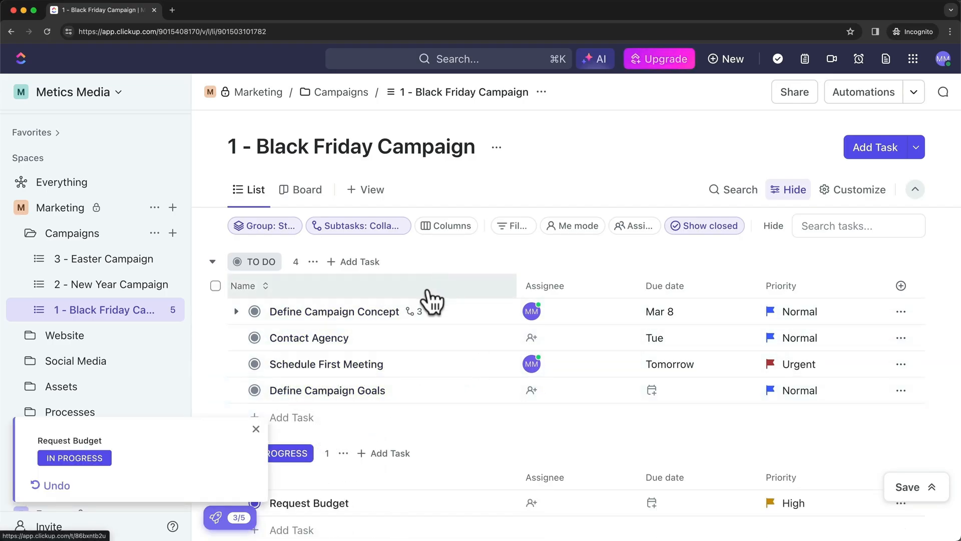
{"action": "scroll", "coordinate": [434, 313], "scroll_direction": "down", "scroll_amount": 2}
{"action": "scroll", "coordinate": [428, 345], "scroll_direction": "up", "scroll_amount": 2}
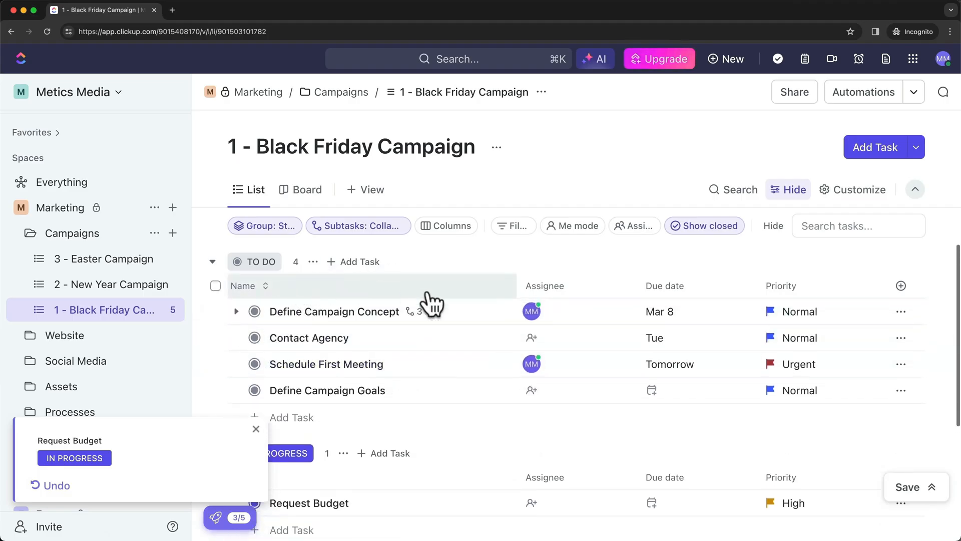
{"action": "scroll", "coordinate": [438, 363], "scroll_direction": "down", "scroll_amount": 3}
{"action": "scroll", "coordinate": [437, 358], "scroll_direction": "down", "scroll_amount": 2}
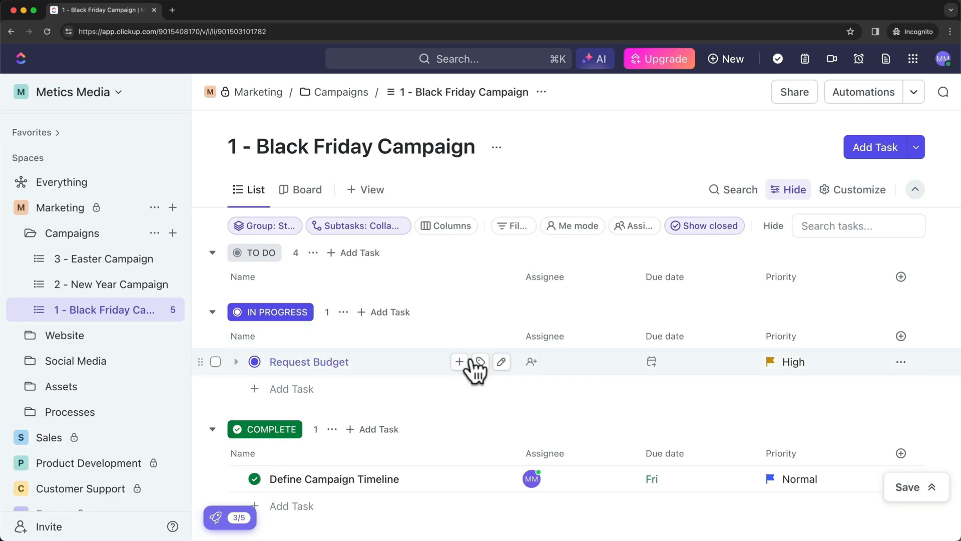
{"action": "left_click", "coordinate": [254, 360]}
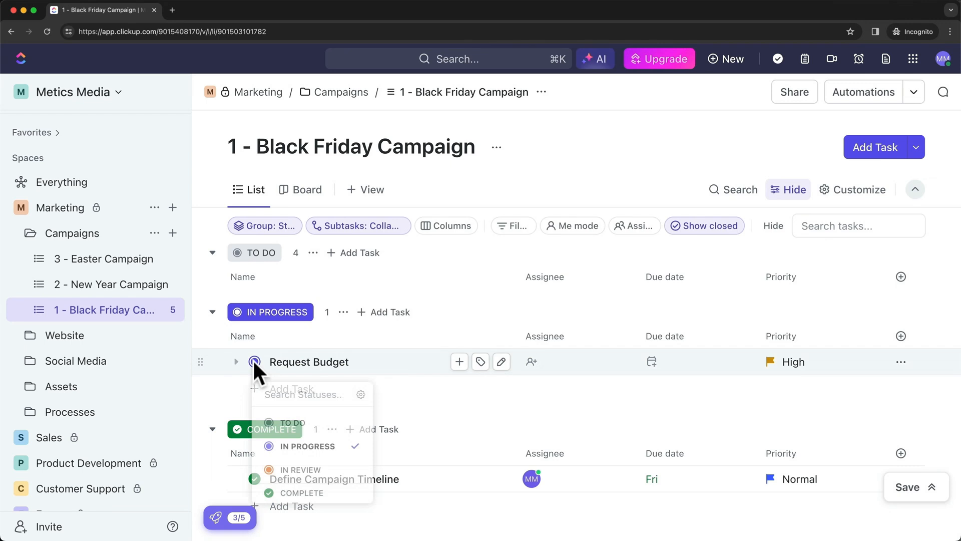
{"action": "left_click", "coordinate": [314, 473]}
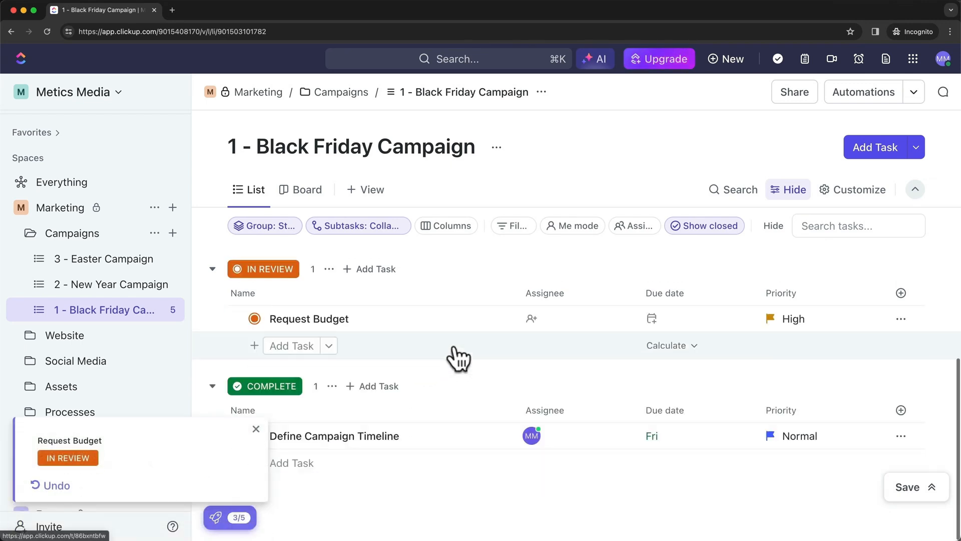
{"action": "left_click", "coordinate": [254, 318]}
{"action": "left_click", "coordinate": [318, 454]}
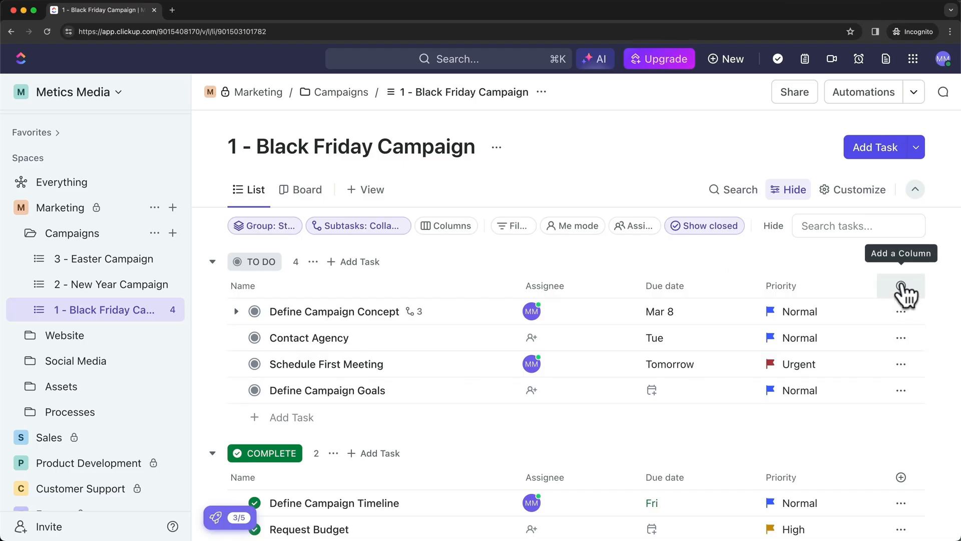
Turn on the Linked Docs field in the Show/Hide column list and close the panel
{"action": "left_click", "coordinate": [901, 288]}
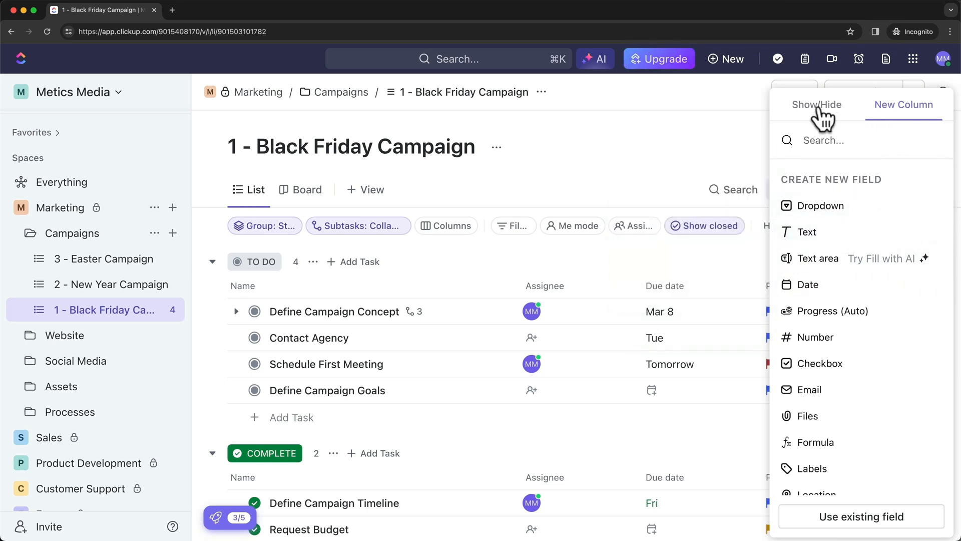
{"action": "left_click", "coordinate": [818, 106]}
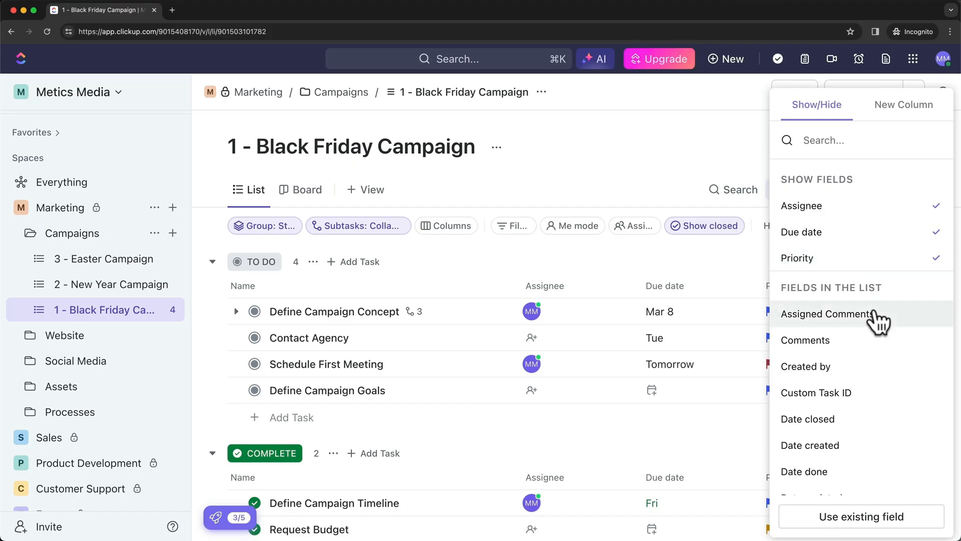
{"action": "scroll", "coordinate": [873, 320], "scroll_direction": "down", "scroll_amount": 1}
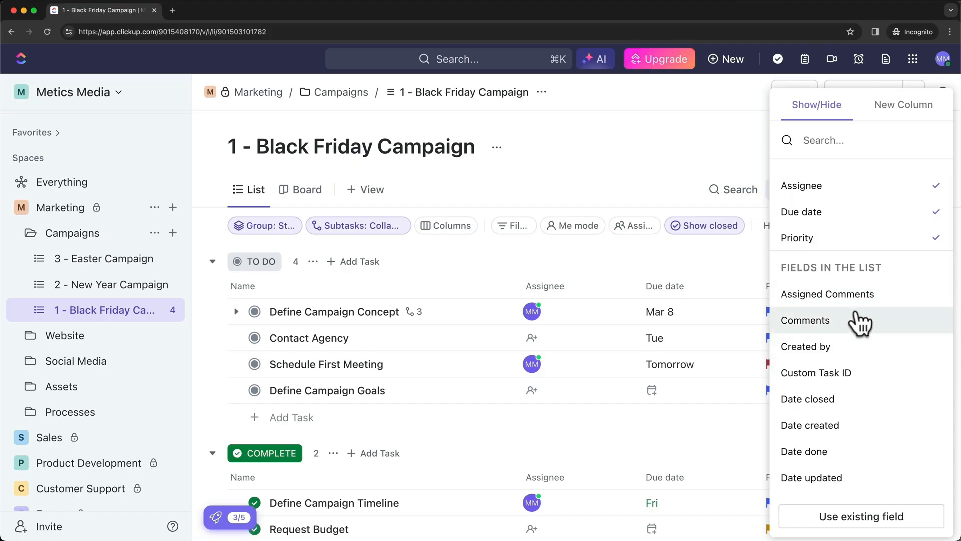
{"action": "scroll", "coordinate": [858, 306], "scroll_direction": "down", "scroll_amount": 3}
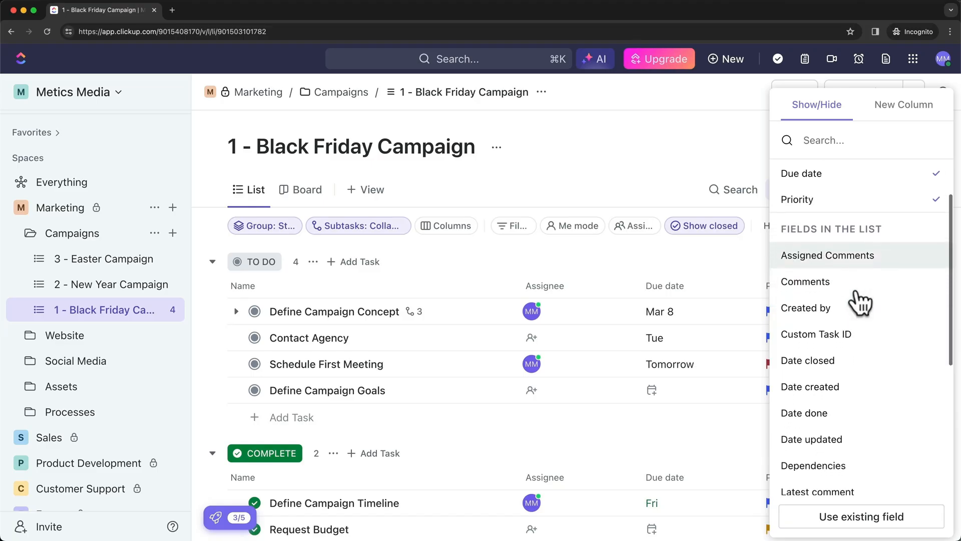
{"action": "scroll", "coordinate": [860, 302], "scroll_direction": "down", "scroll_amount": 4}
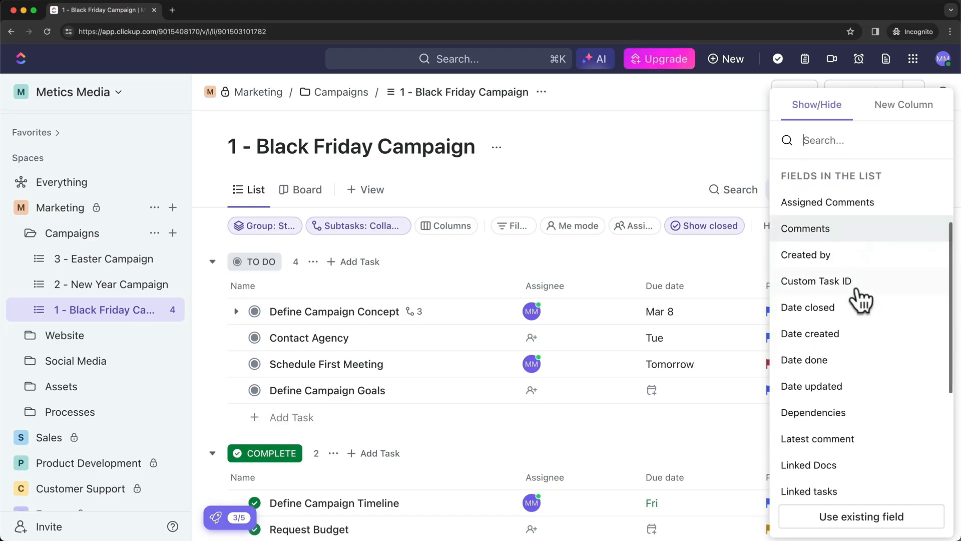
{"action": "scroll", "coordinate": [860, 301], "scroll_direction": "down", "scroll_amount": 7}
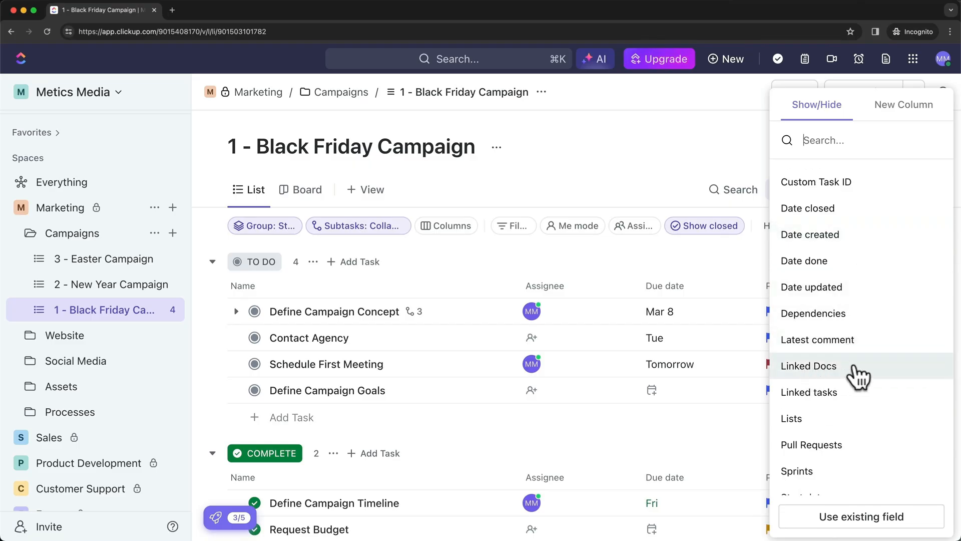
{"action": "left_click", "coordinate": [825, 368]}
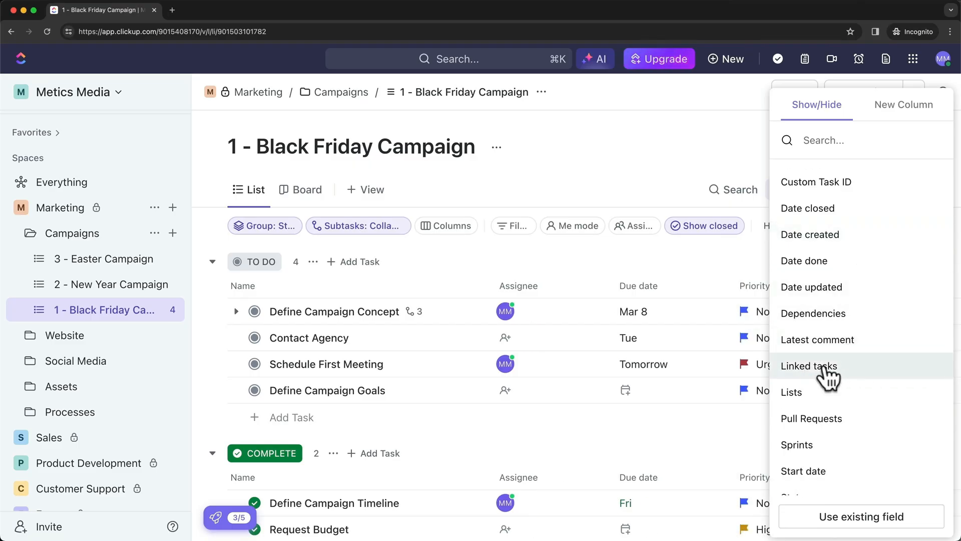
{"action": "scroll", "coordinate": [828, 379], "scroll_direction": "up", "scroll_amount": 10}
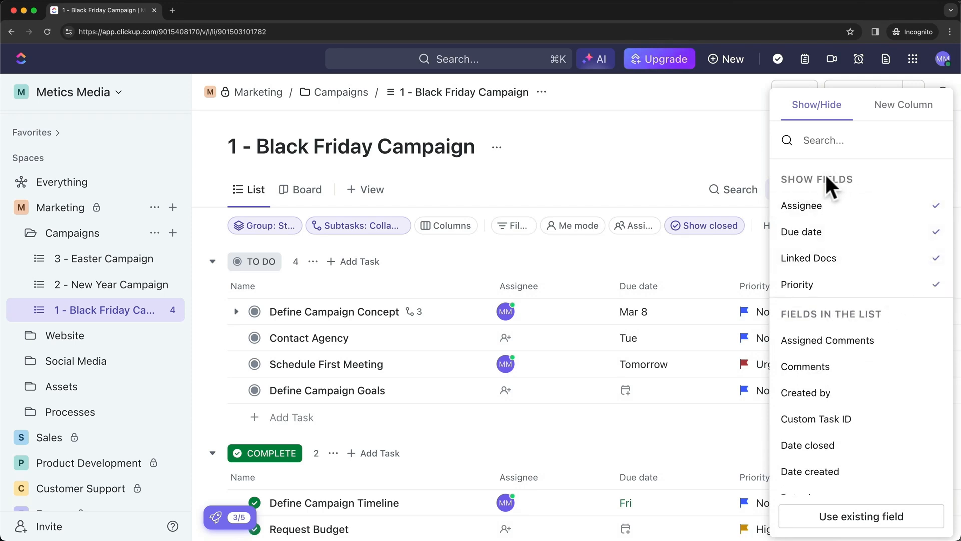
{"action": "left_click", "coordinate": [715, 261]}
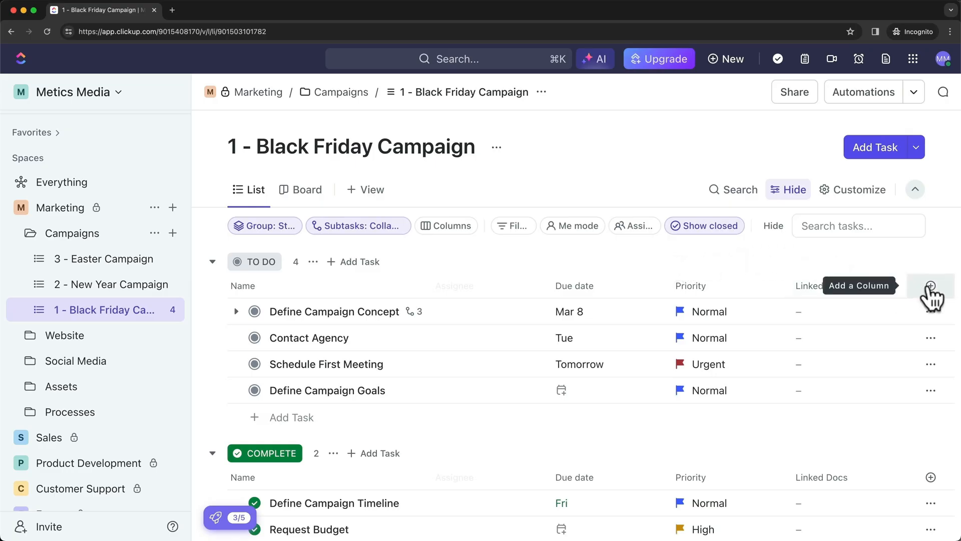
Browse the available field types in the add-column menu
{"action": "left_click", "coordinate": [931, 288]}
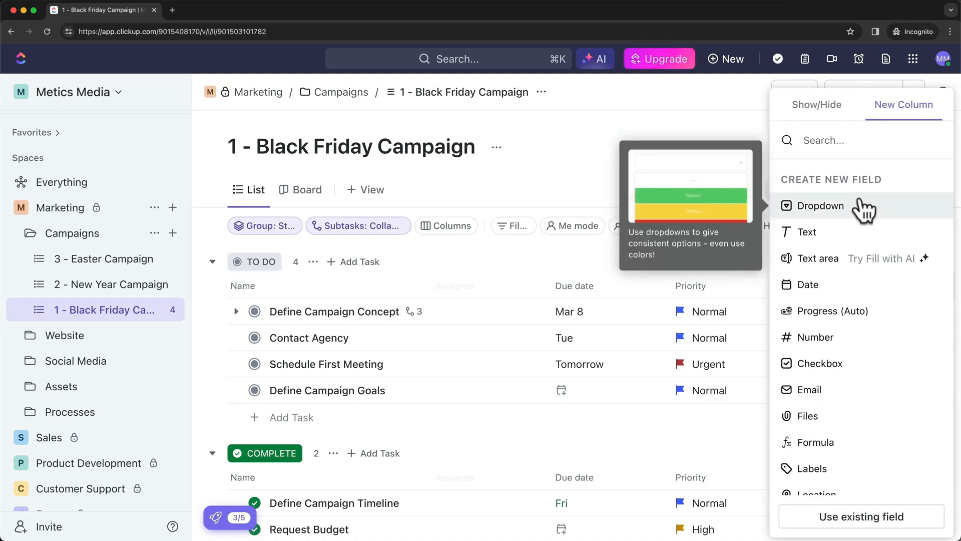
{"action": "scroll", "coordinate": [872, 217], "scroll_direction": "down", "scroll_amount": 1}
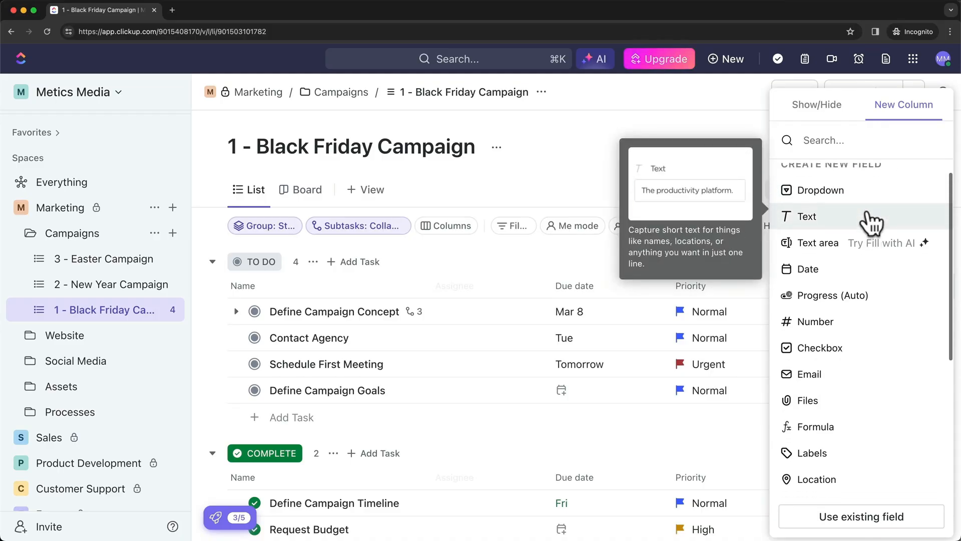
{"action": "scroll", "coordinate": [813, 213], "scroll_direction": "up", "scroll_amount": 1}
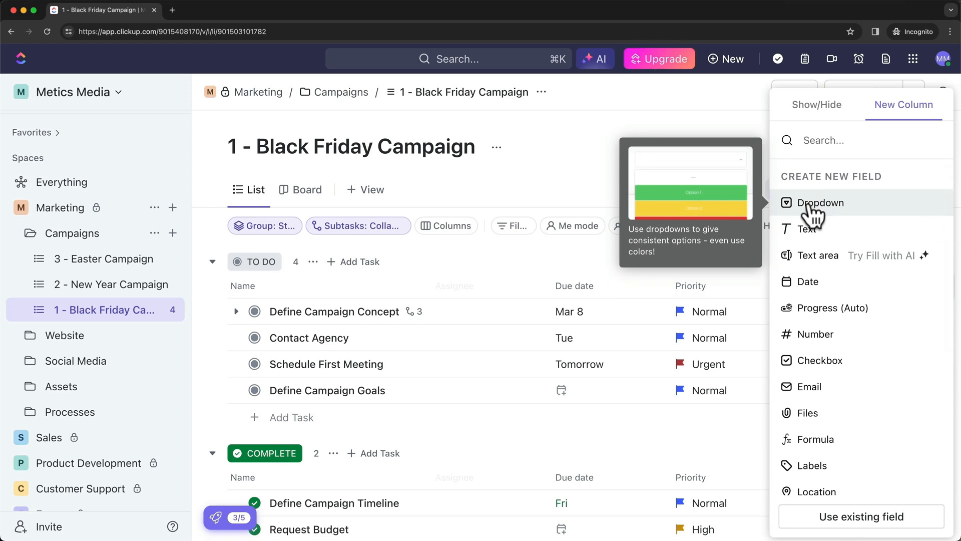
{"action": "scroll", "coordinate": [821, 221], "scroll_direction": "down", "scroll_amount": 1}
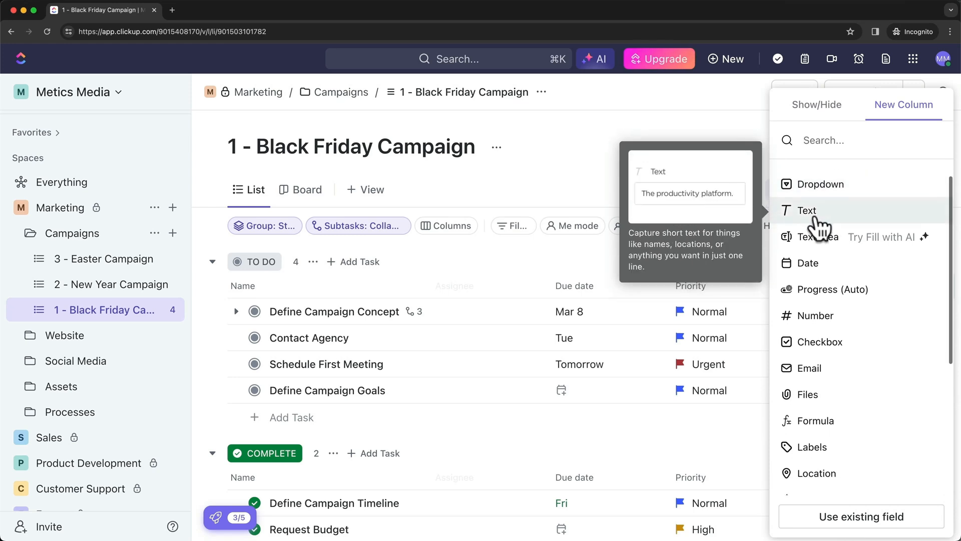
{"action": "scroll", "coordinate": [826, 258], "scroll_direction": "down", "scroll_amount": 1}
{"action": "scroll", "coordinate": [851, 273], "scroll_direction": "down", "scroll_amount": 1}
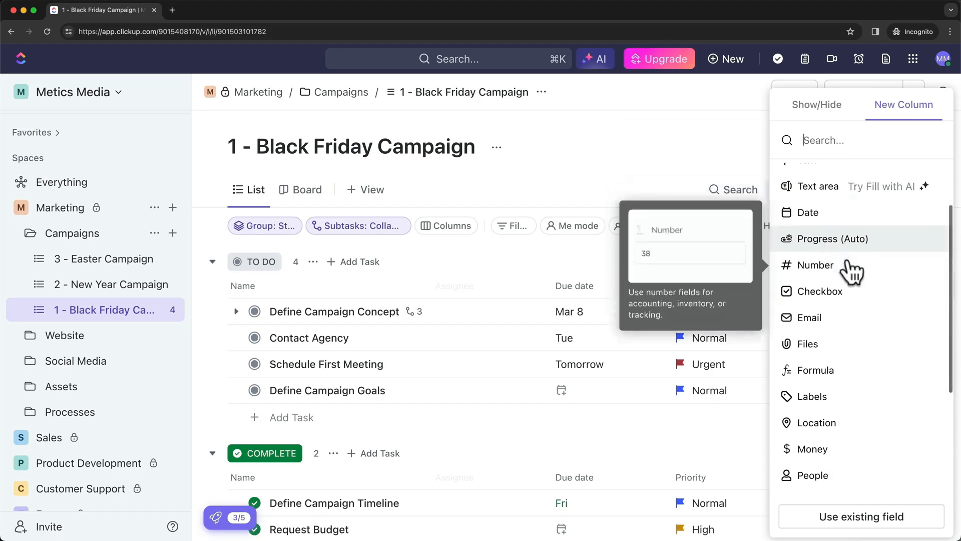
{"action": "scroll", "coordinate": [851, 295], "scroll_direction": "down", "scroll_amount": 1}
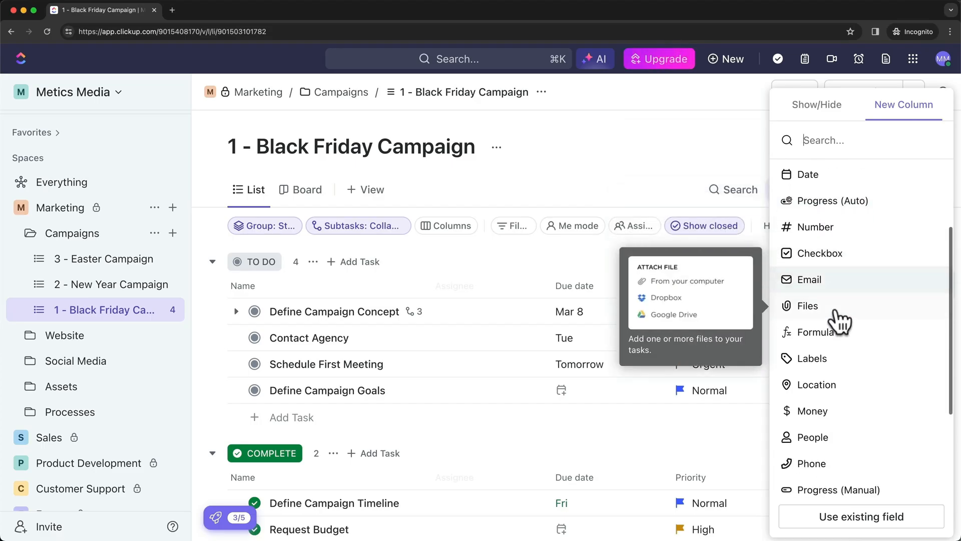
{"action": "scroll", "coordinate": [848, 393], "scroll_direction": "up", "scroll_amount": 3}
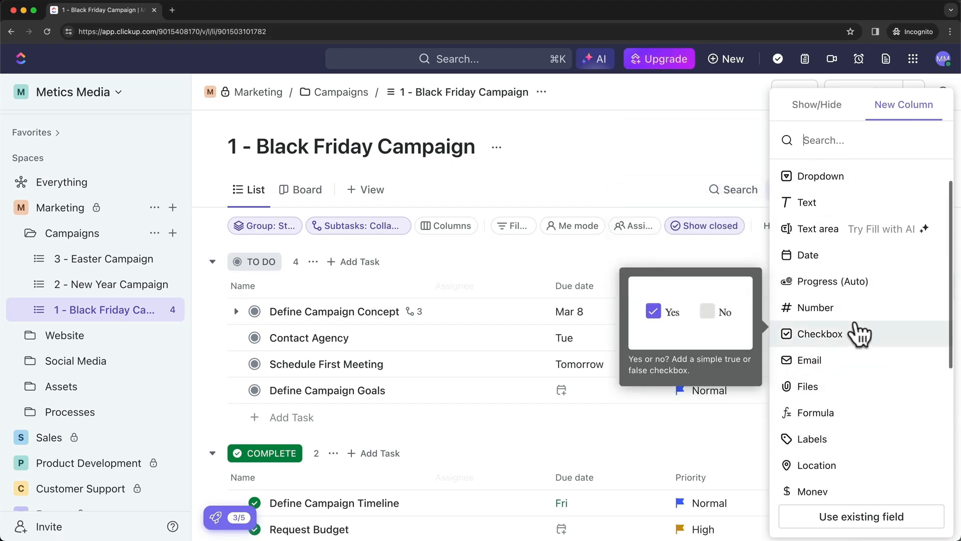
{"action": "scroll", "coordinate": [859, 310], "scroll_direction": "up", "scroll_amount": 1}
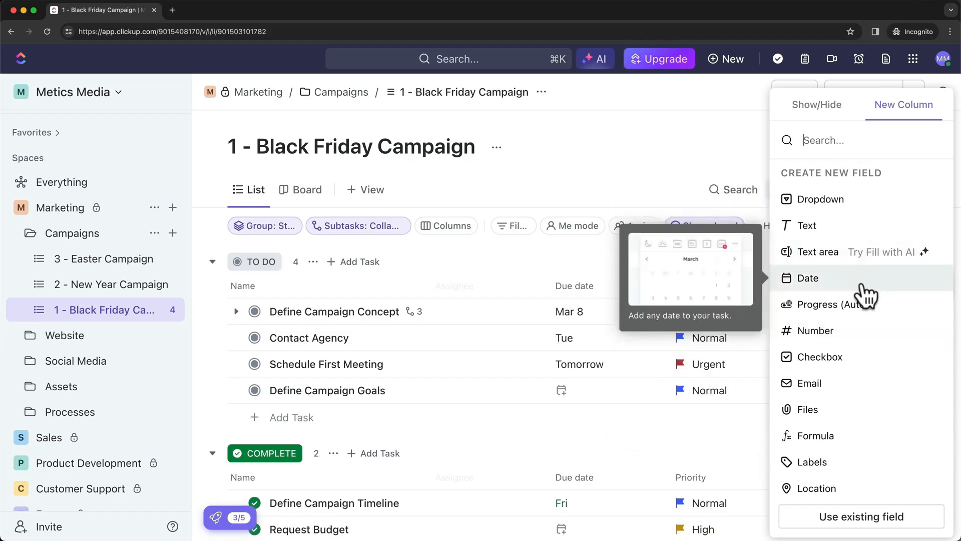
{"action": "scroll", "coordinate": [868, 303], "scroll_direction": "down", "scroll_amount": 1}
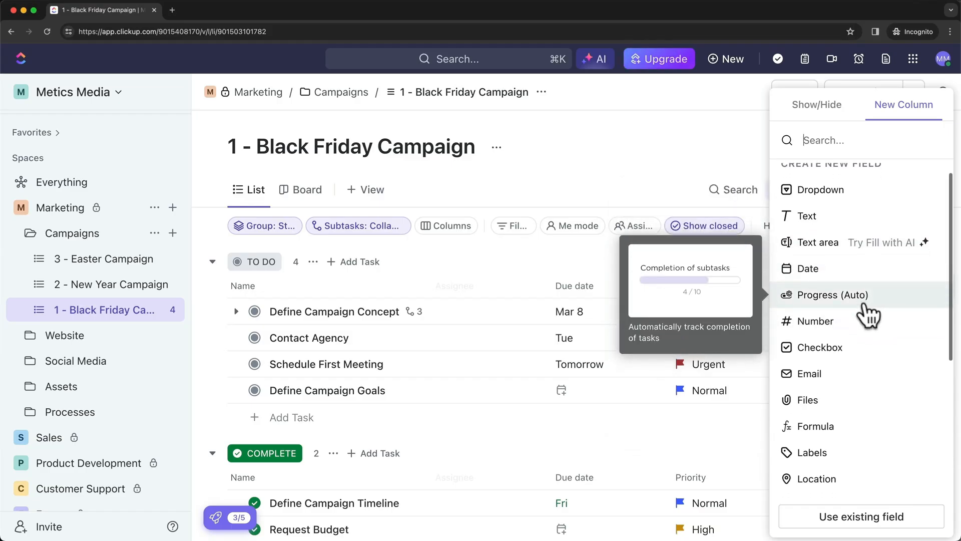
Add a Progress (Auto) column and scroll across to view its completion bars
{"action": "left_click", "coordinate": [816, 315]}
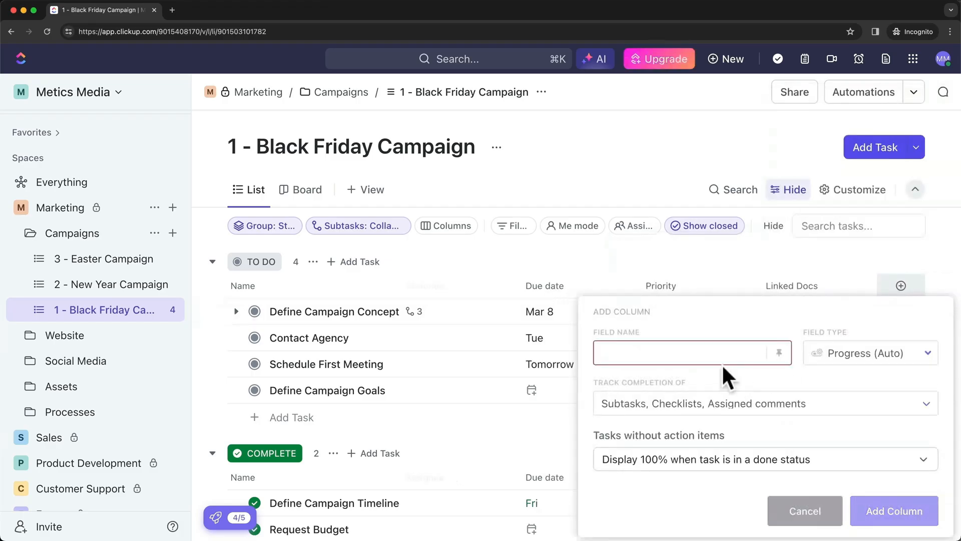
{"action": "type", "text": "Progress"}
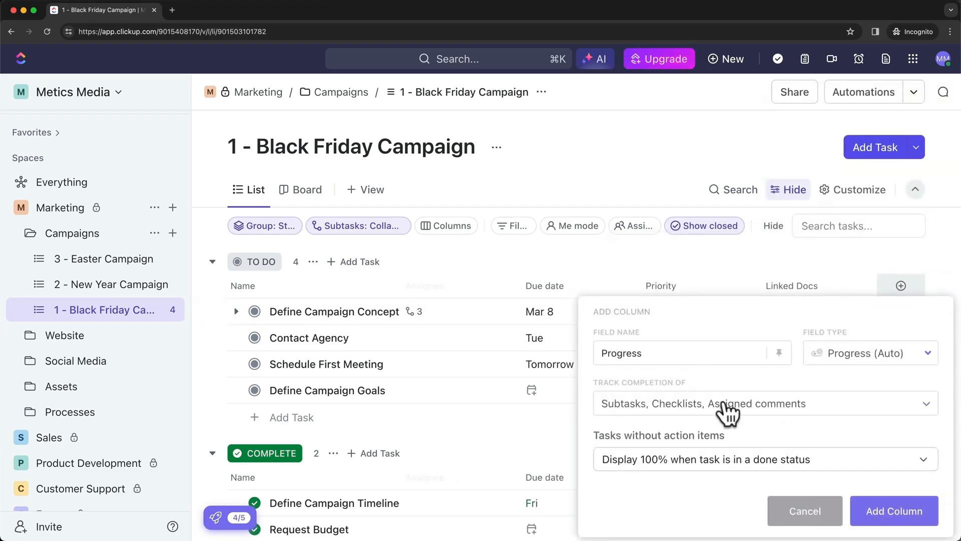
{"action": "left_click", "coordinate": [882, 513]}
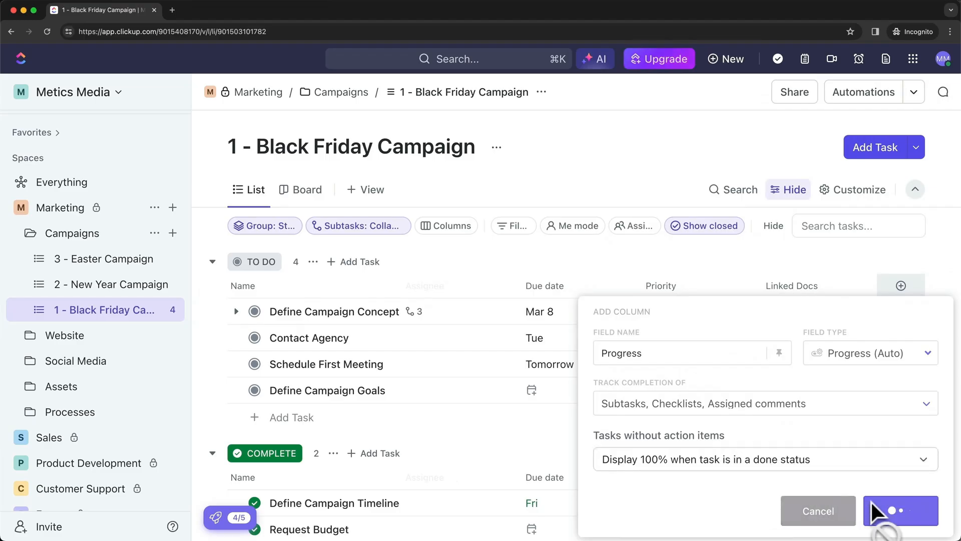
{"action": "scroll", "coordinate": [801, 391], "scroll_direction": "right", "scroll_amount": 5}
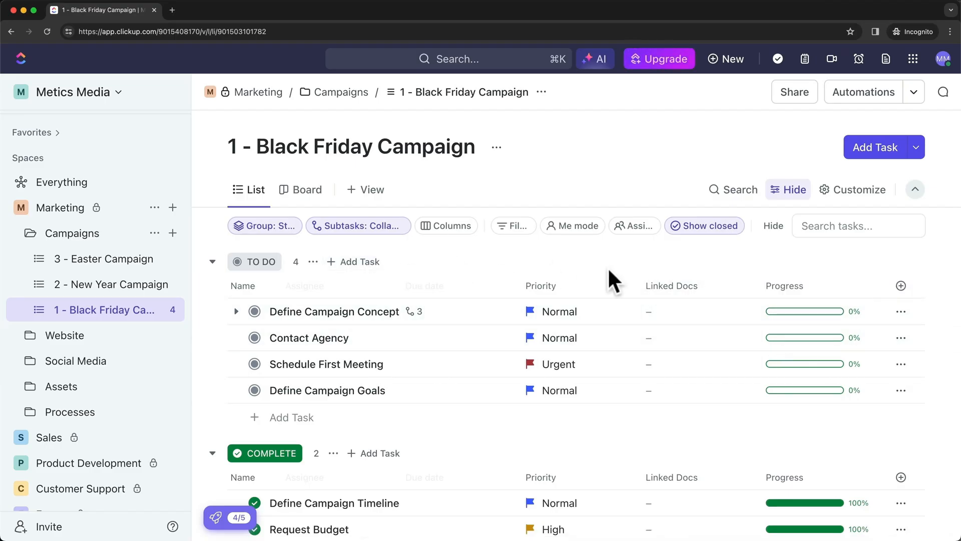
{"action": "scroll", "coordinate": [816, 395], "scroll_direction": "down", "scroll_amount": 2}
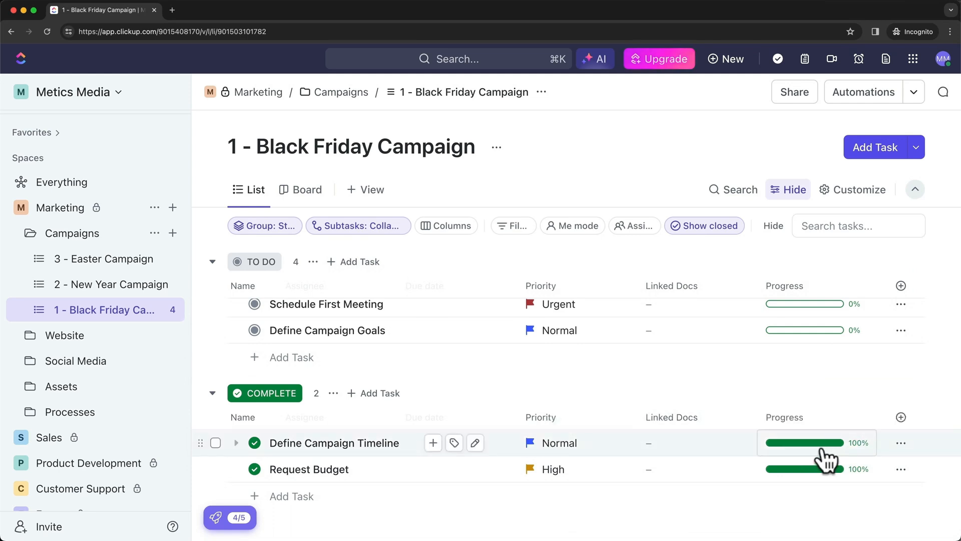
{"action": "scroll", "coordinate": [801, 453], "scroll_direction": "up", "scroll_amount": 2}
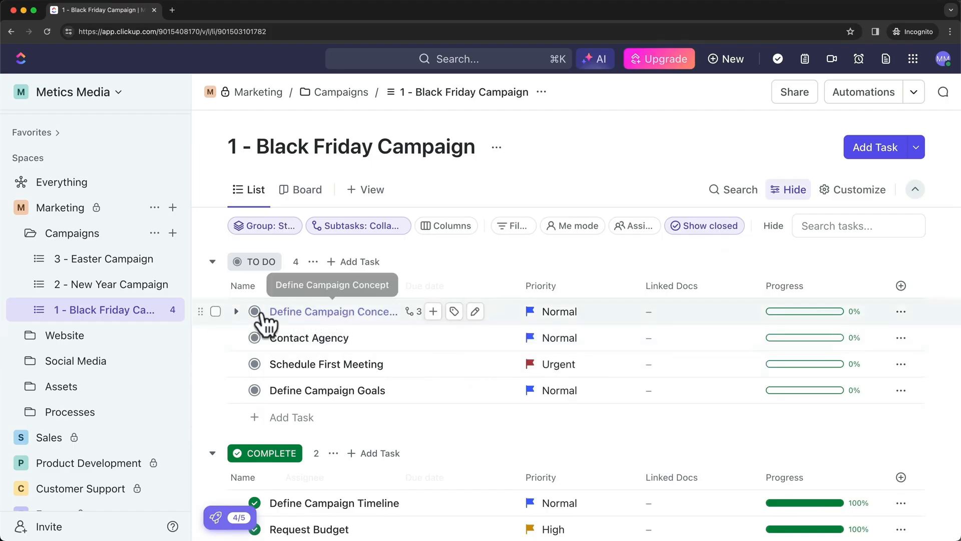
Expand Define Campaign Concept and set subtasks Step 1 and Step 2 to COMPLETE
{"action": "left_click", "coordinate": [236, 311]}
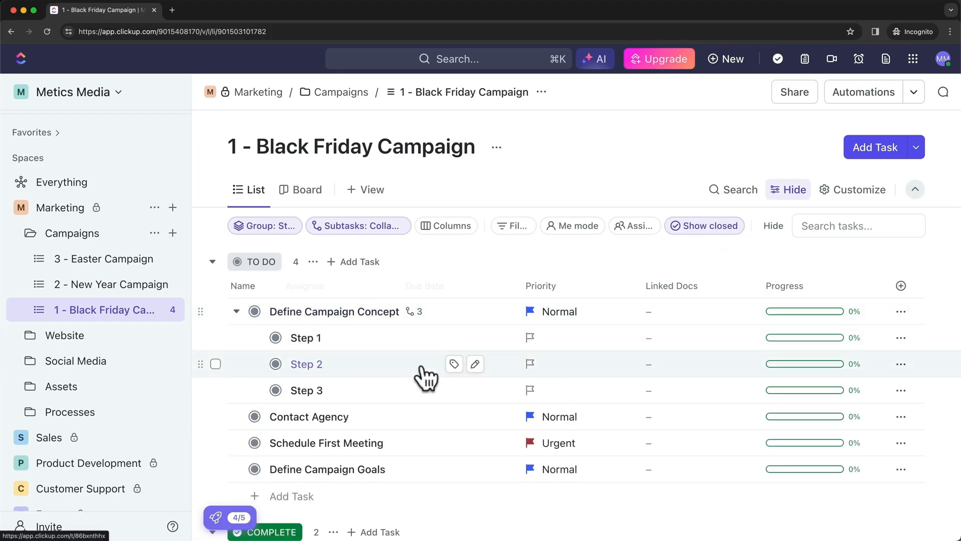
{"action": "left_click", "coordinate": [275, 336]}
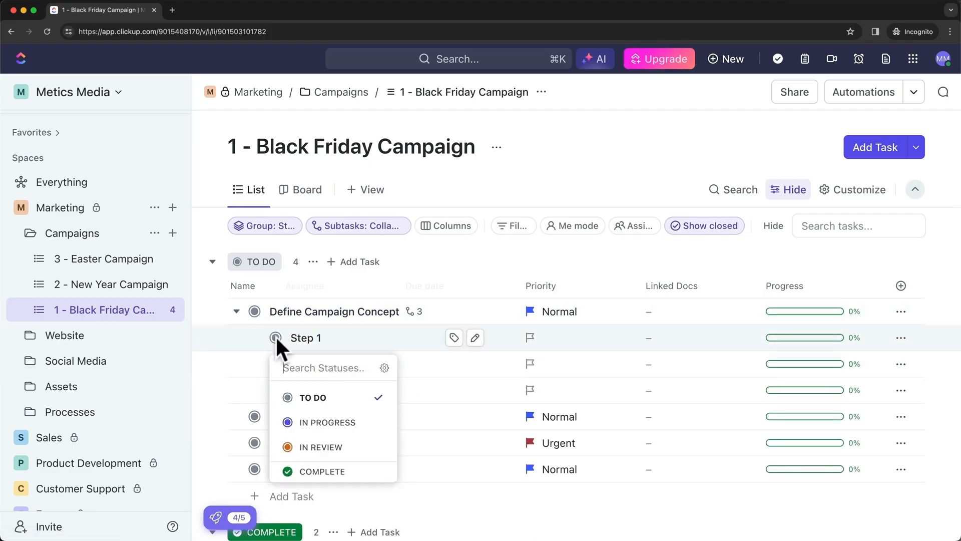
{"action": "left_click", "coordinate": [331, 472]}
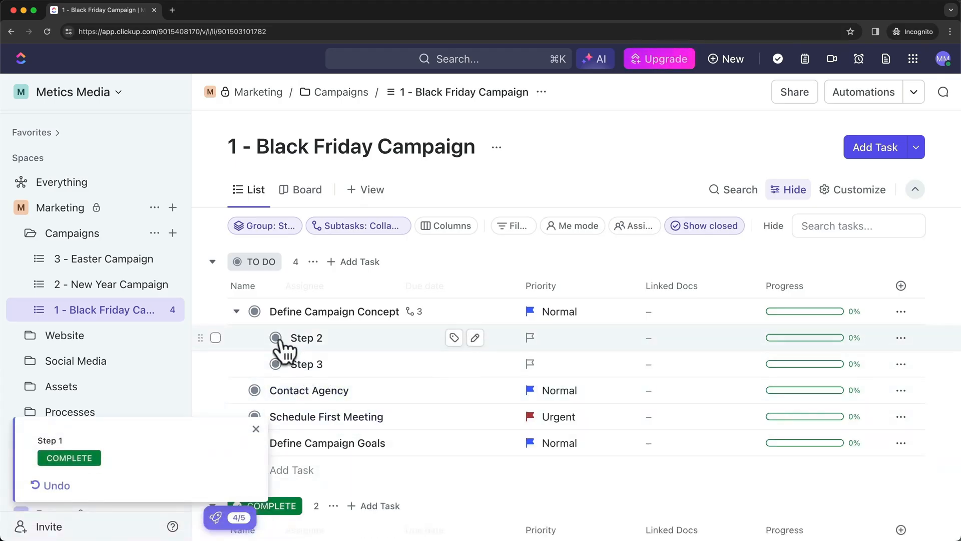
{"action": "left_click", "coordinate": [275, 338]}
{"action": "left_click", "coordinate": [332, 473]}
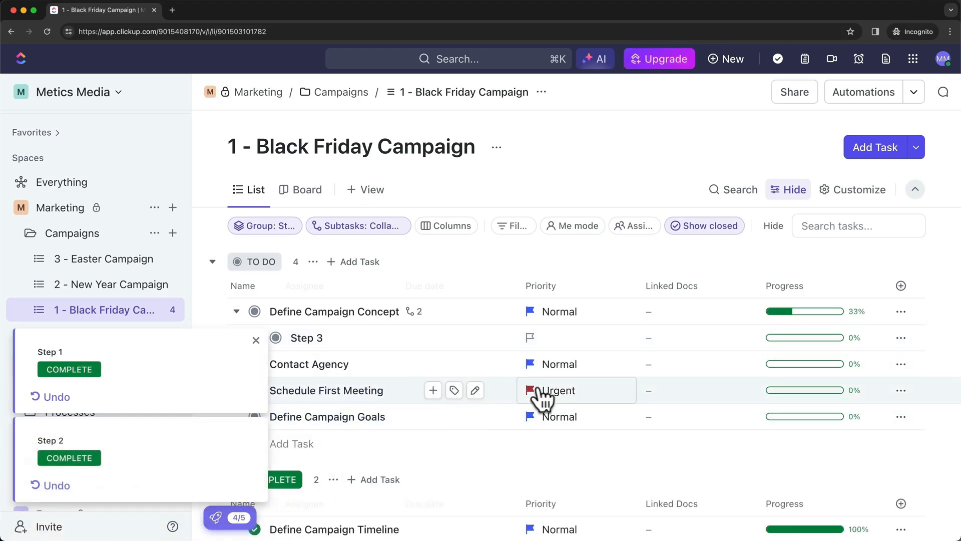
{"action": "mouse_move", "coordinate": [789, 326]}
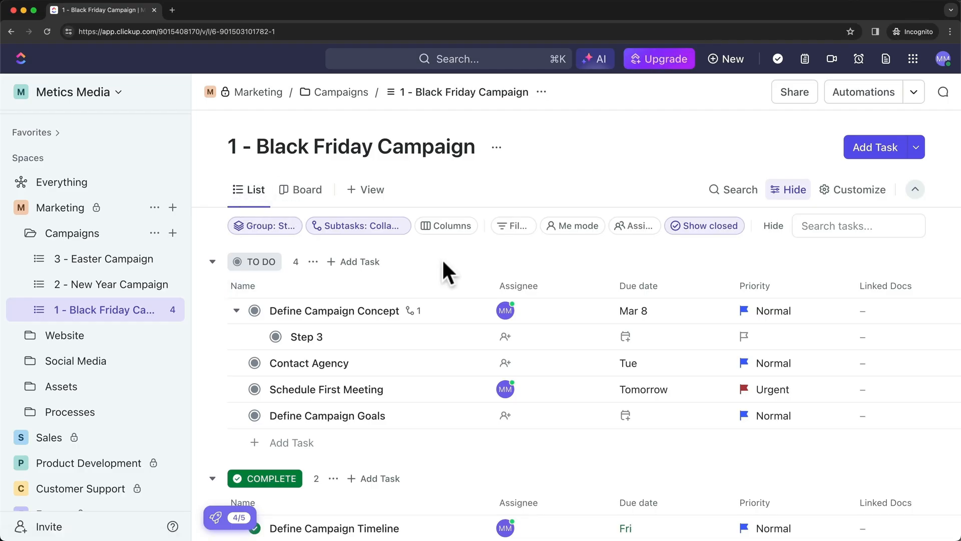
{"action": "scroll", "coordinate": [460, 320], "scroll_direction": "down", "scroll_amount": 1}
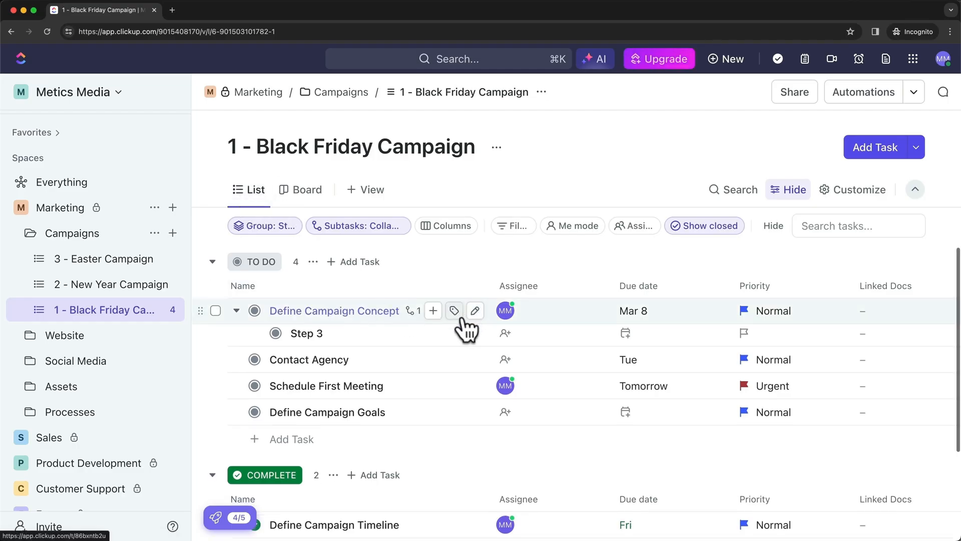
{"action": "scroll", "coordinate": [400, 368], "scroll_direction": "up", "scroll_amount": 1}
{"action": "scroll", "coordinate": [243, 302], "scroll_direction": "up", "scroll_amount": 1}
{"action": "scroll", "coordinate": [369, 429], "scroll_direction": "down", "scroll_amount": 4}
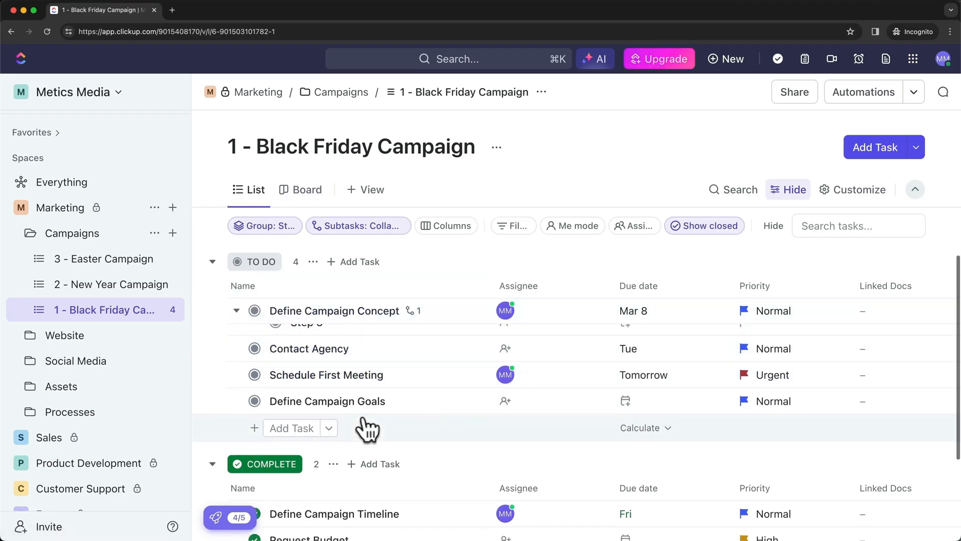
{"action": "scroll", "coordinate": [369, 396], "scroll_direction": "up", "scroll_amount": 3}
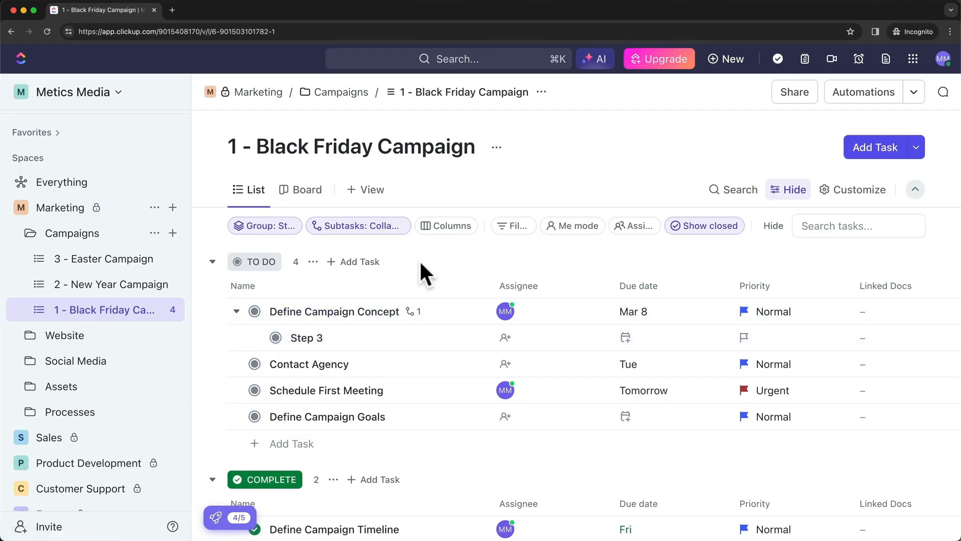
Switch the Black Friday Campaign list to Board view
{"action": "left_click", "coordinate": [307, 193]}
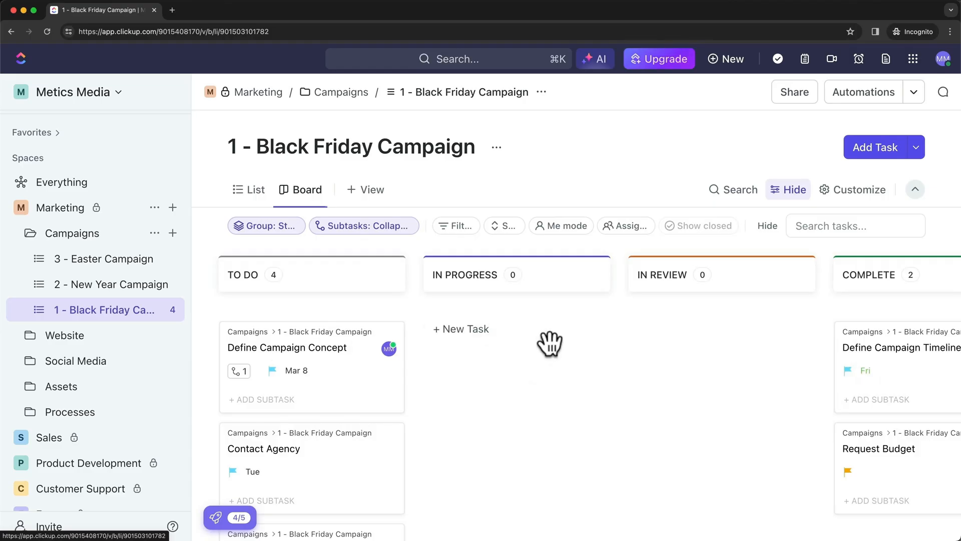
{"action": "scroll", "coordinate": [550, 343], "scroll_direction": "right", "scroll_amount": 5}
{"action": "scroll", "coordinate": [549, 343], "scroll_direction": "left", "scroll_amount": 3}
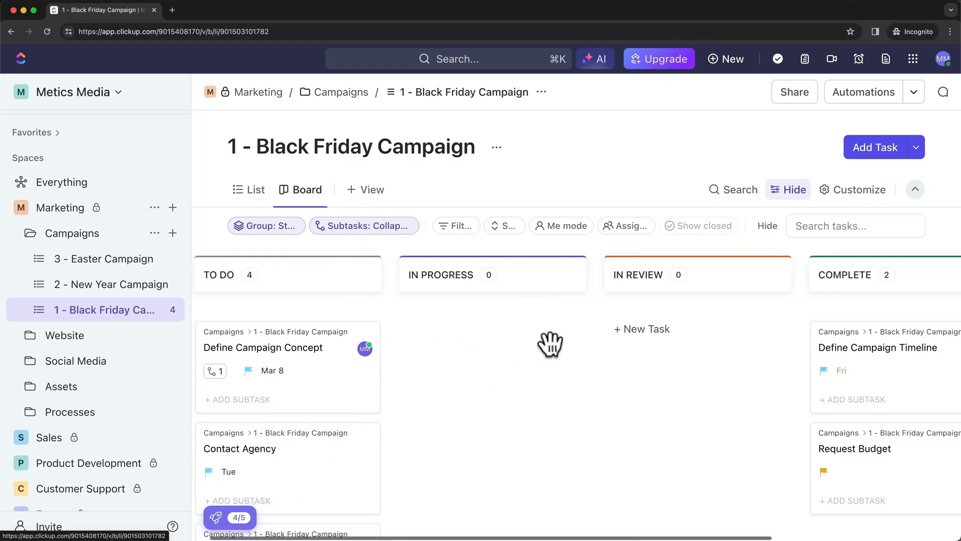
{"action": "scroll", "coordinate": [549, 344], "scroll_direction": "left", "scroll_amount": 1}
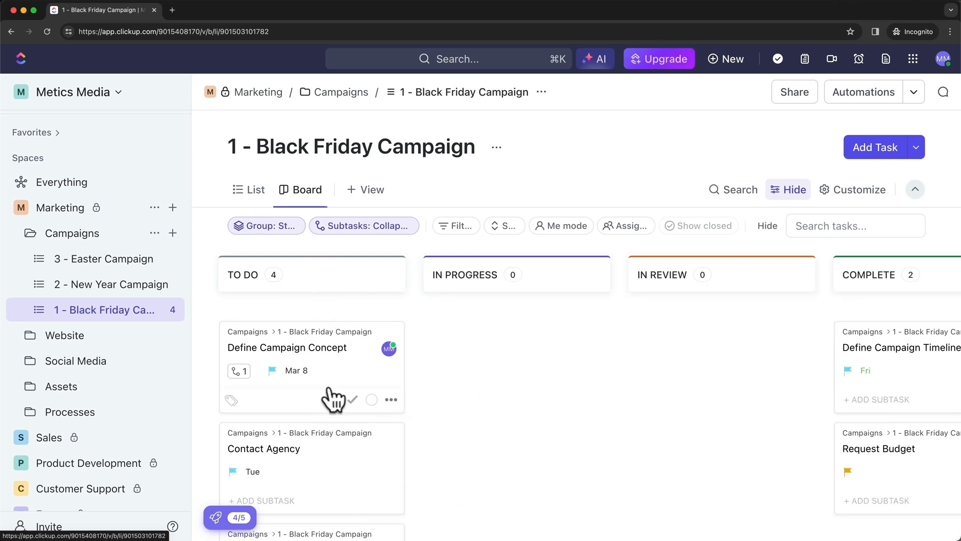
{"action": "scroll", "coordinate": [458, 260], "scroll_direction": "right", "scroll_amount": 3}
{"action": "scroll", "coordinate": [476, 351], "scroll_direction": "right", "scroll_amount": 3}
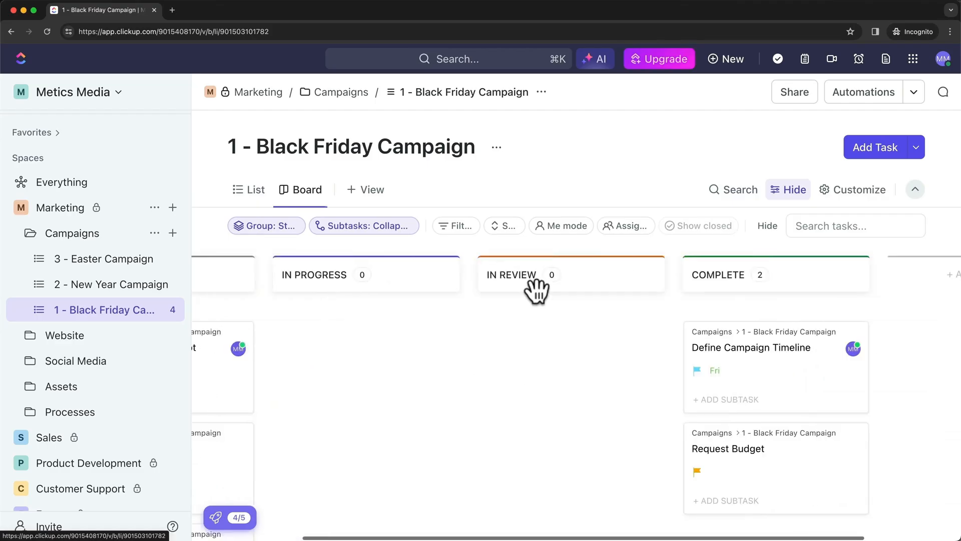
{"action": "scroll", "coordinate": [575, 350], "scroll_direction": "right", "scroll_amount": 2}
{"action": "scroll", "coordinate": [550, 401], "scroll_direction": "left", "scroll_amount": 5}
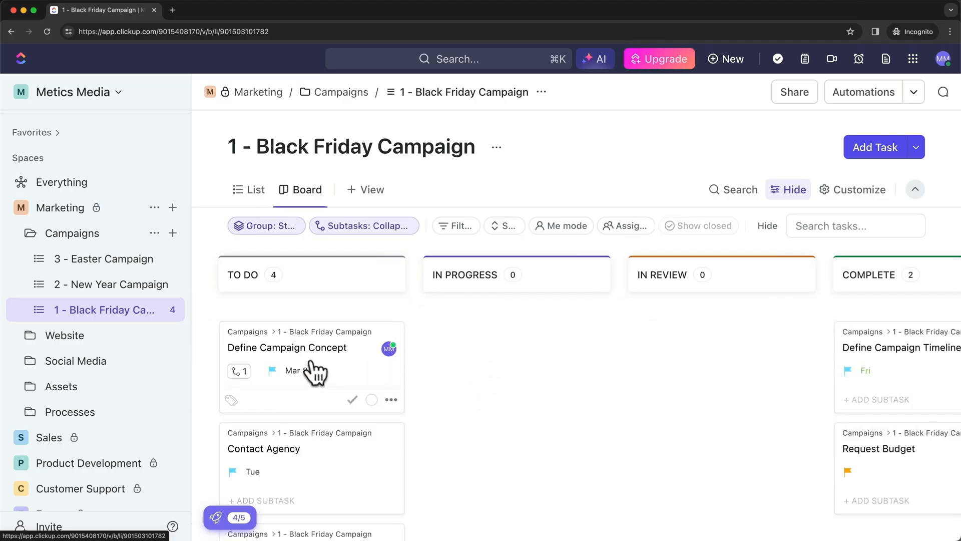
Drag the Define Campaign Concept card through IN PROGRESS into the IN REVIEW column
{"action": "left_click_drag", "start_coordinate": [317, 370], "coordinate": [522, 343]}
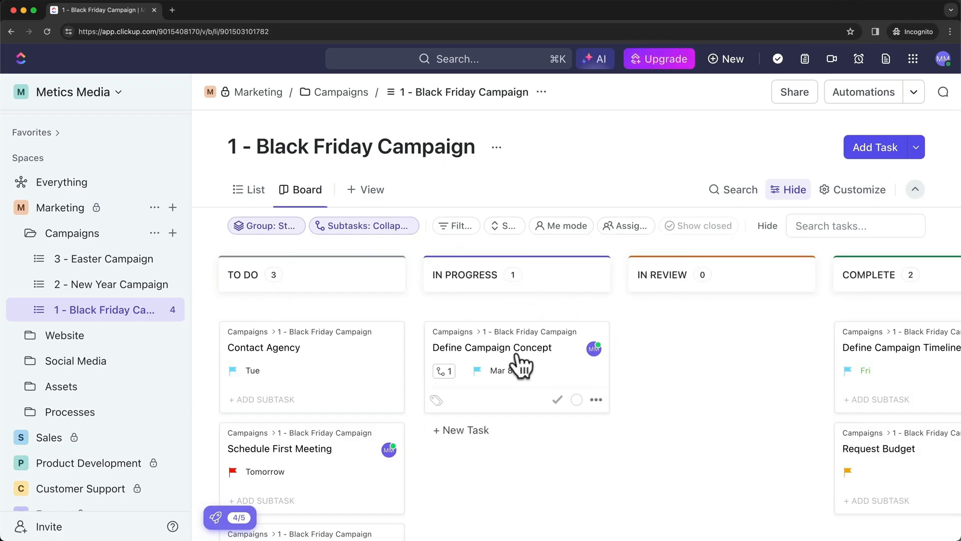
{"action": "left_click_drag", "start_coordinate": [534, 355], "coordinate": [710, 341]}
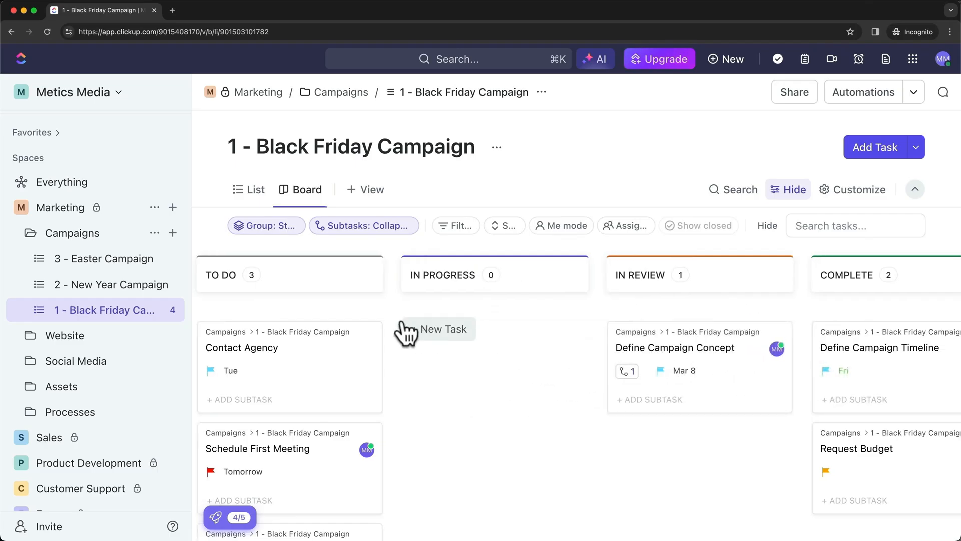
{"action": "scroll", "coordinate": [376, 343], "scroll_direction": "left", "scroll_amount": 2}
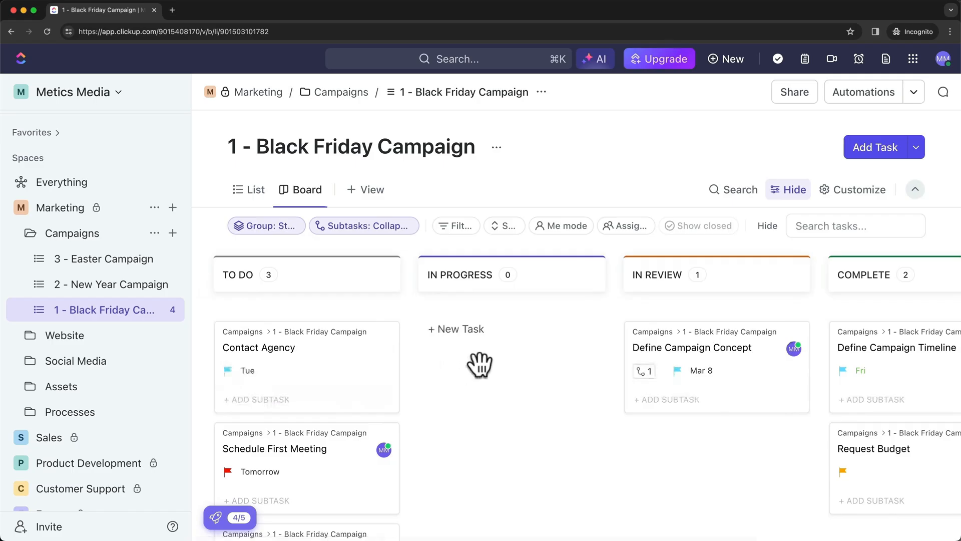
{"action": "scroll", "coordinate": [480, 361], "scroll_direction": "down", "scroll_amount": 1}
{"action": "scroll", "coordinate": [481, 361], "scroll_direction": "up", "scroll_amount": 1}
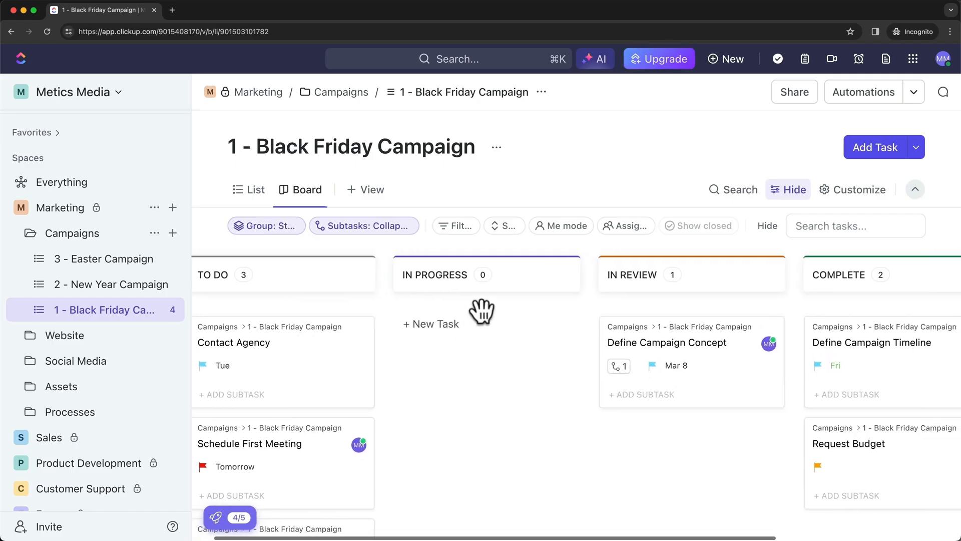
{"action": "scroll", "coordinate": [481, 300], "scroll_direction": "right", "scroll_amount": 3}
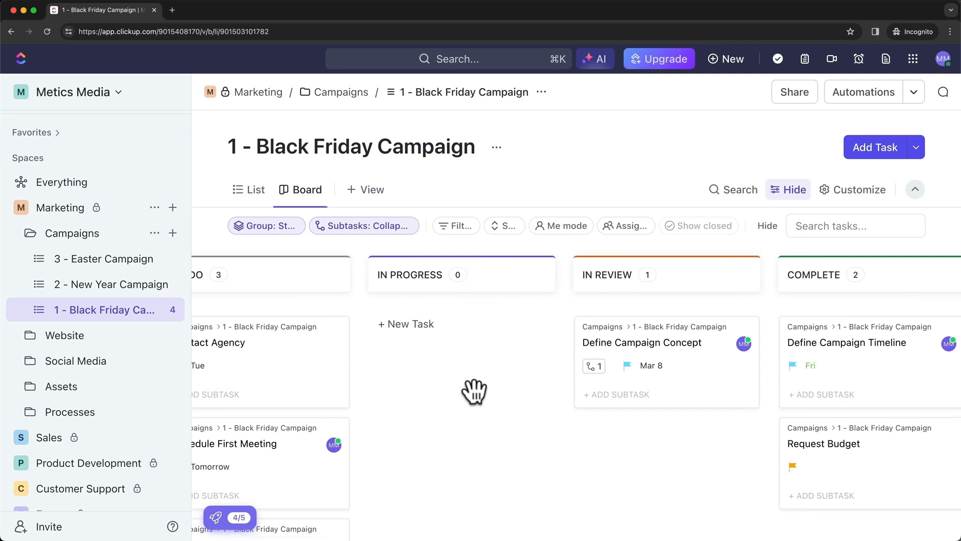
{"action": "scroll", "coordinate": [584, 300], "scroll_direction": "right", "scroll_amount": 5}
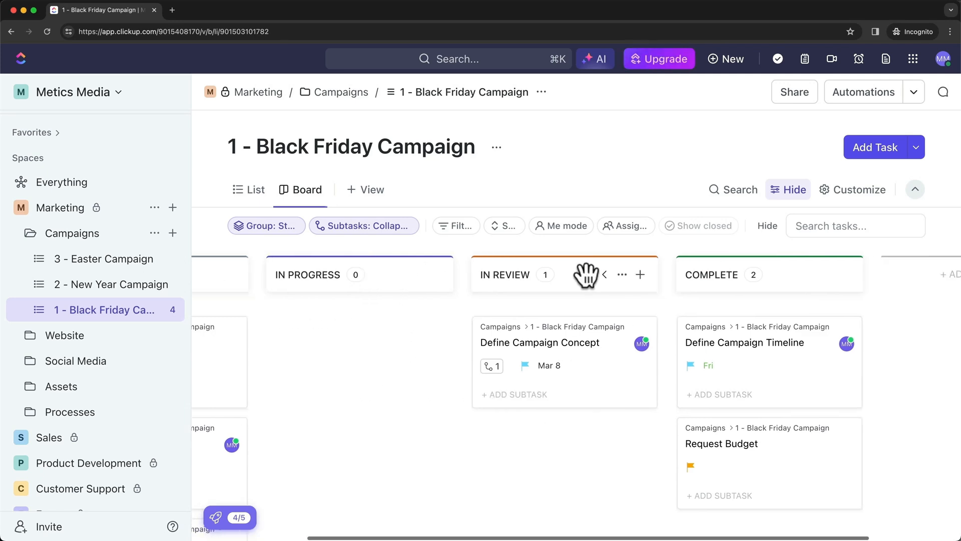
{"action": "scroll", "coordinate": [606, 350], "scroll_direction": "right", "scroll_amount": 5}
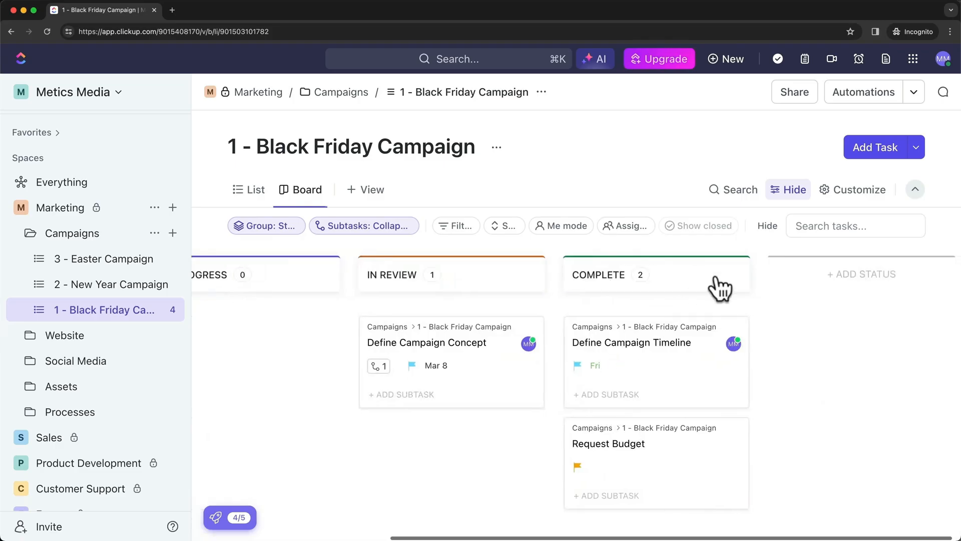
{"action": "scroll", "coordinate": [392, 380], "scroll_direction": "left", "scroll_amount": 6}
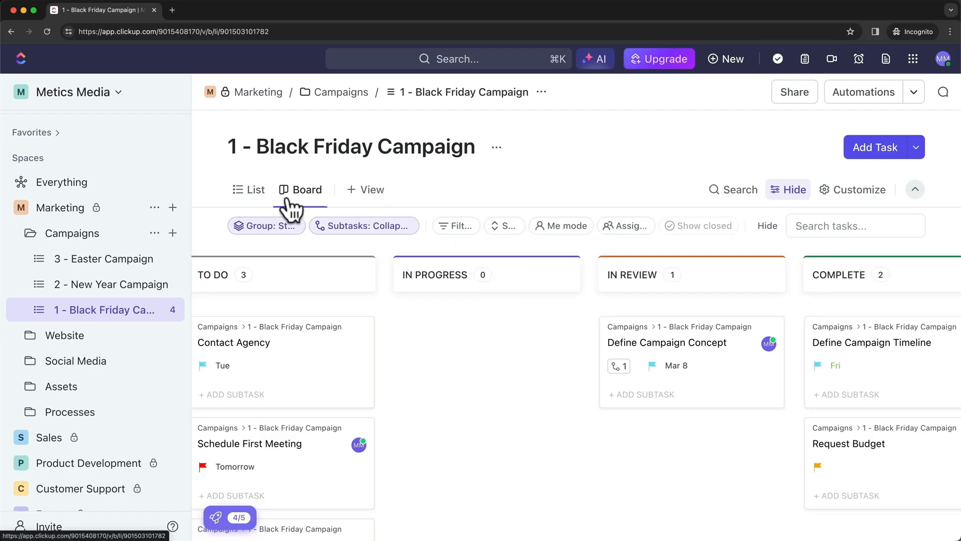
Add a Calendar view to the 1 - Black Friday Campaign list, opening on February 2024
{"action": "left_click", "coordinate": [371, 193]}
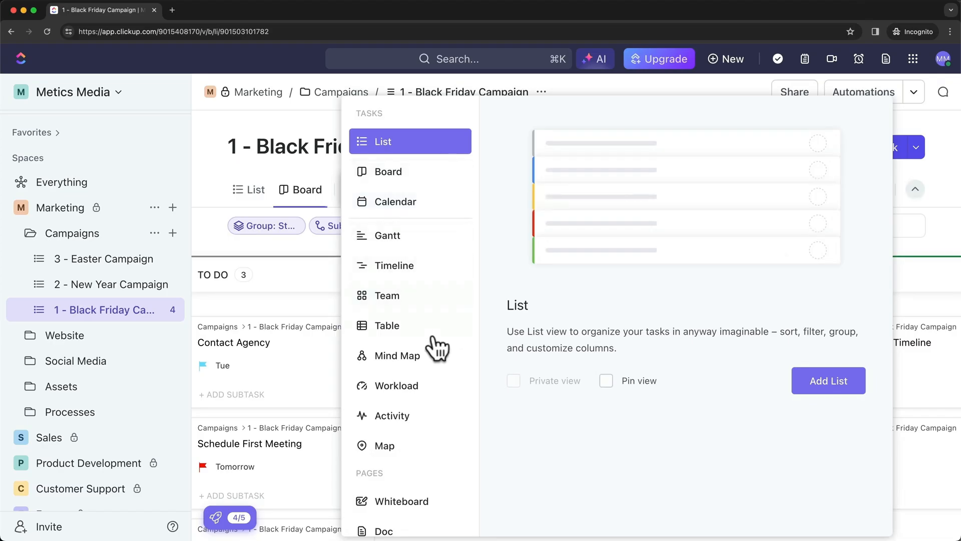
{"action": "left_click", "coordinate": [416, 200]}
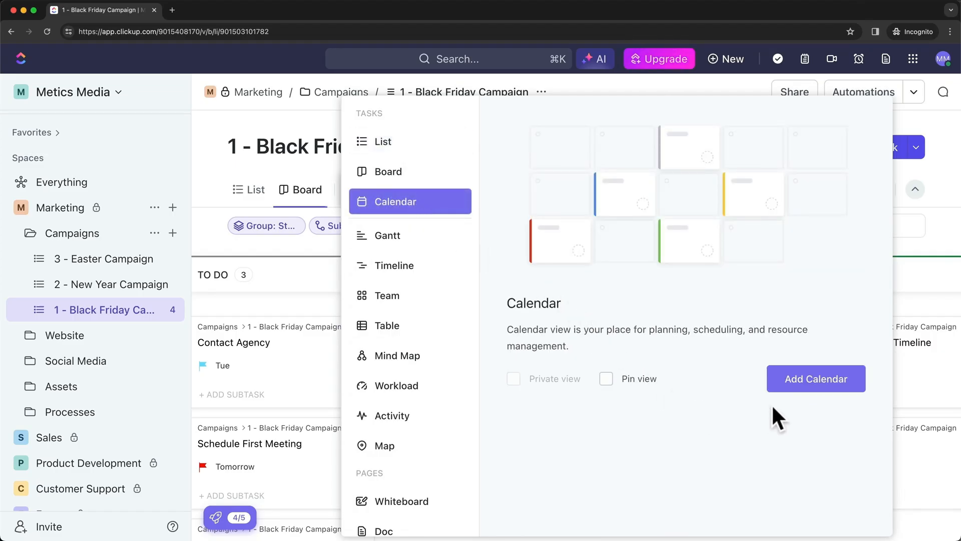
{"action": "left_click", "coordinate": [816, 378]}
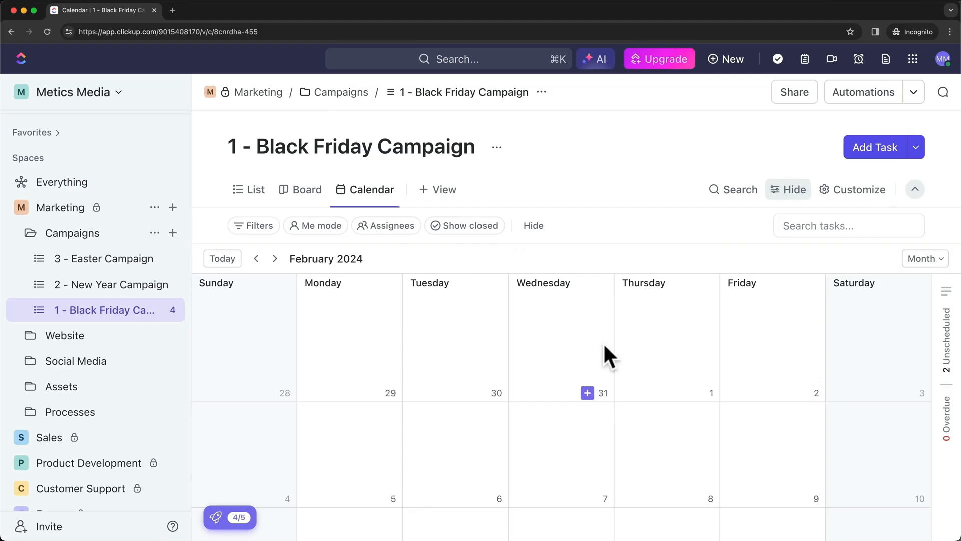
Advance the calendar to March 2024, then open and close the Define Campaign Concept task
{"action": "scroll", "coordinate": [603, 341], "scroll_direction": "down", "scroll_amount": 2}
{"action": "scroll", "coordinate": [602, 341], "scroll_direction": "down", "scroll_amount": 4}
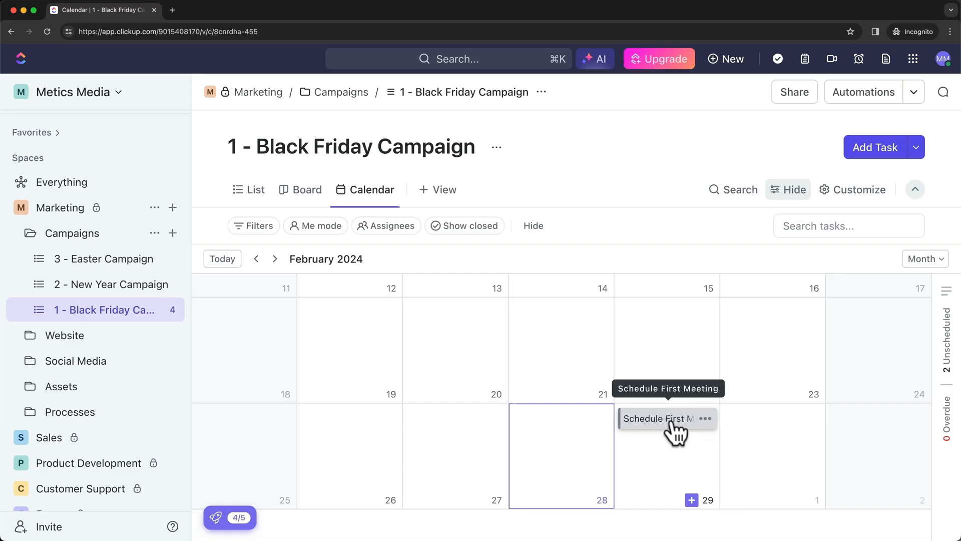
{"action": "left_click", "coordinate": [275, 258]}
{"action": "scroll", "coordinate": [584, 396], "scroll_direction": "down", "scroll_amount": 2}
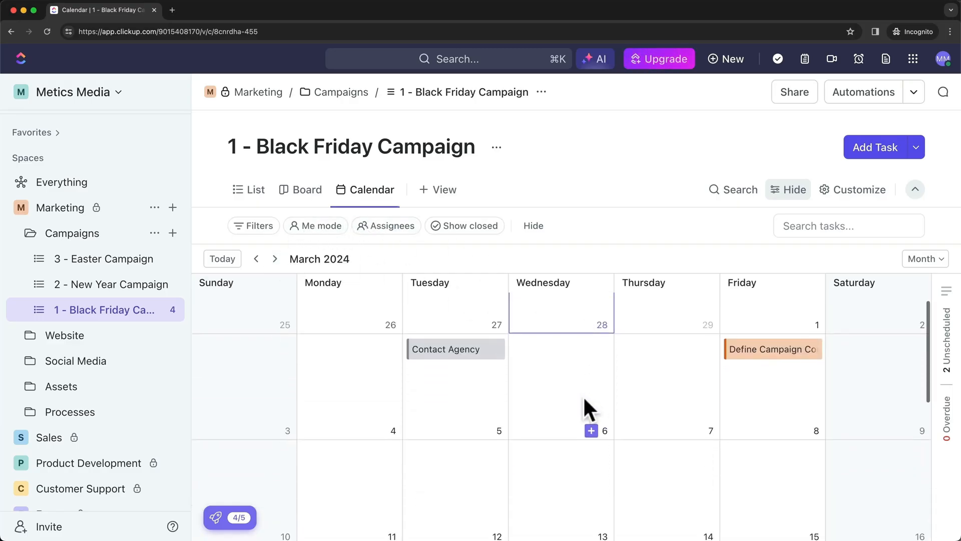
{"action": "scroll", "coordinate": [584, 399], "scroll_direction": "up", "scroll_amount": 2}
{"action": "scroll", "coordinate": [446, 408], "scroll_direction": "up", "scroll_amount": 1}
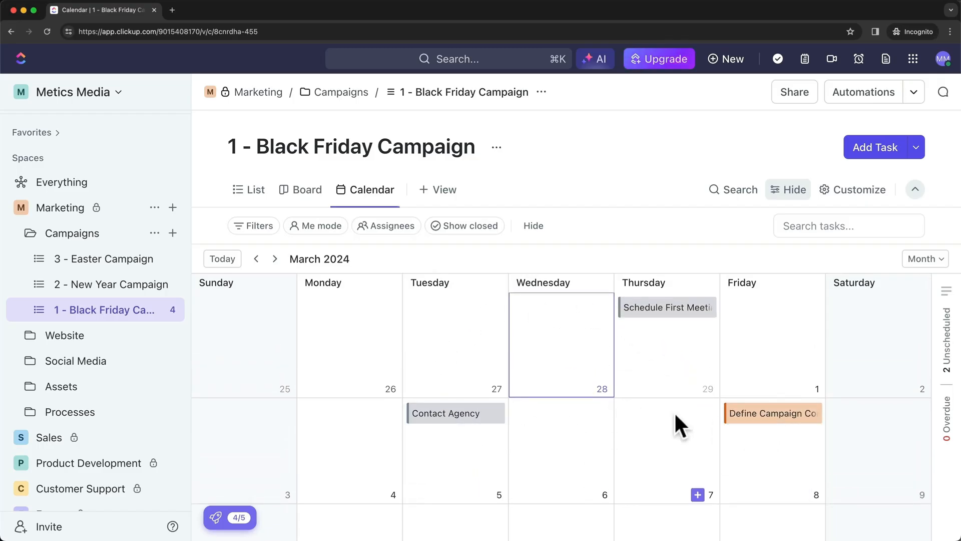
{"action": "left_click", "coordinate": [751, 420]}
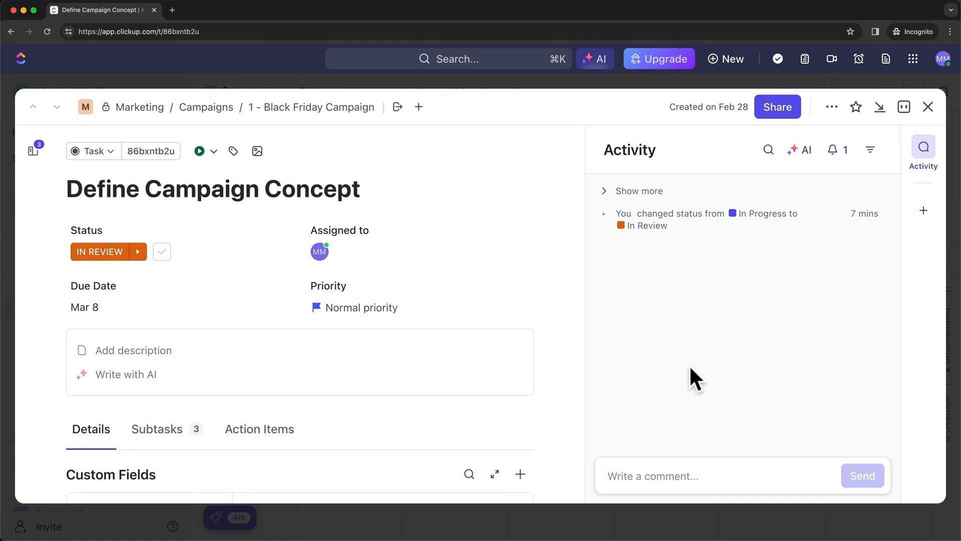
{"action": "left_click", "coordinate": [927, 114]}
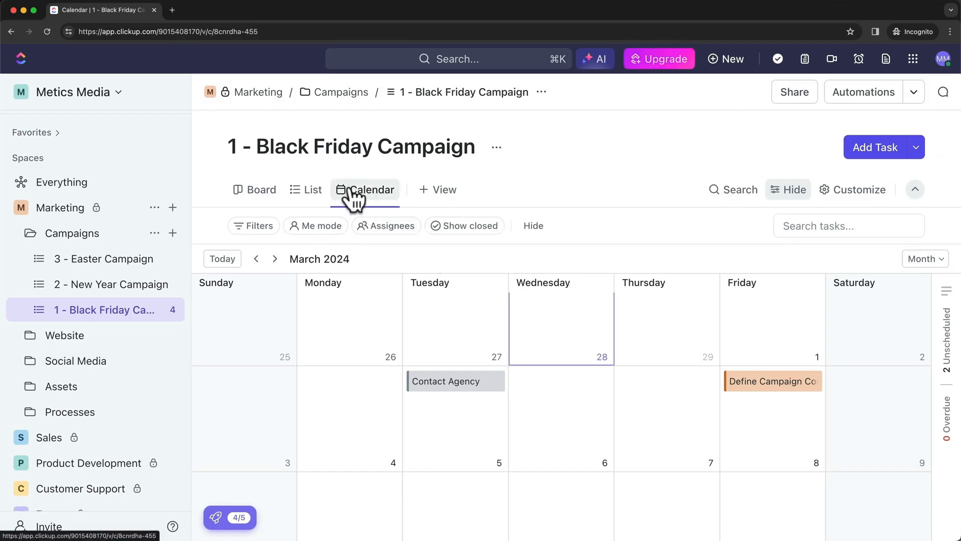
Return to List view, hide and re-show the filter row, and bring up the Group options
{"action": "left_click", "coordinate": [313, 195]}
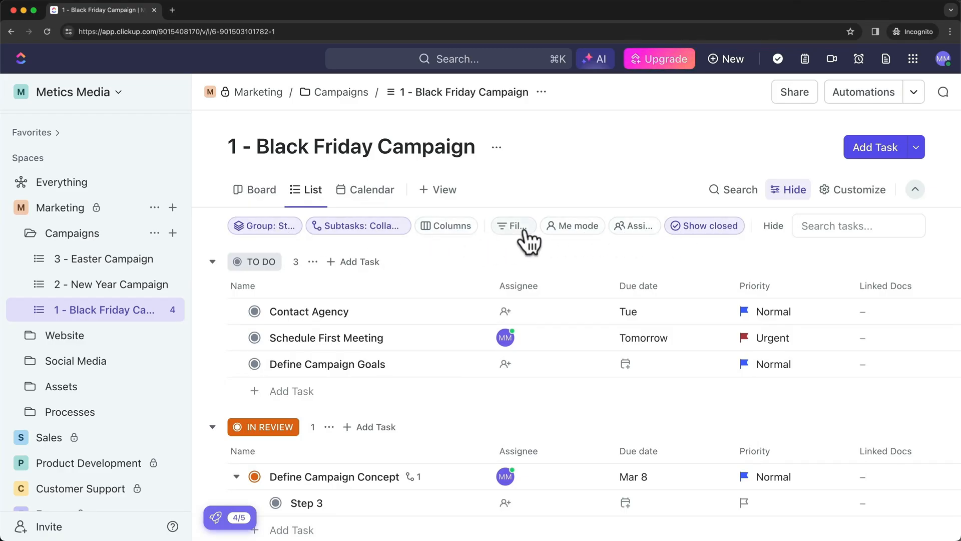
{"action": "left_click", "coordinate": [787, 192]}
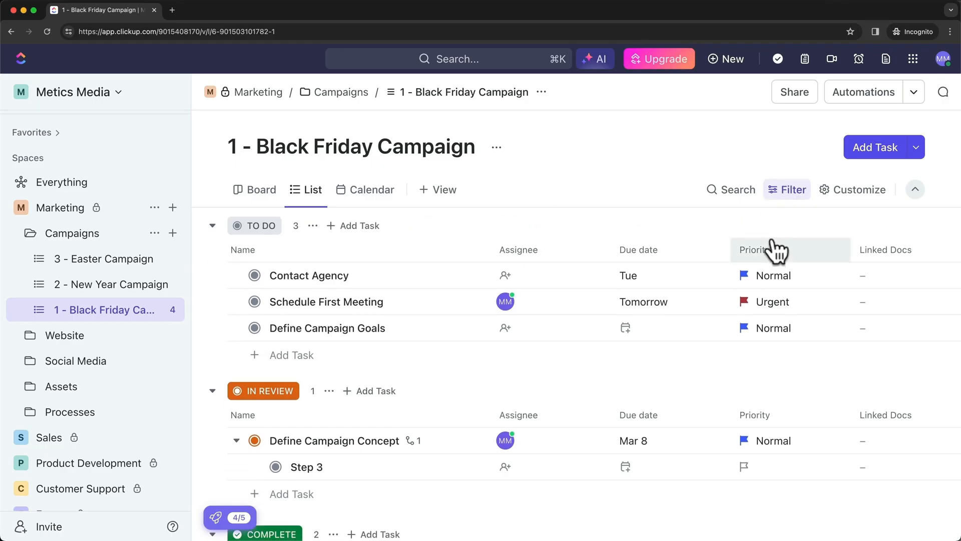
{"action": "left_click", "coordinate": [793, 201]}
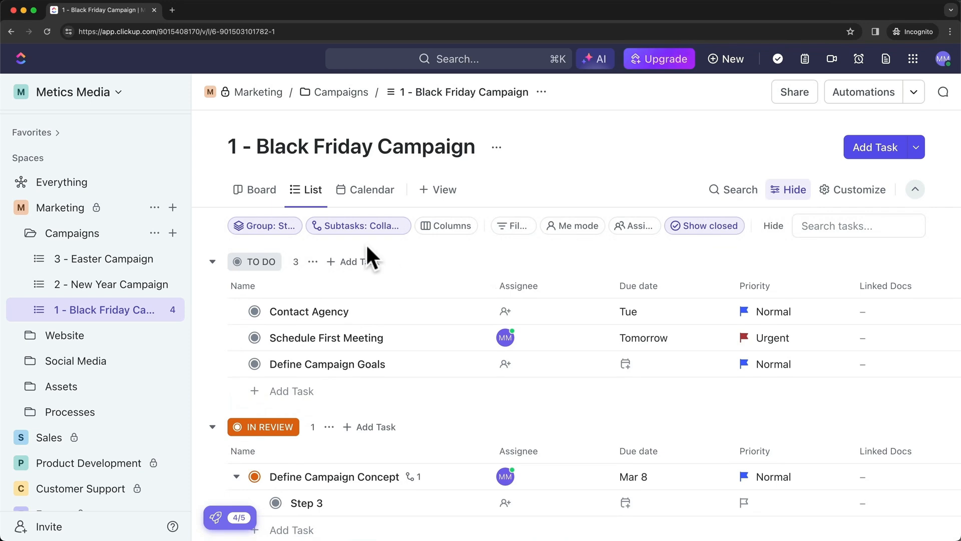
{"action": "left_click", "coordinate": [271, 228]}
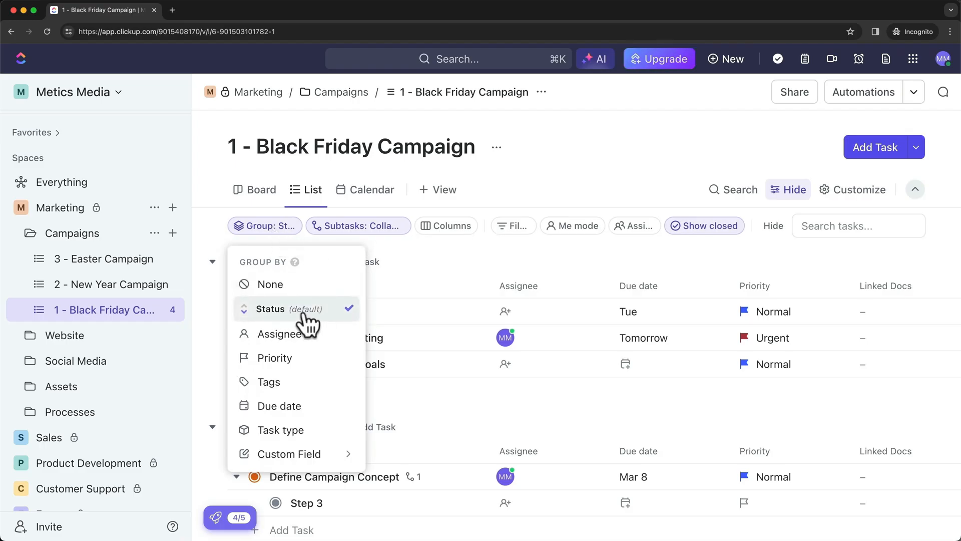
Group the Black Friday tasks by Priority, giving Urgent, High and Normal groups
{"action": "left_click", "coordinate": [429, 249]}
{"action": "scroll", "coordinate": [404, 311], "scroll_direction": "down", "scroll_amount": 1}
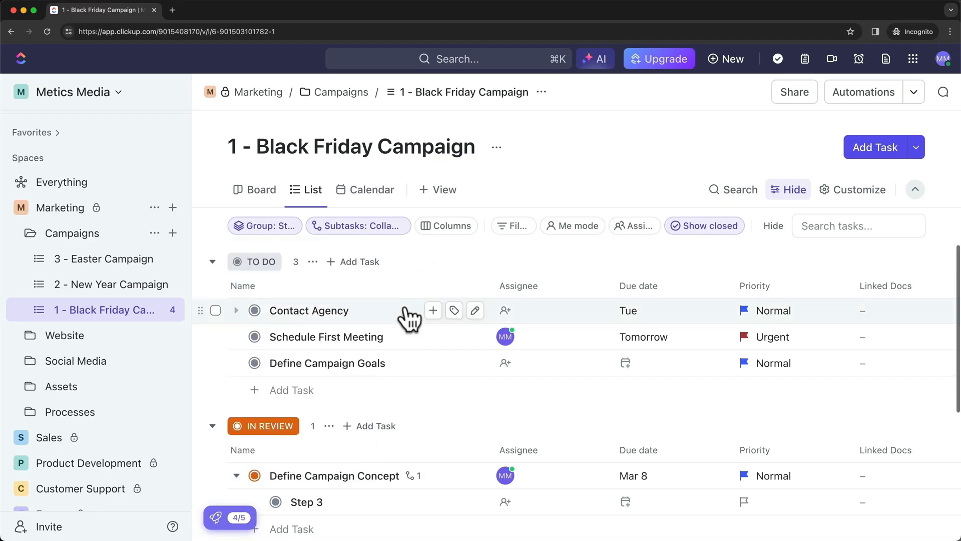
{"action": "scroll", "coordinate": [395, 317], "scroll_direction": "up", "scroll_amount": 1}
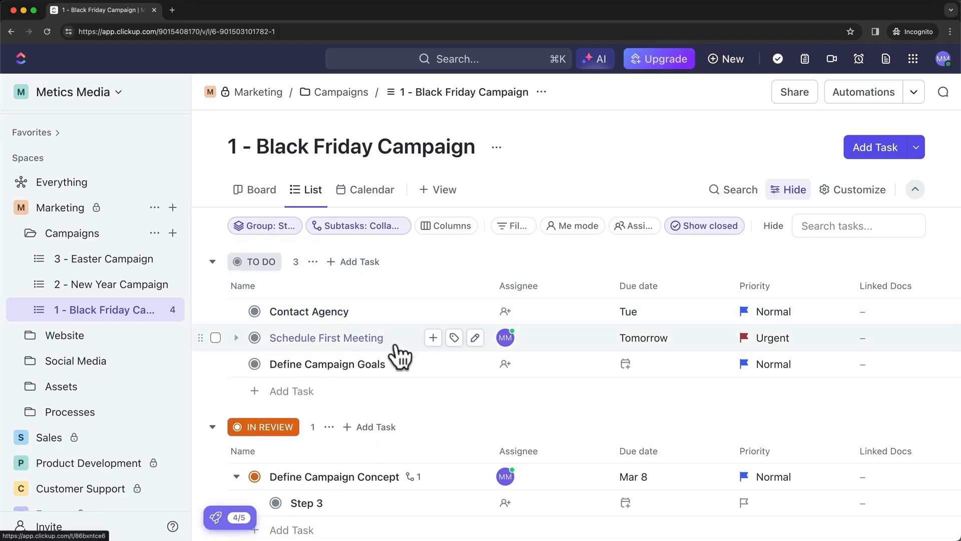
{"action": "scroll", "coordinate": [391, 371], "scroll_direction": "down", "scroll_amount": 3}
{"action": "scroll", "coordinate": [388, 418], "scroll_direction": "down", "scroll_amount": 3}
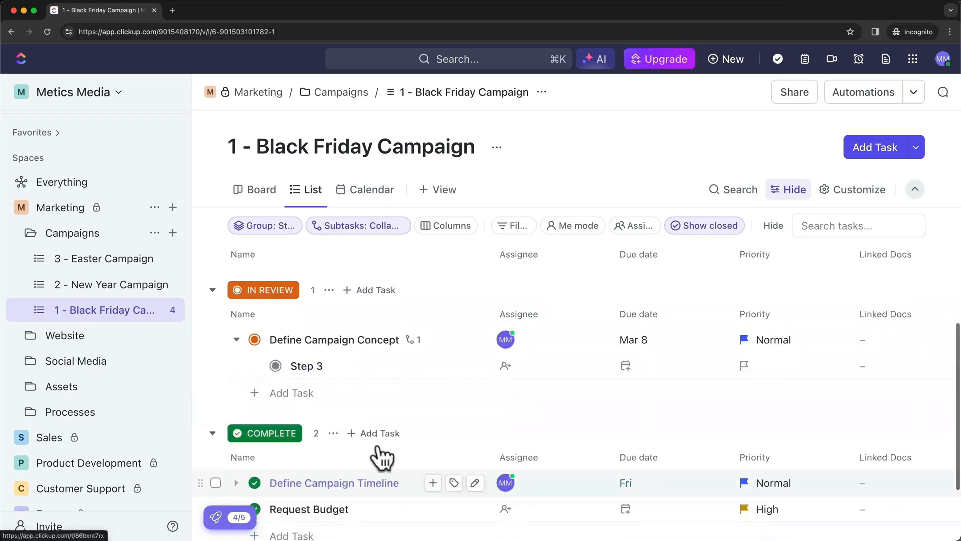
{"action": "scroll", "coordinate": [380, 465], "scroll_direction": "up", "scroll_amount": 6}
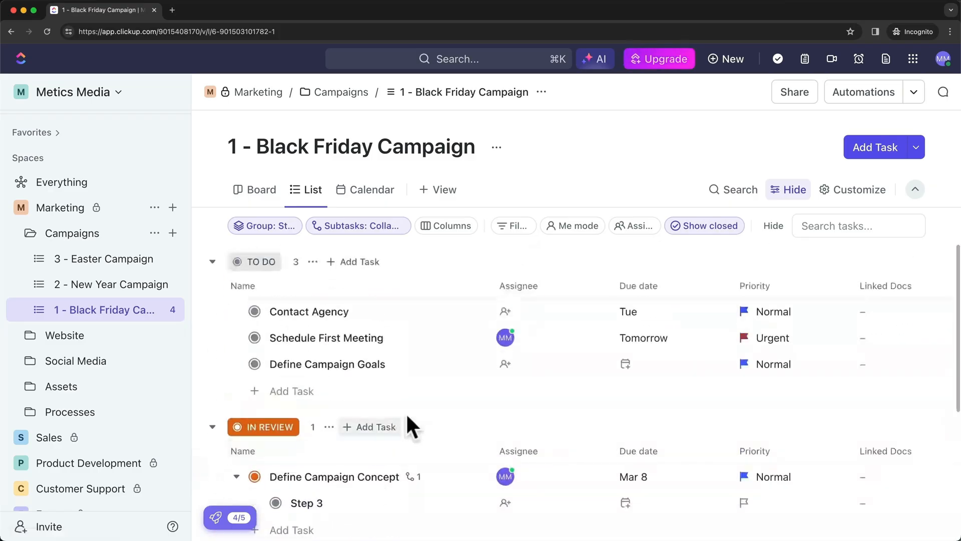
{"action": "left_click", "coordinate": [280, 225]}
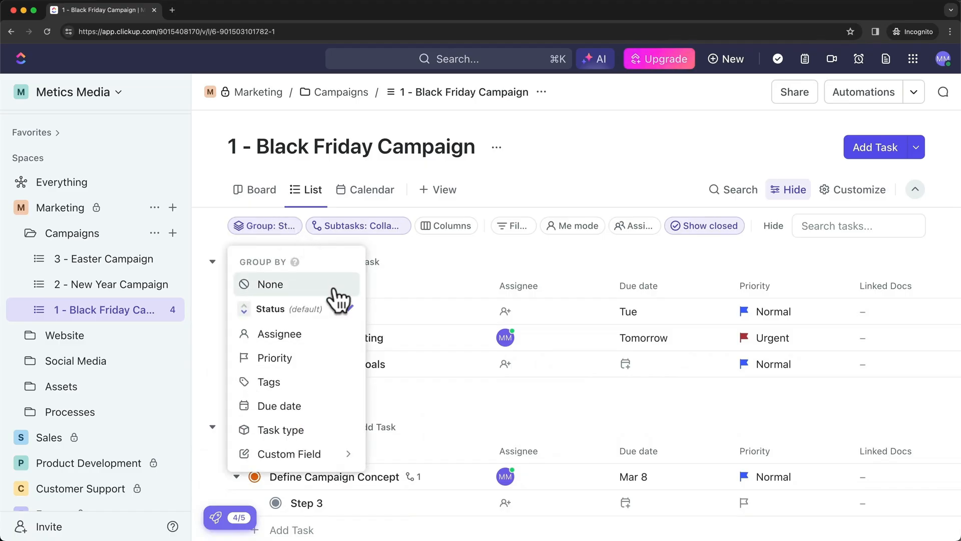
{"action": "left_click", "coordinate": [285, 364]}
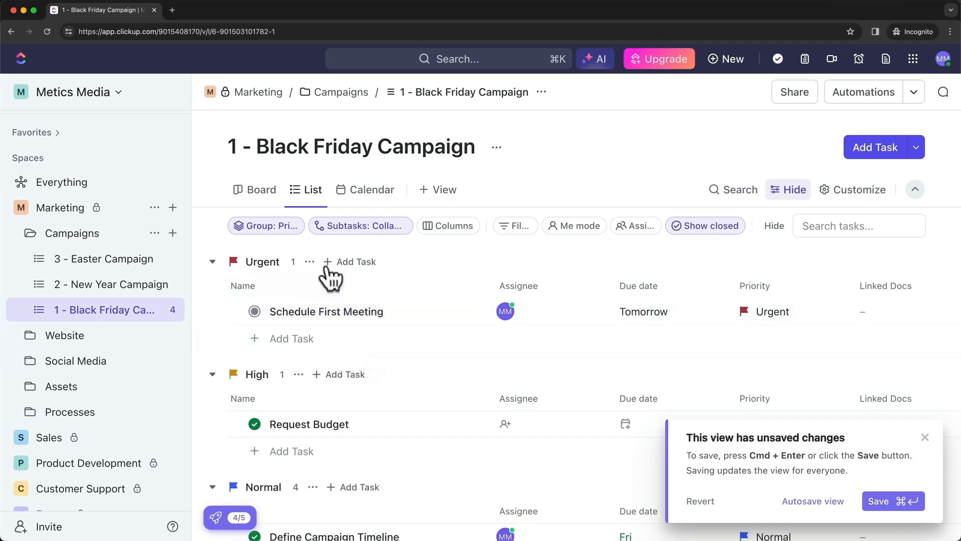
{"action": "scroll", "coordinate": [395, 300], "scroll_direction": "down", "scroll_amount": 2}
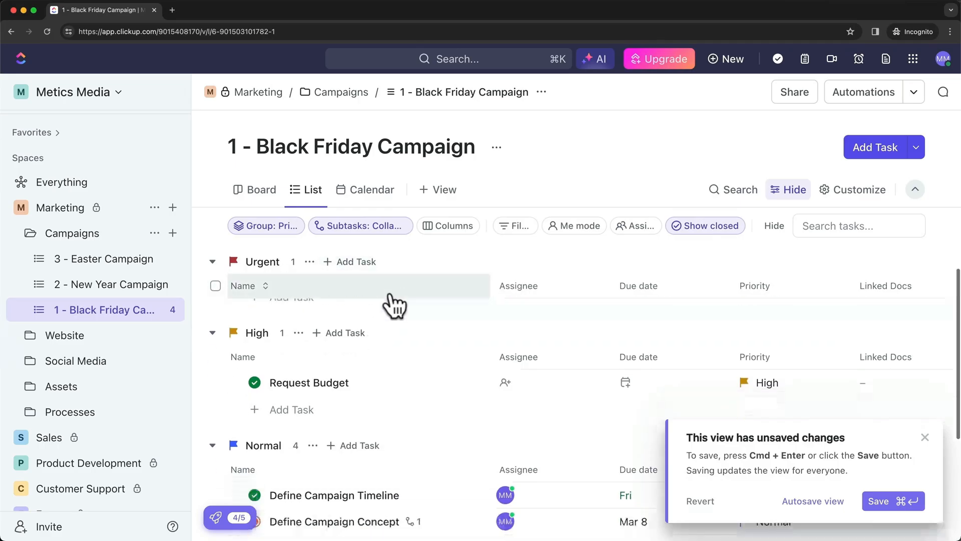
{"action": "scroll", "coordinate": [395, 306], "scroll_direction": "down", "scroll_amount": 3}
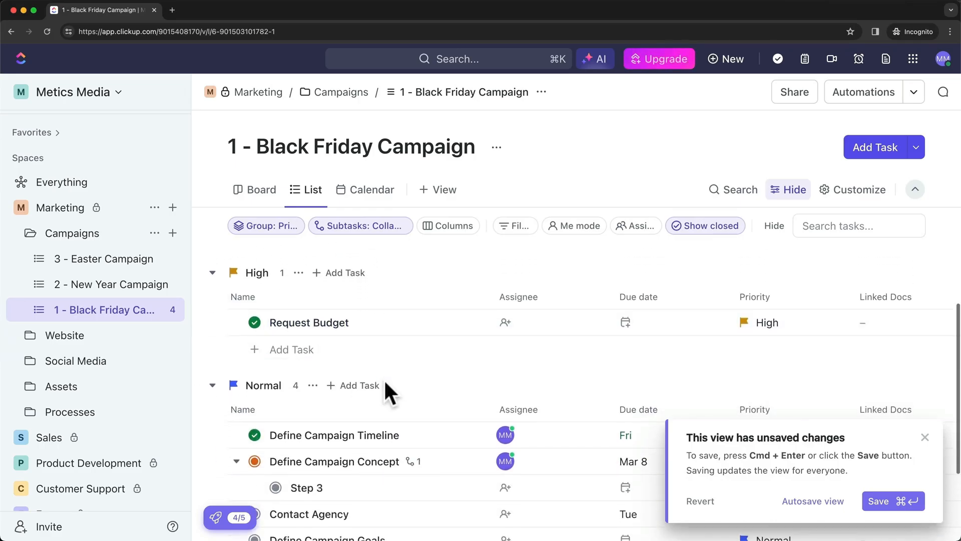
{"action": "scroll", "coordinate": [375, 366], "scroll_direction": "down", "scroll_amount": 5}
{"action": "scroll", "coordinate": [380, 486], "scroll_direction": "up", "scroll_amount": 7}
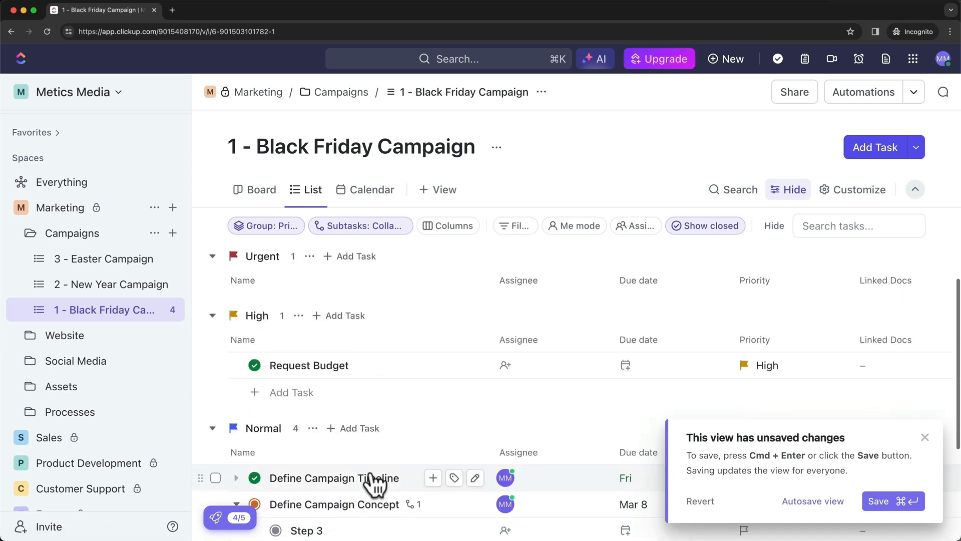
{"action": "scroll", "coordinate": [388, 461], "scroll_direction": "up", "scroll_amount": 3}
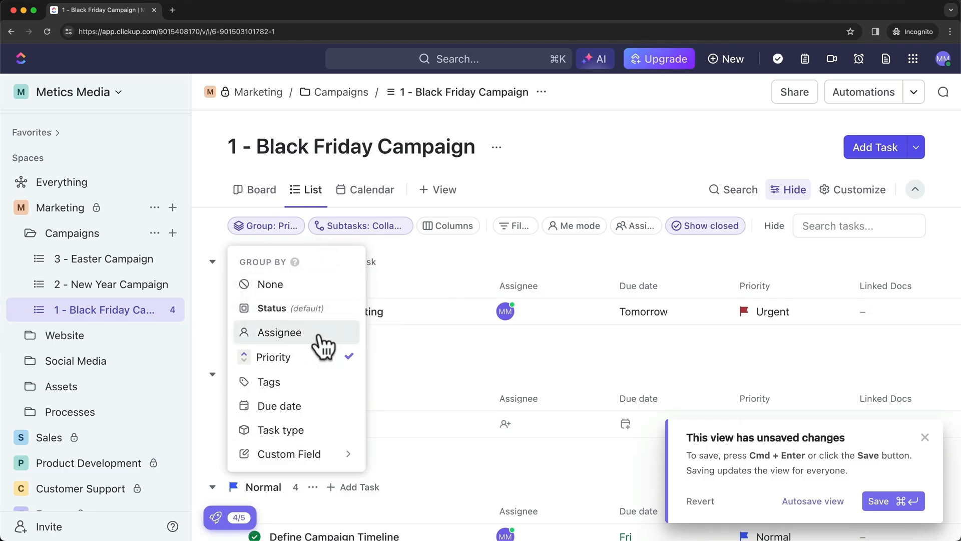
Group the tasks by Assignee
{"action": "left_click", "coordinate": [323, 334]}
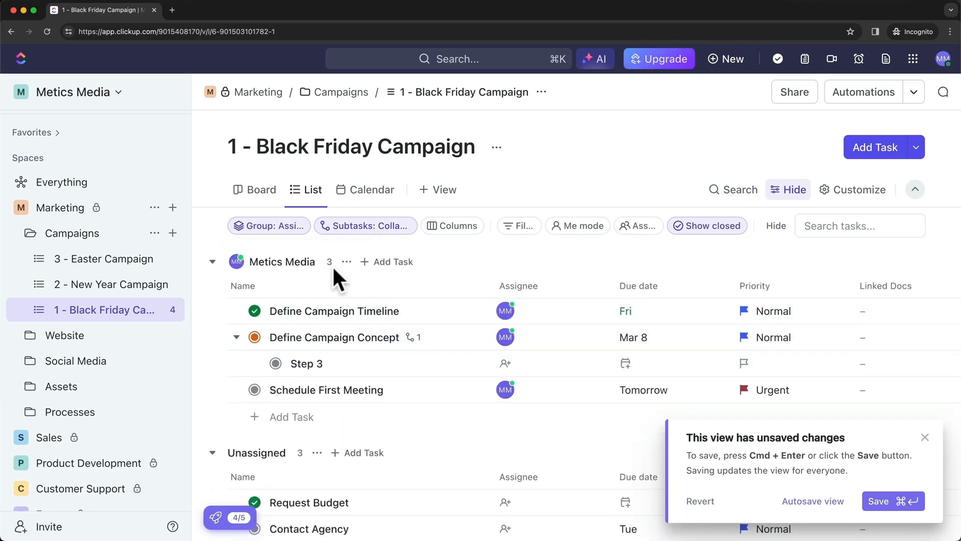
{"action": "scroll", "coordinate": [332, 268], "scroll_direction": "down", "scroll_amount": 1}
{"action": "scroll", "coordinate": [361, 358], "scroll_direction": "up", "scroll_amount": 1}
{"action": "scroll", "coordinate": [354, 376], "scroll_direction": "down", "scroll_amount": 2}
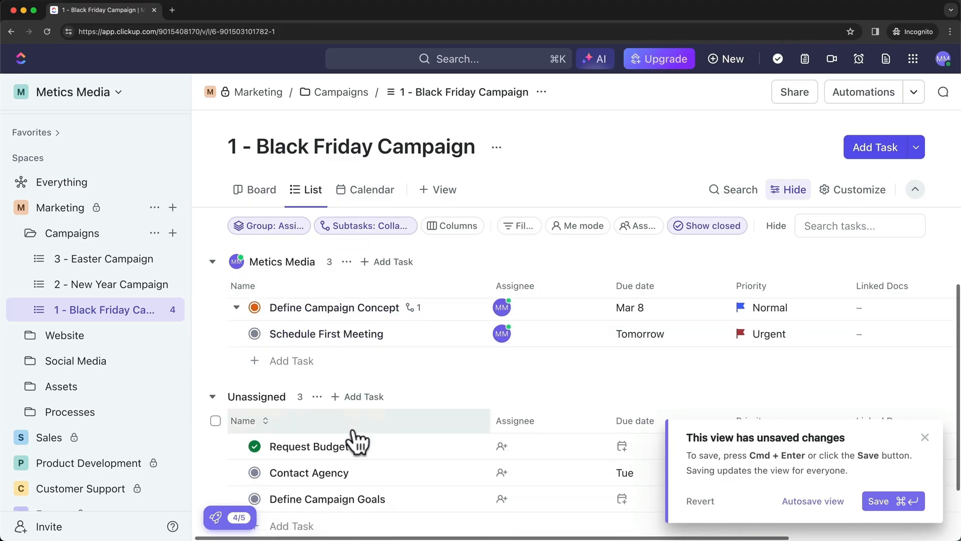
Regroup the tasks by Status, ordered with TO DO first
{"action": "left_click", "coordinate": [288, 224]}
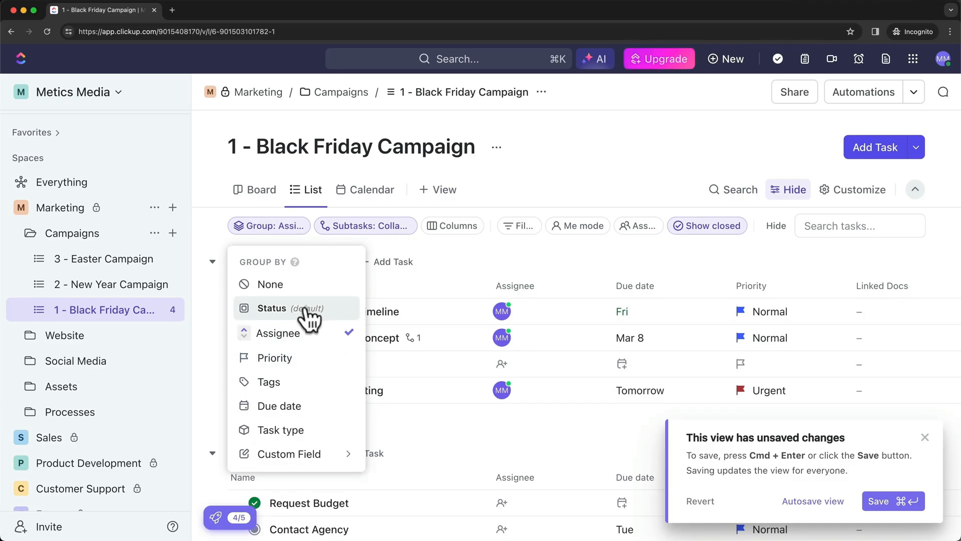
{"action": "left_click", "coordinate": [343, 313]}
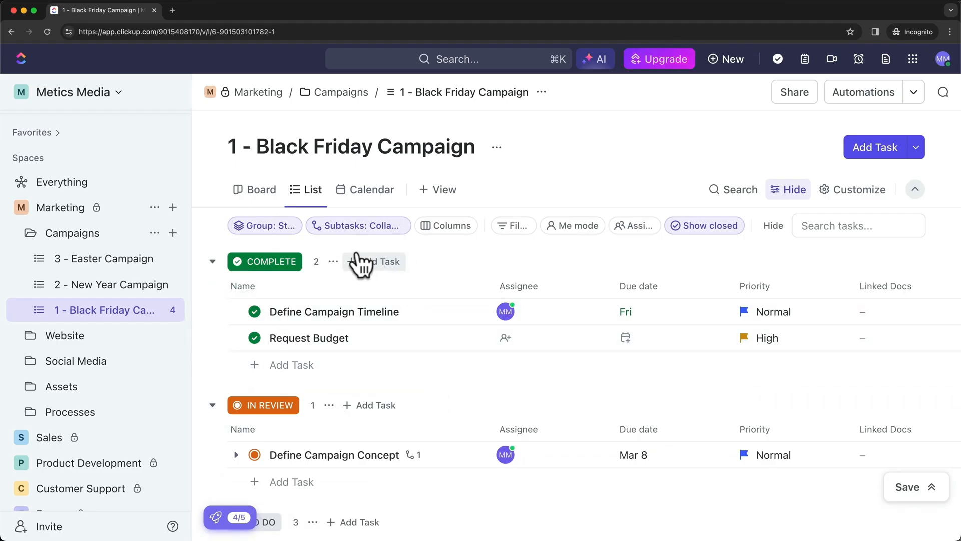
{"action": "left_click", "coordinate": [283, 233]}
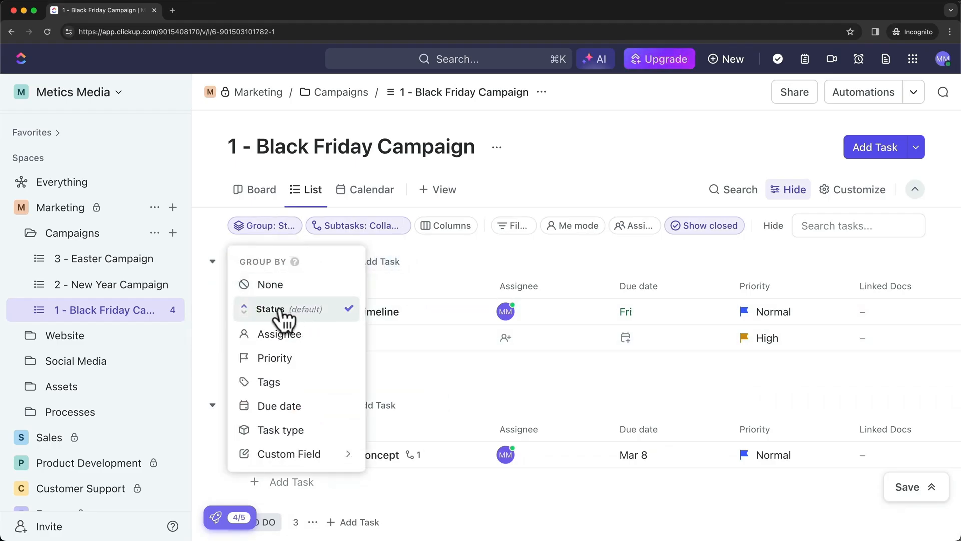
{"action": "left_click", "coordinate": [260, 305]}
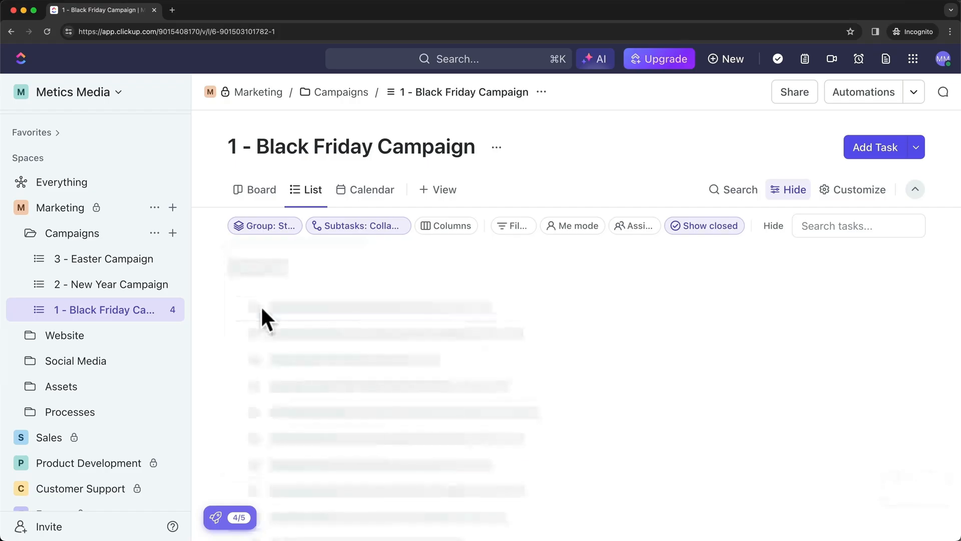
{"action": "scroll", "coordinate": [416, 303], "scroll_direction": "down", "scroll_amount": 5}
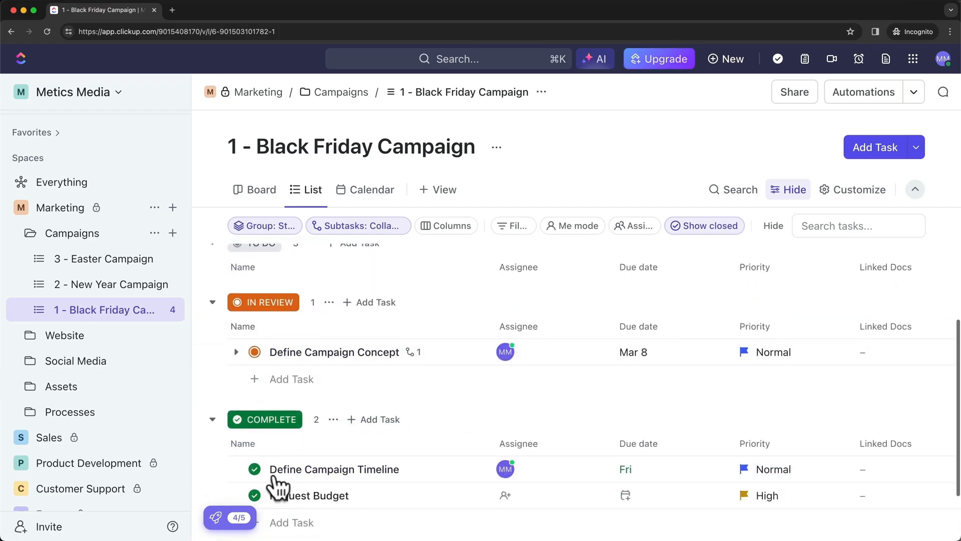
{"action": "scroll", "coordinate": [382, 463], "scroll_direction": "up", "scroll_amount": 5}
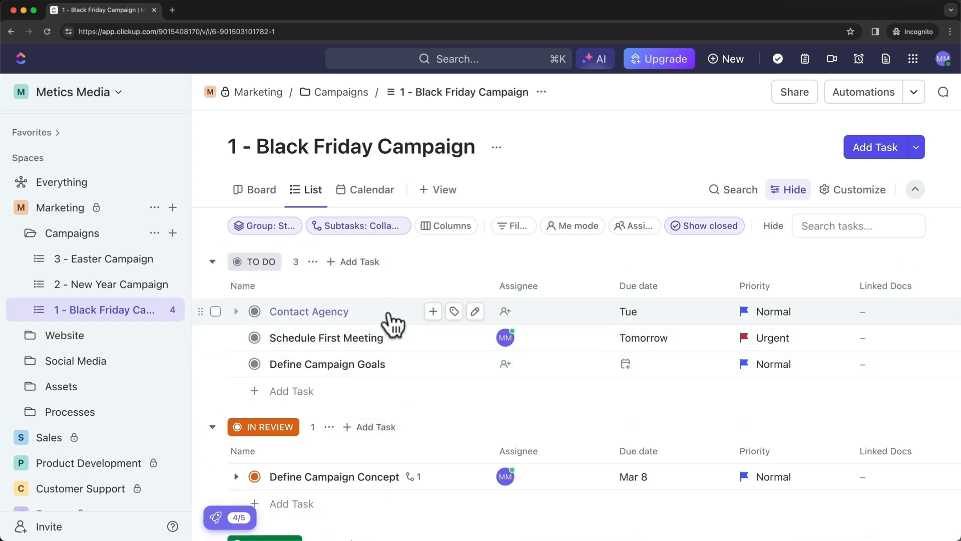
{"action": "left_click", "coordinate": [374, 227]}
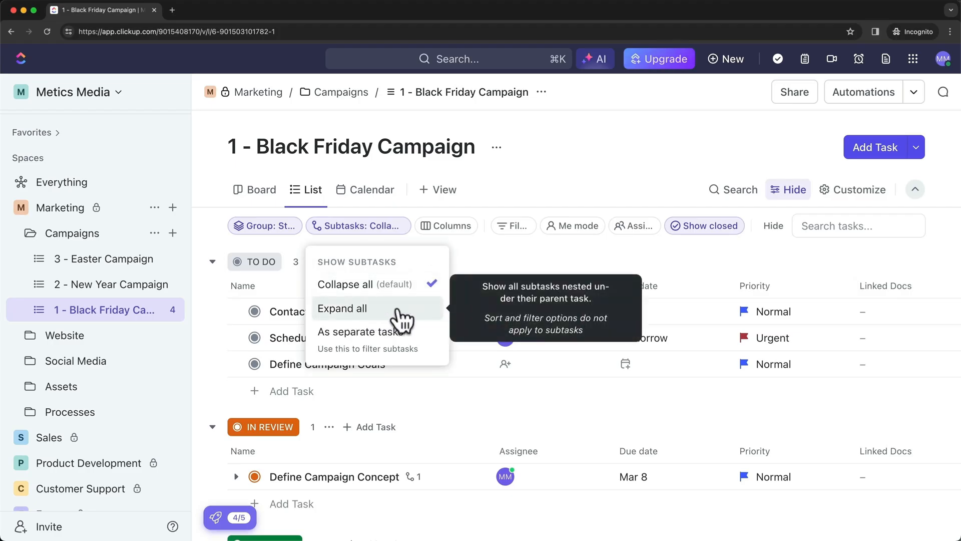
{"action": "left_click", "coordinate": [369, 313]}
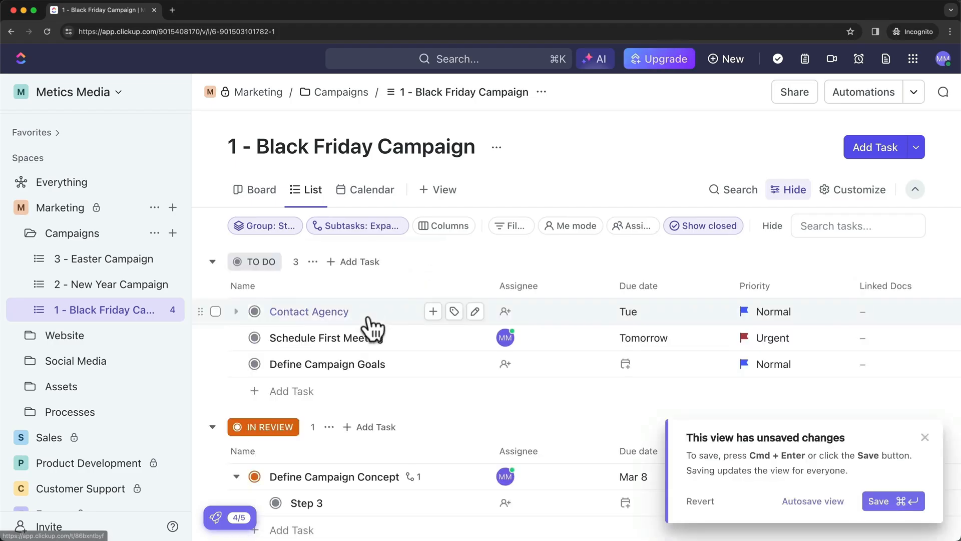
{"action": "scroll", "coordinate": [457, 420], "scroll_direction": "down", "scroll_amount": 2}
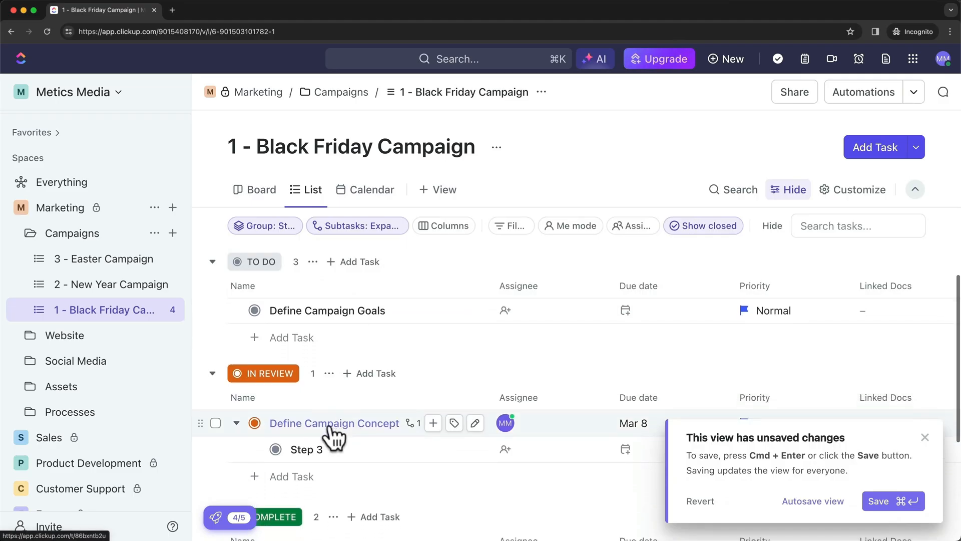
{"action": "scroll", "coordinate": [329, 426], "scroll_direction": "down", "scroll_amount": 1}
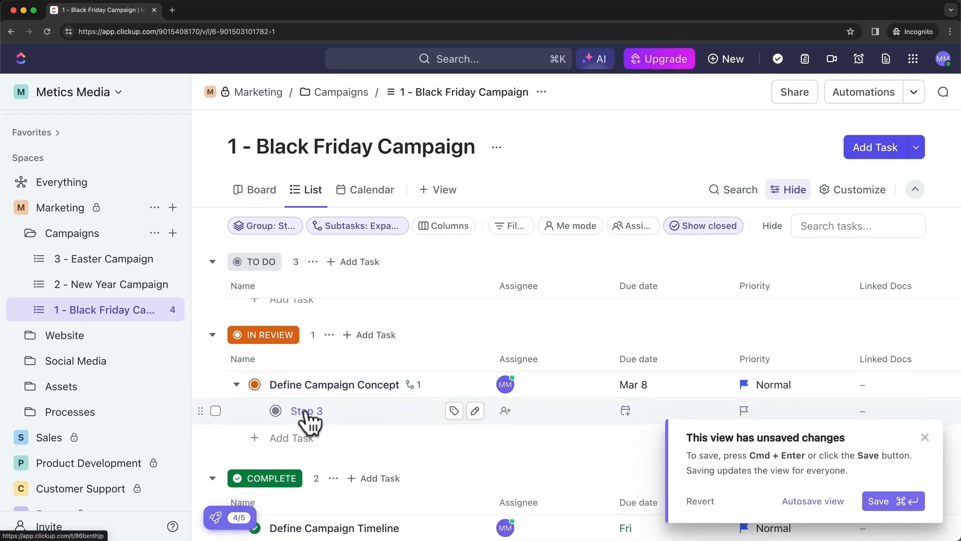
{"action": "scroll", "coordinate": [333, 420], "scroll_direction": "up", "scroll_amount": 2}
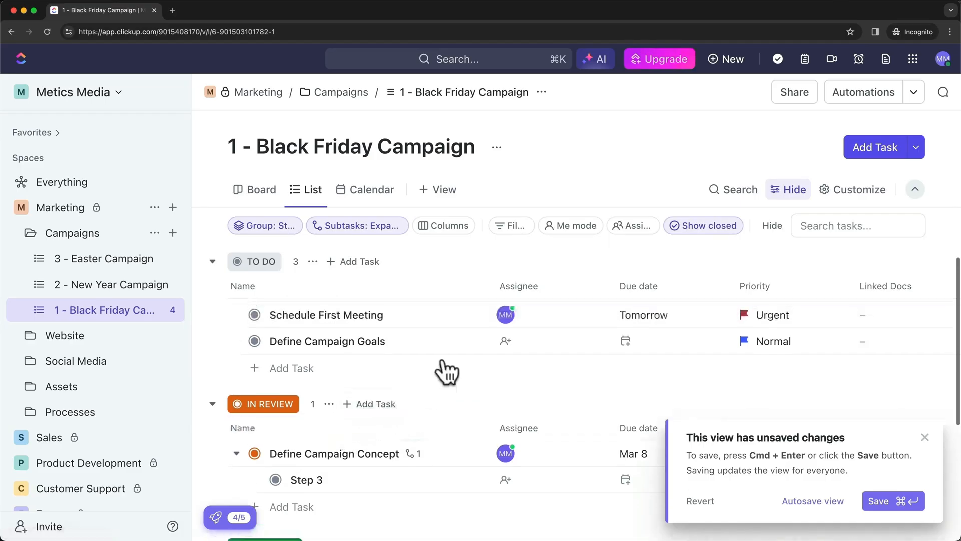
{"action": "scroll", "coordinate": [445, 350], "scroll_direction": "up", "scroll_amount": 1}
{"action": "left_click", "coordinate": [385, 226]}
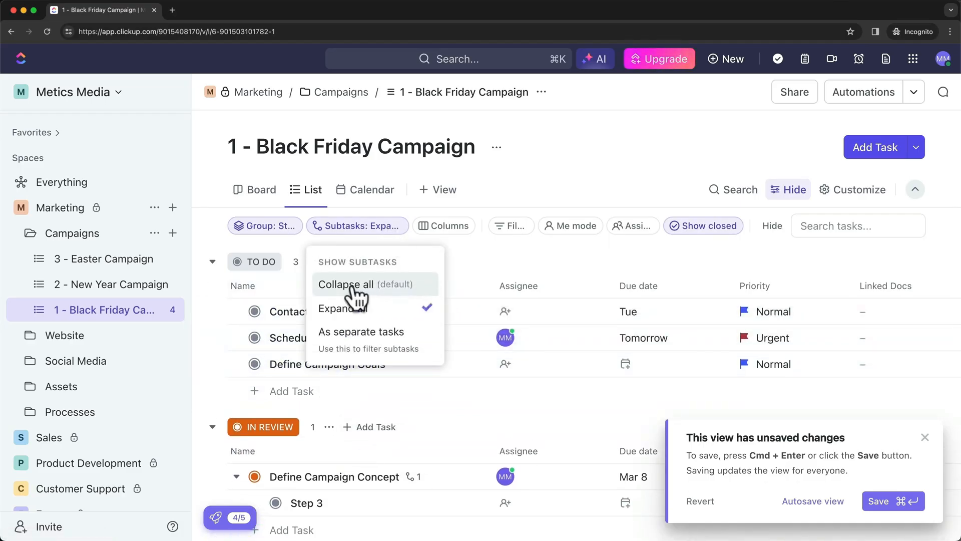
{"action": "left_click", "coordinate": [368, 284]}
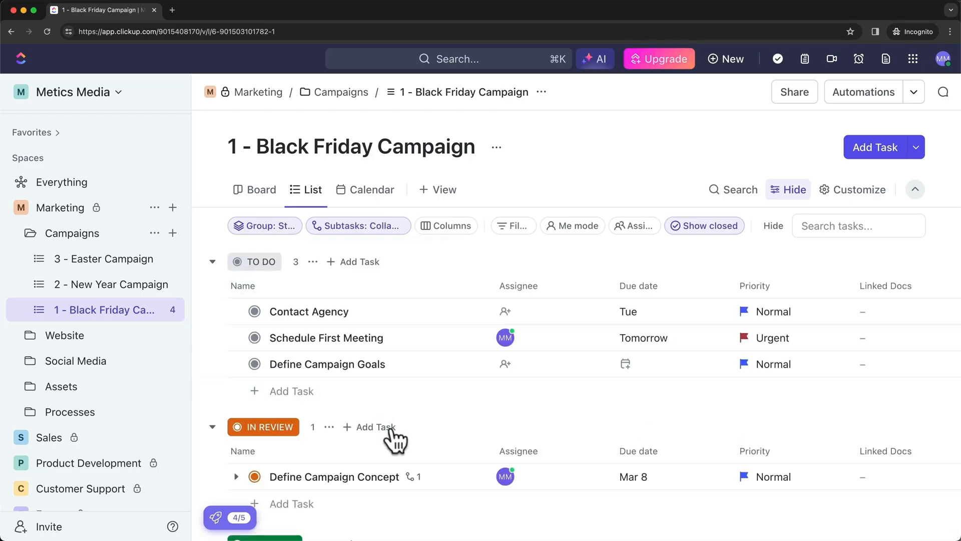
{"action": "scroll", "coordinate": [326, 436], "scroll_direction": "down", "scroll_amount": 2}
{"action": "scroll", "coordinate": [376, 433], "scroll_direction": "up", "scroll_amount": 2}
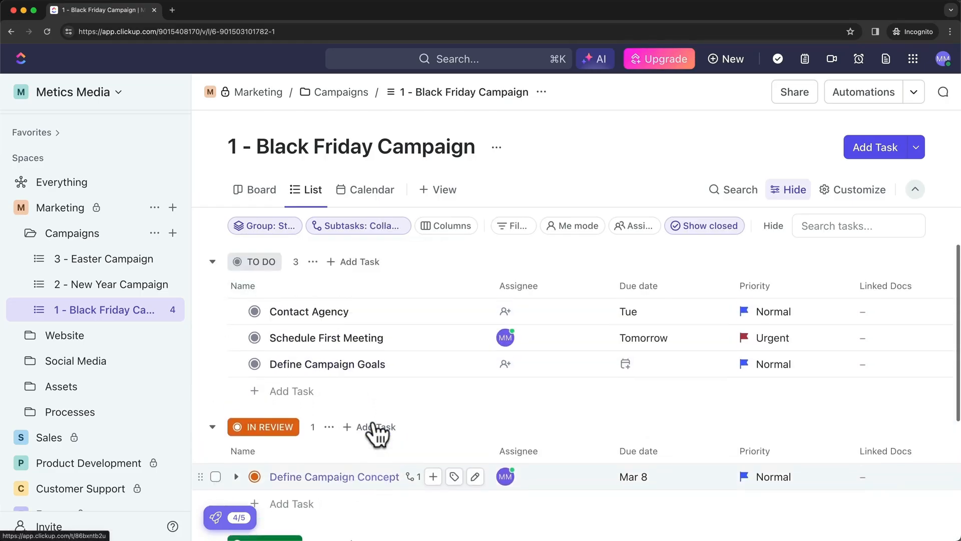
{"action": "left_click", "coordinate": [453, 233]}
{"action": "left_click", "coordinate": [662, 260]}
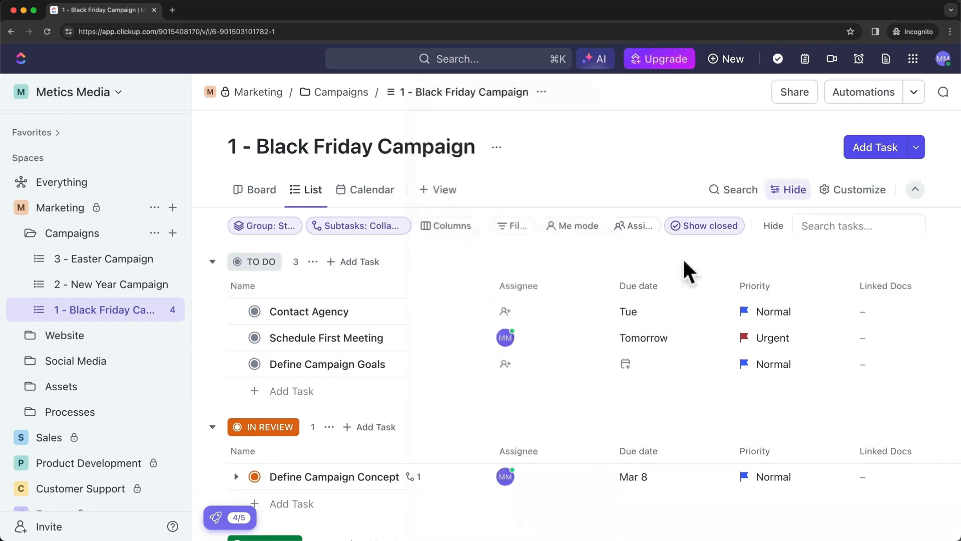
{"action": "scroll", "coordinate": [756, 285], "scroll_direction": "right", "scroll_amount": 5}
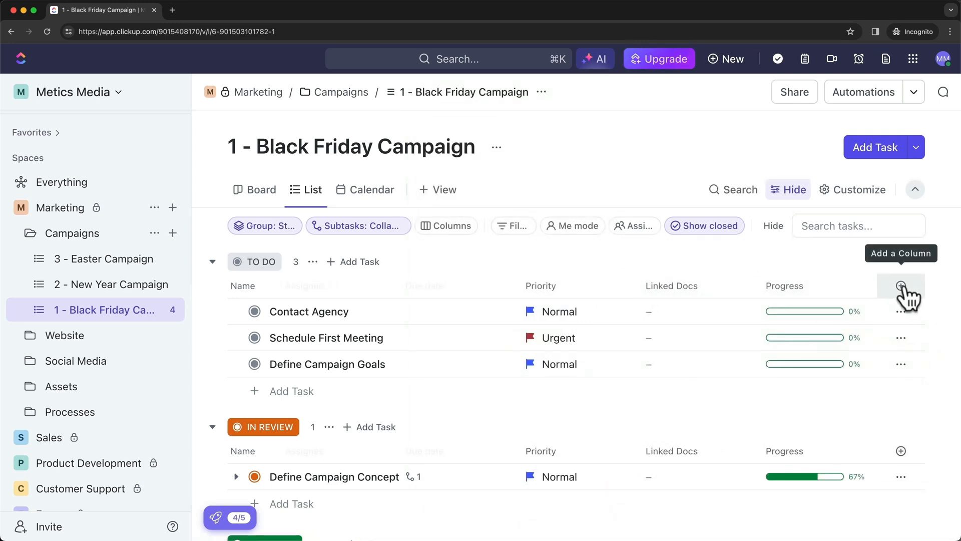
{"action": "left_click", "coordinate": [902, 287]}
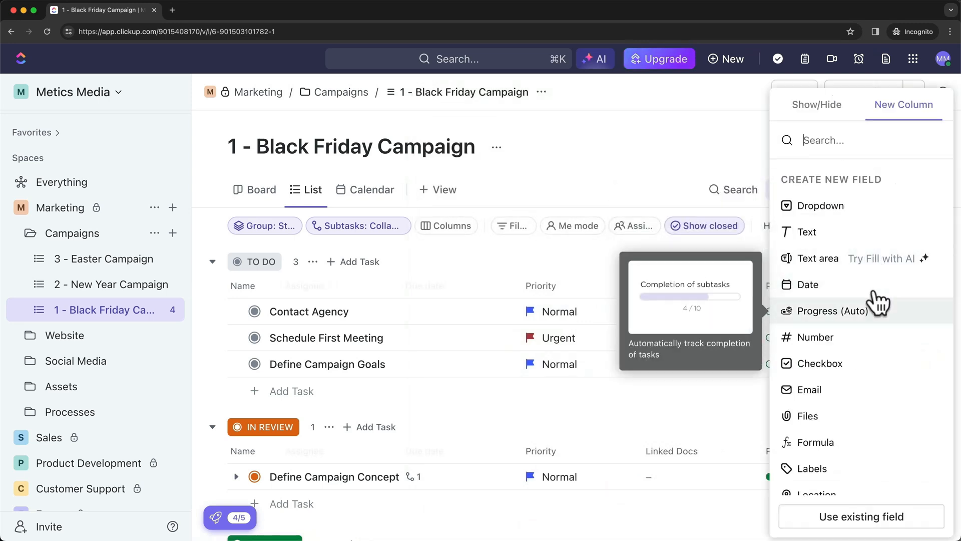
{"action": "left_click", "coordinate": [461, 230]}
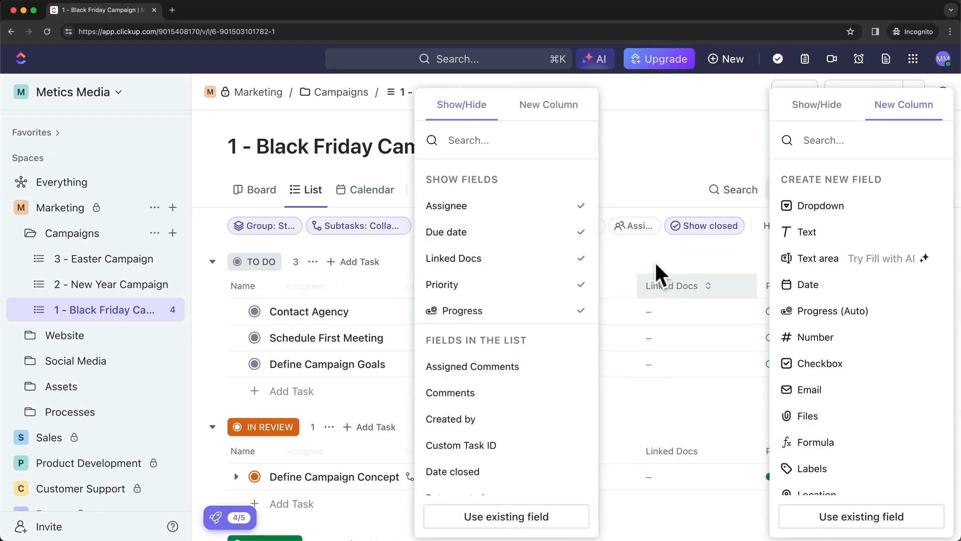
{"action": "left_click", "coordinate": [648, 249]}
{"action": "left_click", "coordinate": [646, 249]}
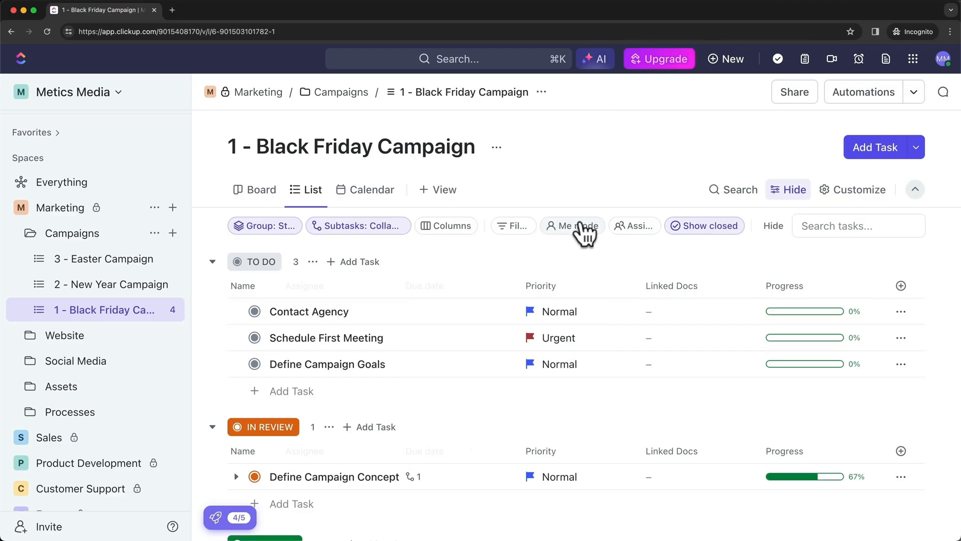
Turn Me mode on and back off, and open then close the Assignees panel
{"action": "left_click", "coordinate": [574, 228]}
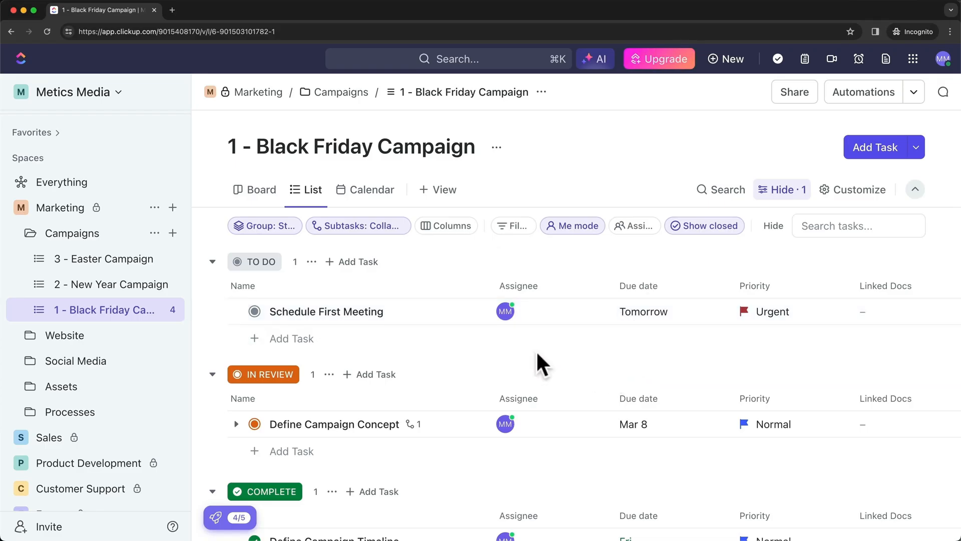
{"action": "left_click", "coordinate": [596, 226]}
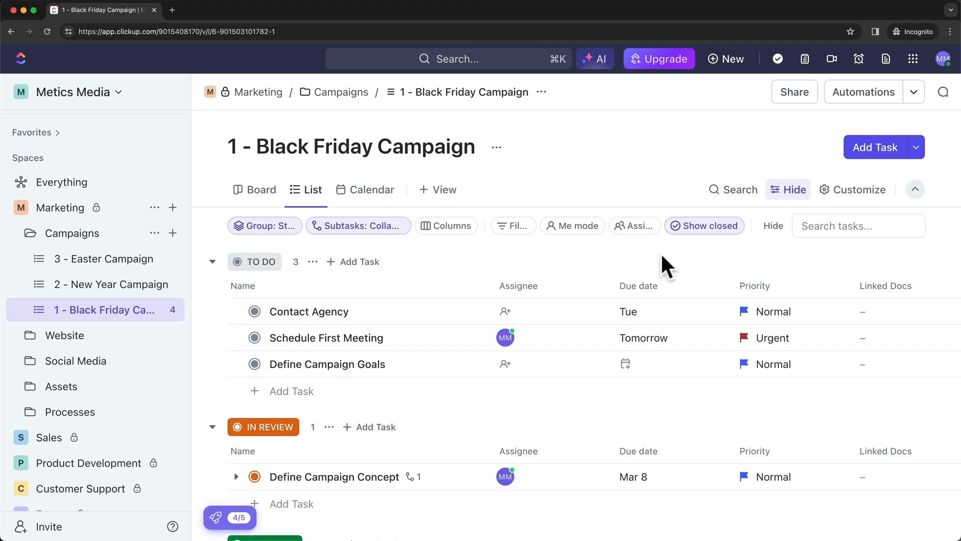
{"action": "left_click", "coordinate": [635, 230]}
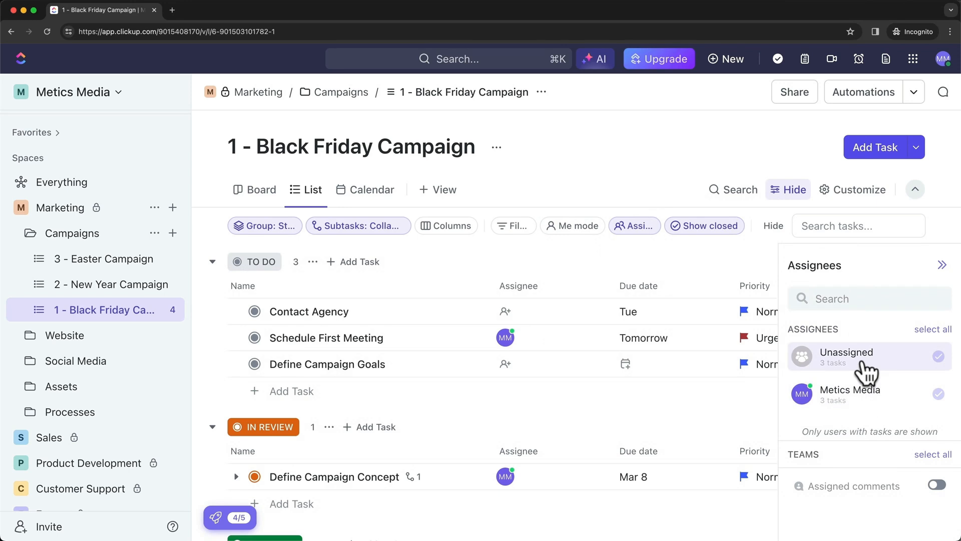
{"action": "left_click", "coordinate": [648, 250]}
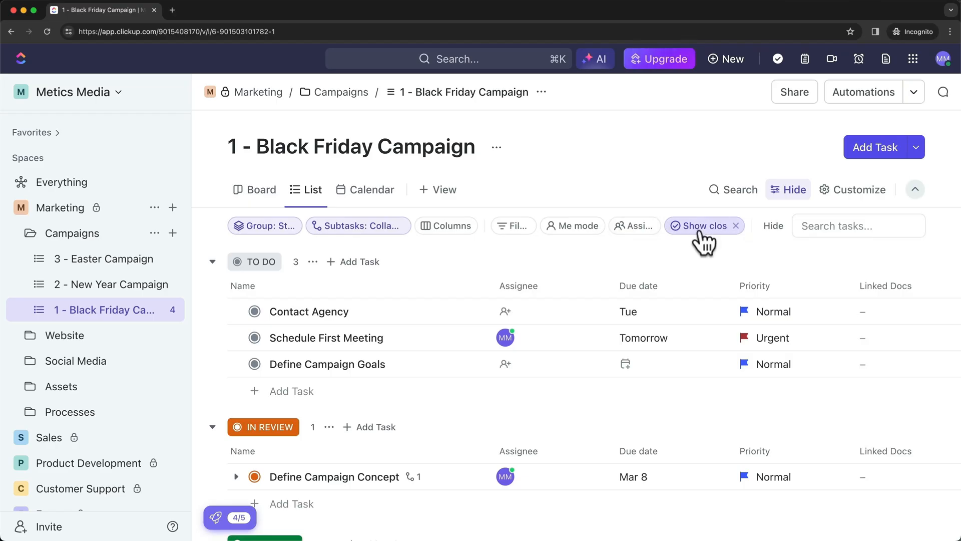
Turn off Show closed so only TO DO and IN REVIEW tasks remain, dismissing the unsaved-changes notice
{"action": "scroll", "coordinate": [620, 340], "scroll_direction": "down", "scroll_amount": 1}
{"action": "scroll", "coordinate": [621, 340], "scroll_direction": "down", "scroll_amount": 5}
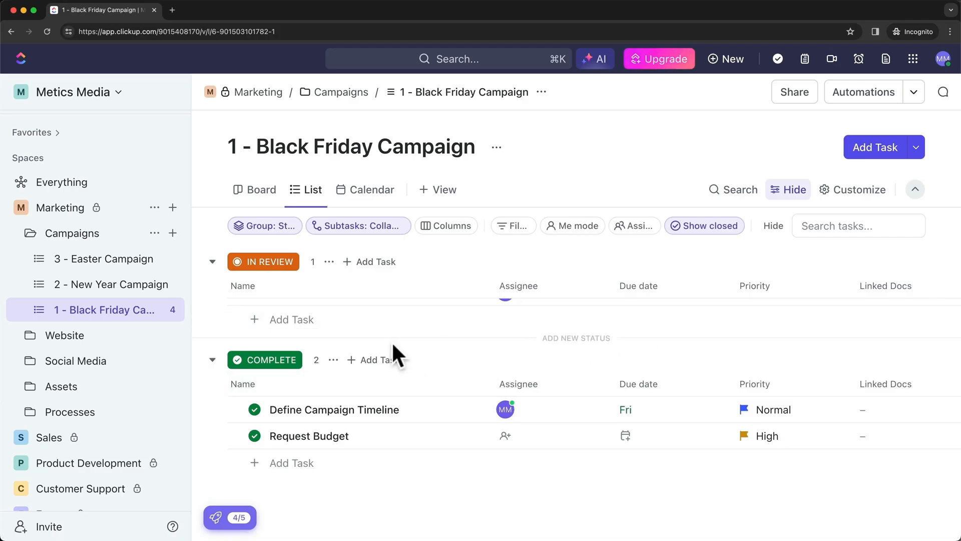
{"action": "left_click", "coordinate": [725, 231]}
{"action": "left_click", "coordinate": [925, 438]}
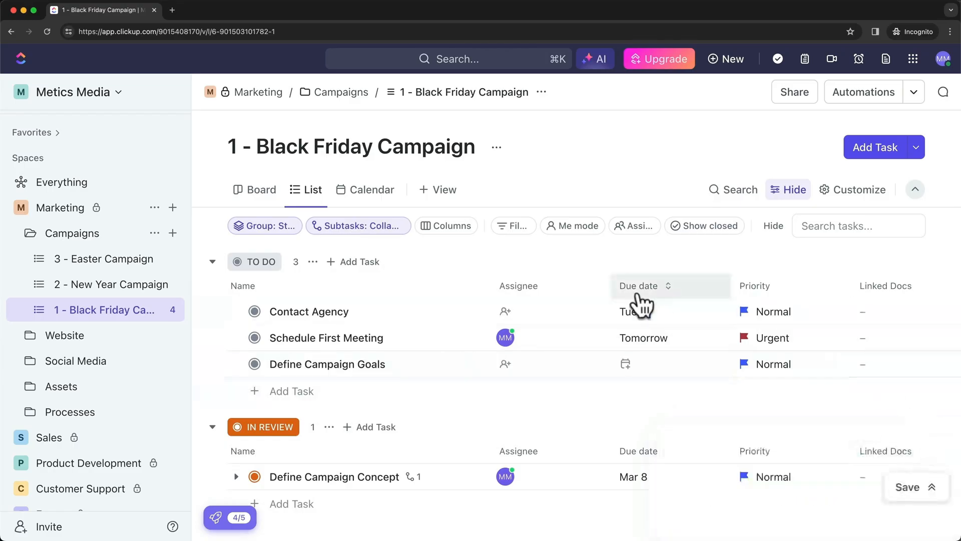
{"action": "scroll", "coordinate": [693, 317], "scroll_direction": "down", "scroll_amount": 1}
{"action": "scroll", "coordinate": [461, 453], "scroll_direction": "down", "scroll_amount": 2}
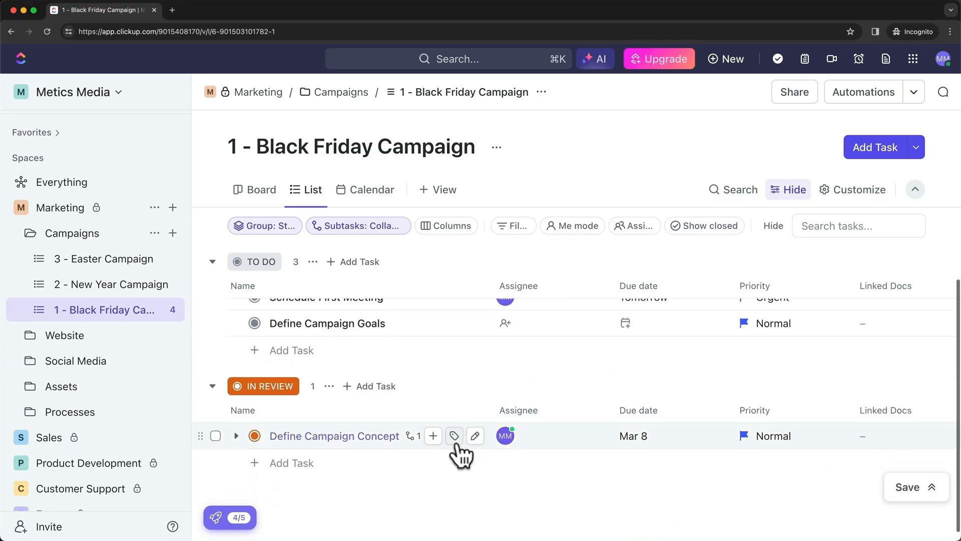
{"action": "scroll", "coordinate": [474, 457], "scroll_direction": "up", "scroll_amount": 2}
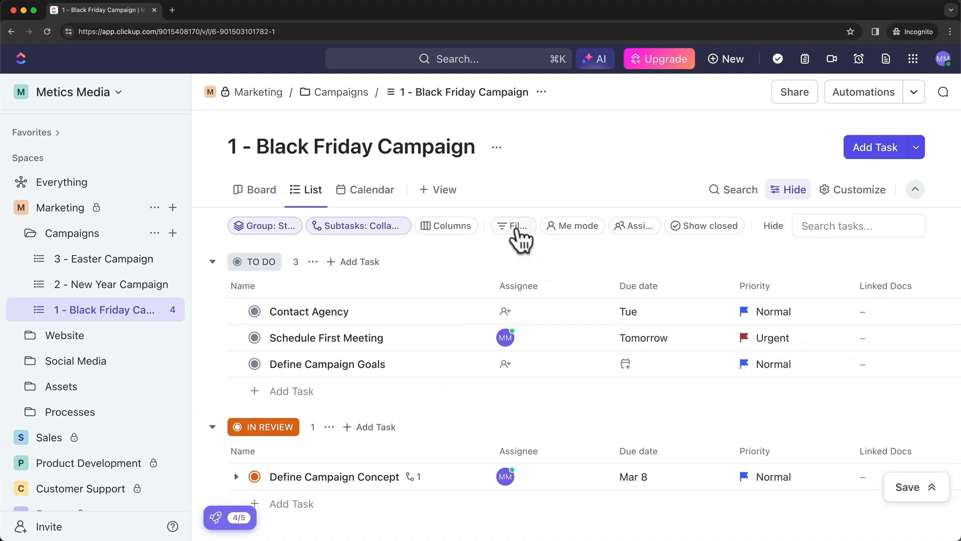
{"action": "left_click", "coordinate": [517, 229]}
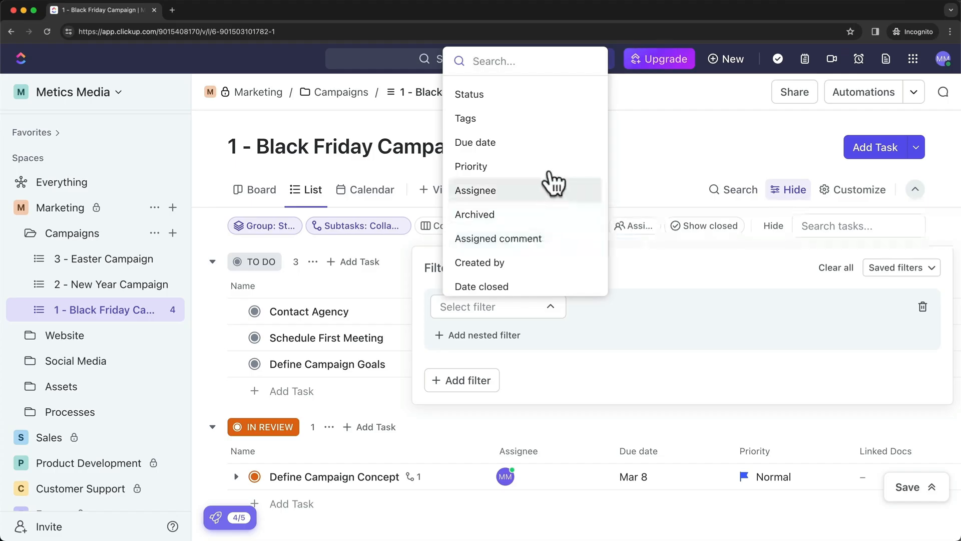
{"action": "left_click", "coordinate": [518, 144]}
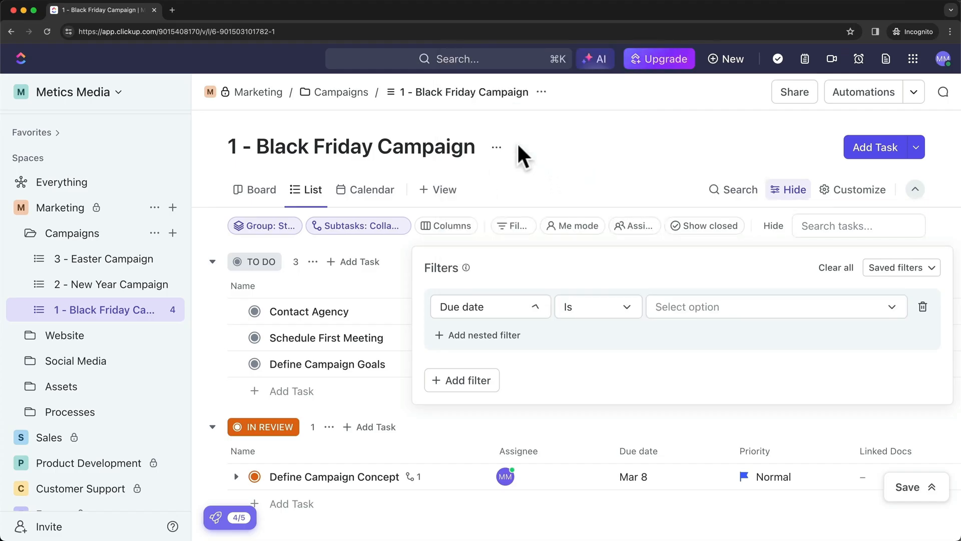
{"action": "left_click", "coordinate": [627, 307]}
{"action": "left_click", "coordinate": [596, 347]}
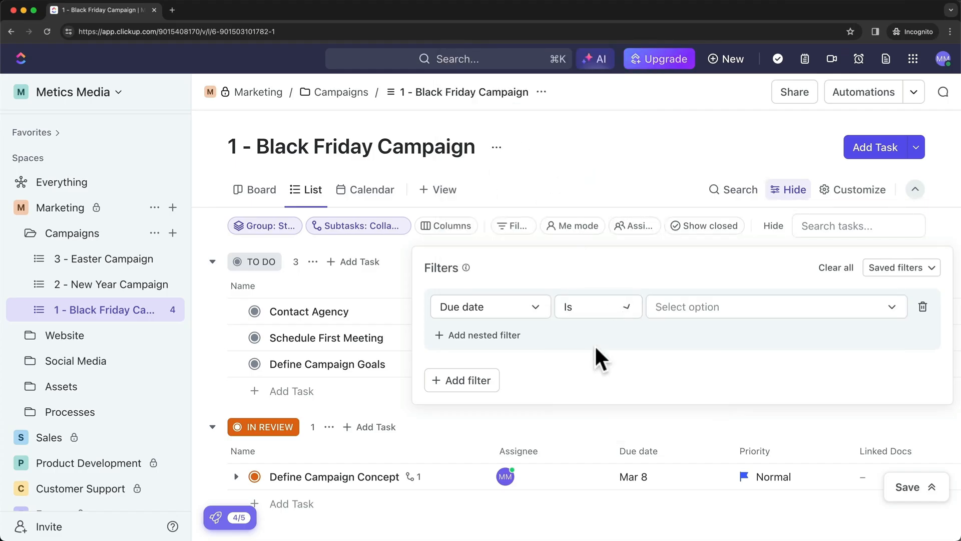
{"action": "left_click", "coordinate": [710, 314]}
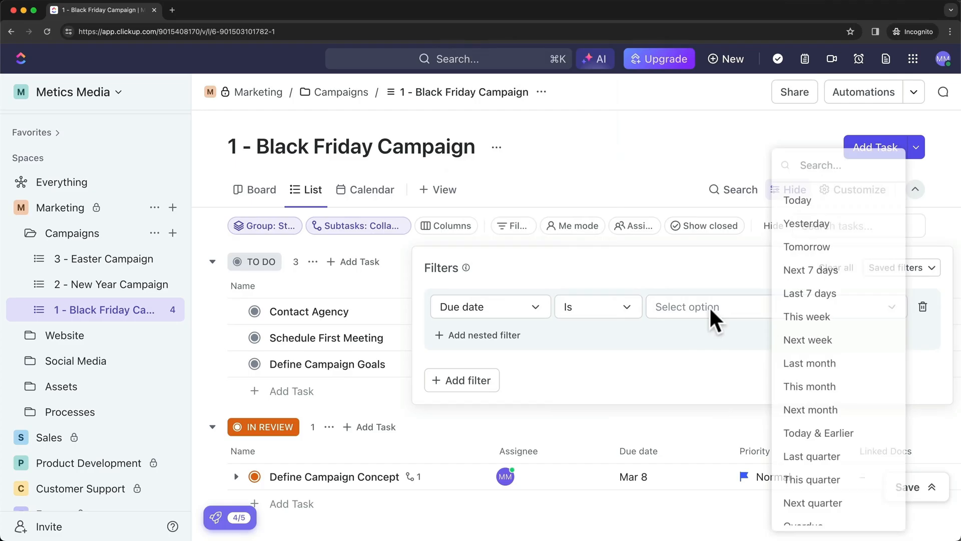
{"action": "left_click", "coordinate": [820, 268]}
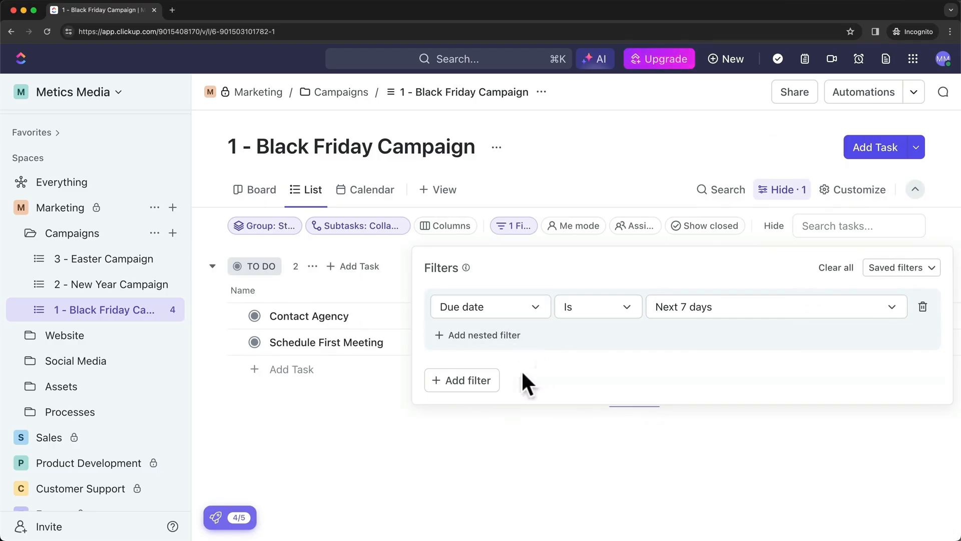
{"action": "left_click", "coordinate": [451, 381]}
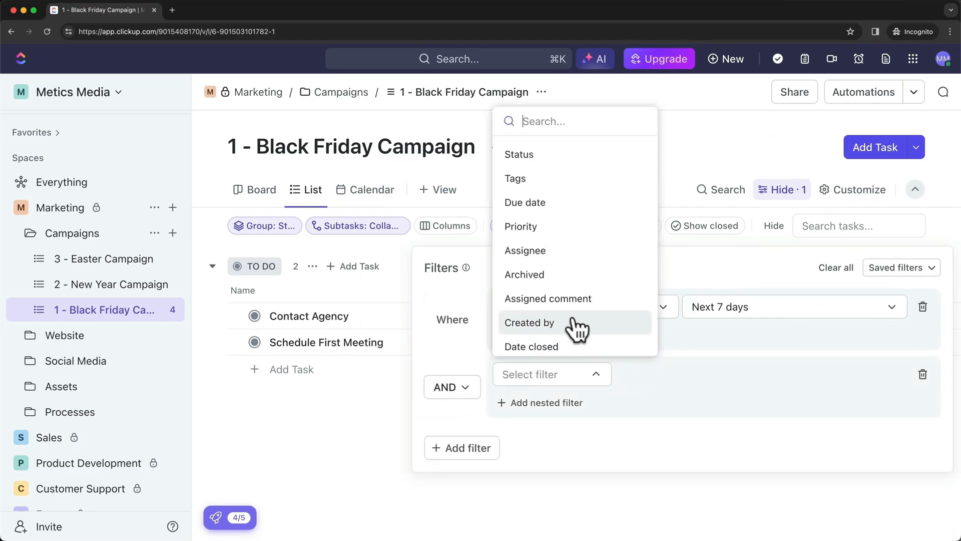
{"action": "left_click", "coordinate": [560, 229]}
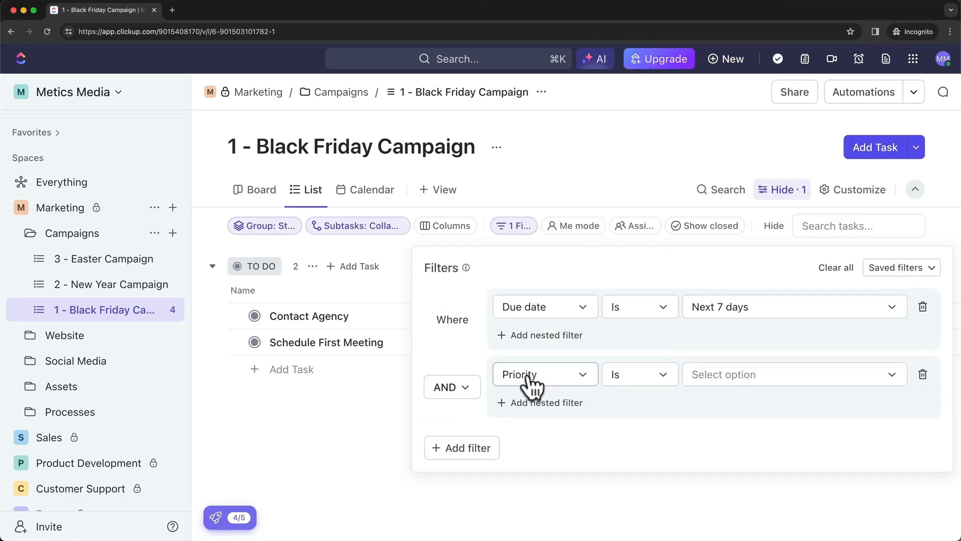
{"action": "left_click", "coordinate": [719, 381]}
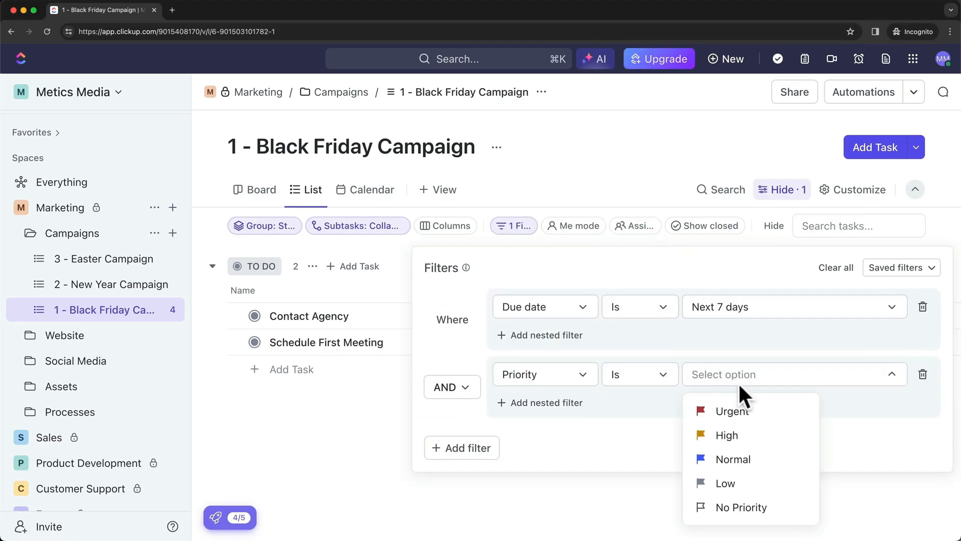
{"action": "left_click", "coordinate": [736, 411]}
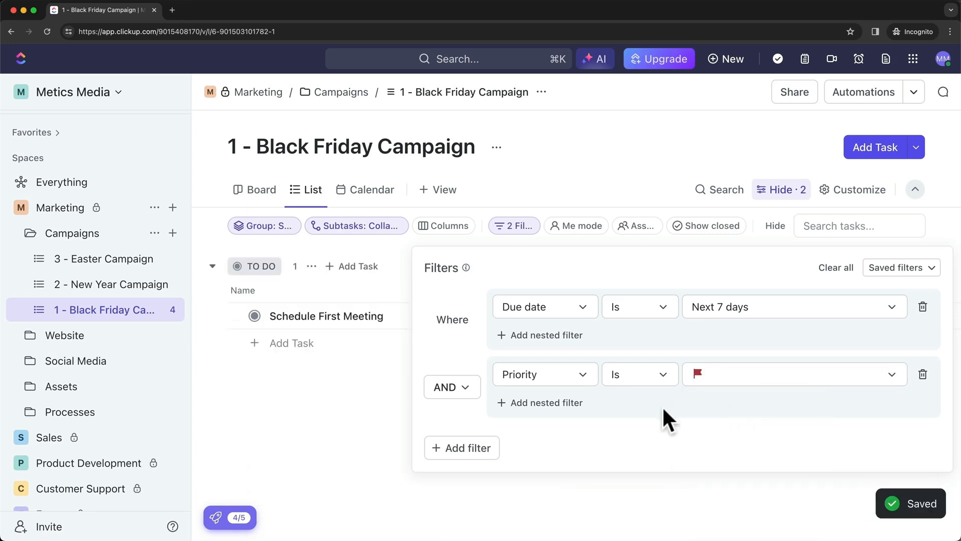
{"action": "left_click", "coordinate": [347, 323]}
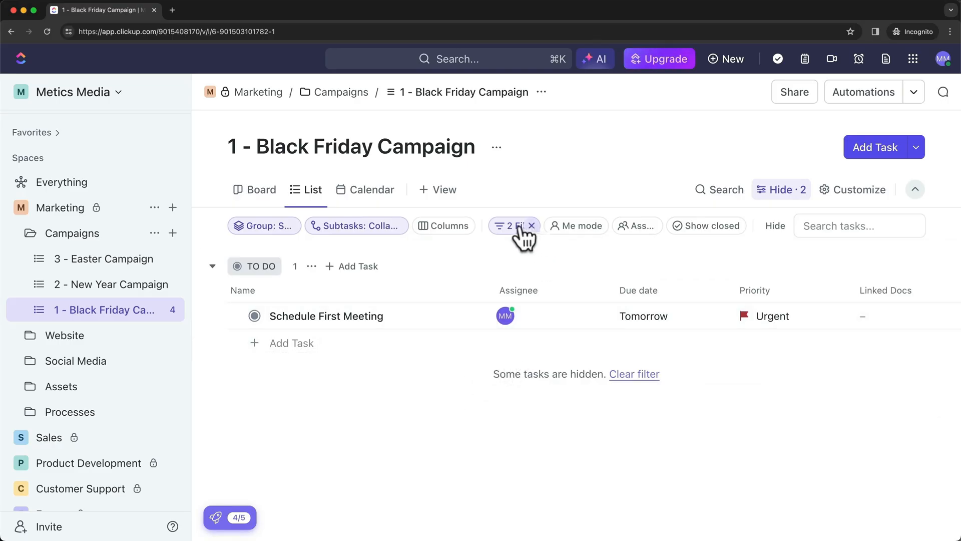
{"action": "left_click", "coordinate": [530, 226]}
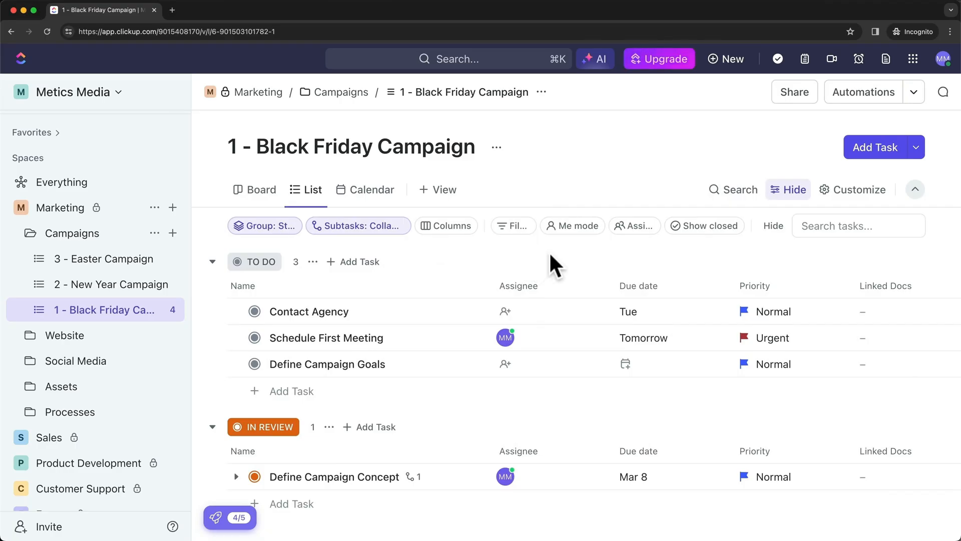
Search the task list for 'mee' to find the meeting task
{"action": "left_click", "coordinate": [739, 196]}
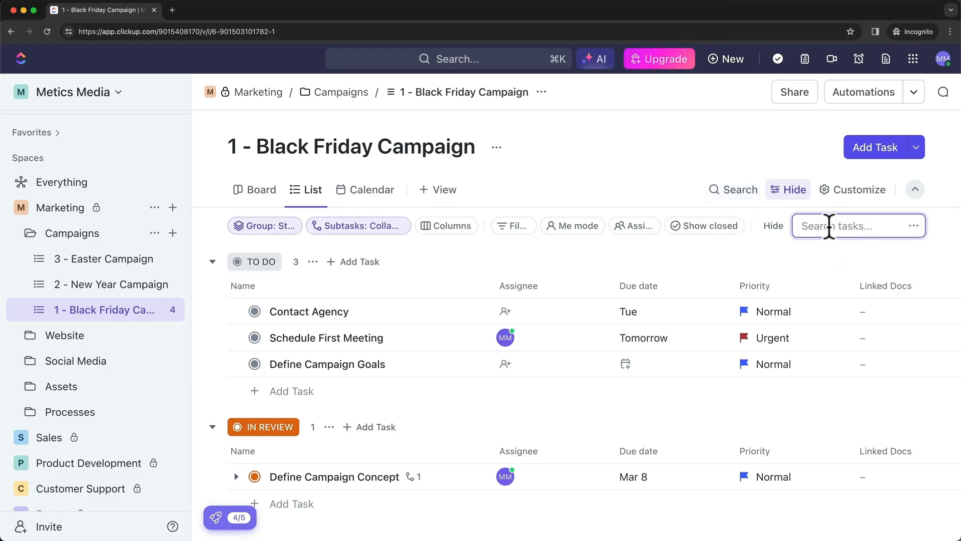
{"action": "type", "text": "meeting"}
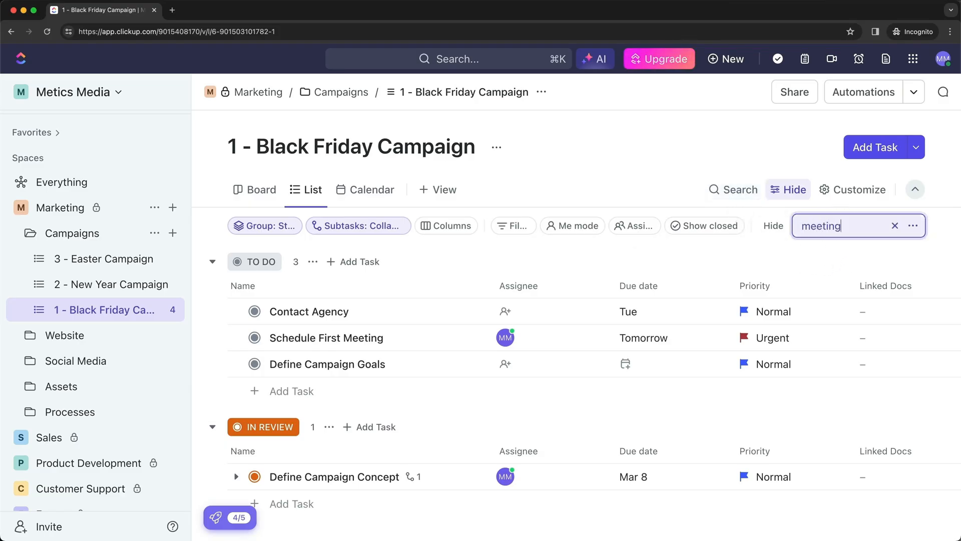
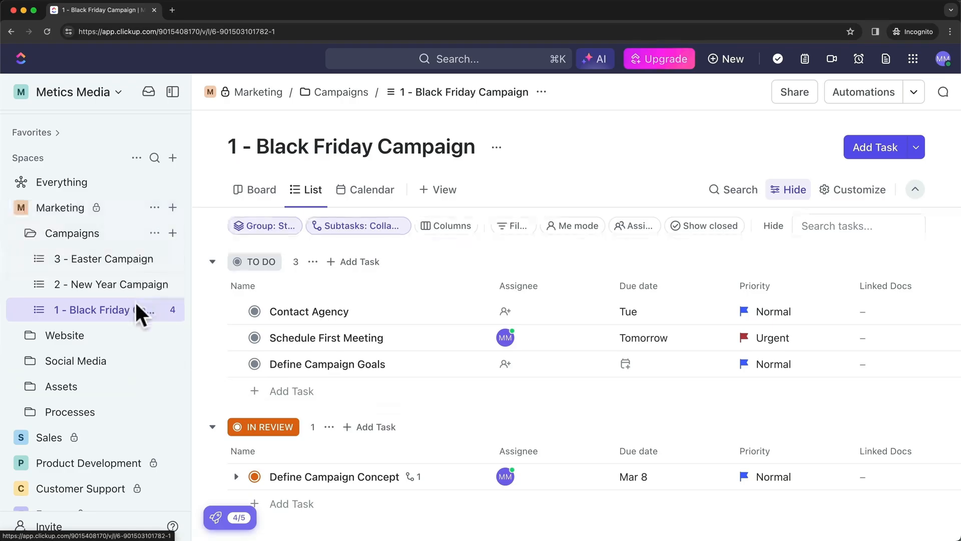
From the Website folder's + menu, choose From template and browse the Template Center's List templates
{"action": "left_click", "coordinate": [172, 334]}
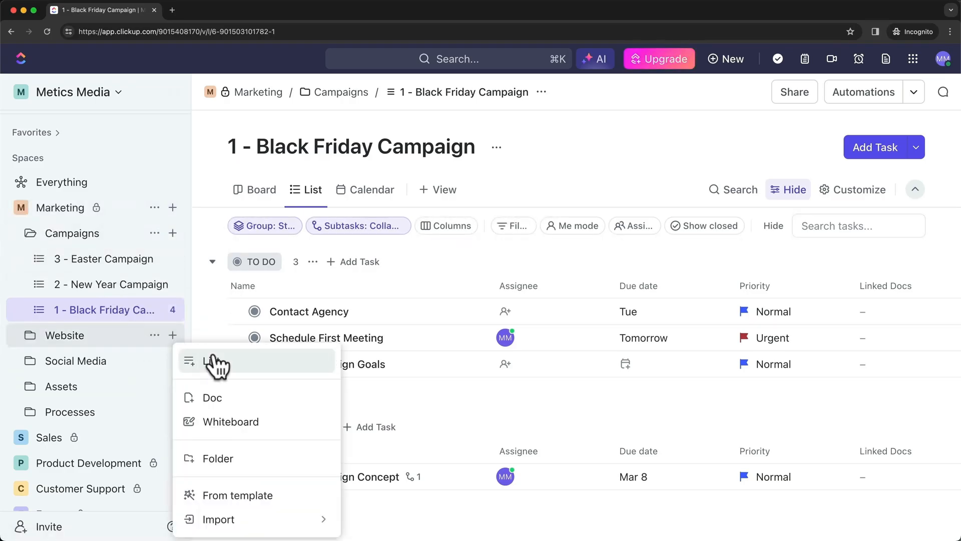
{"action": "left_click", "coordinate": [300, 508]}
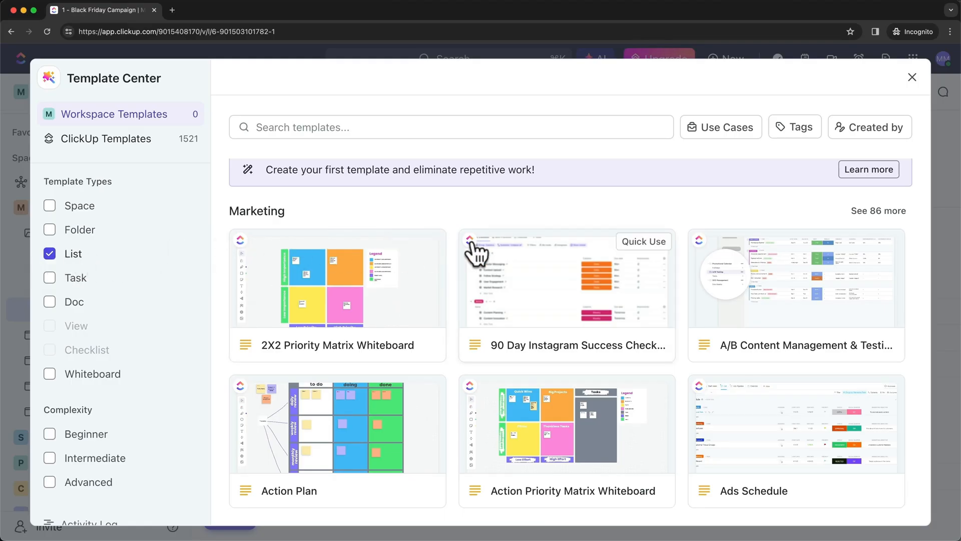
{"action": "scroll", "coordinate": [452, 284], "scroll_direction": "down", "scroll_amount": 3}
{"action": "scroll", "coordinate": [448, 314], "scroll_direction": "down", "scroll_amount": 4}
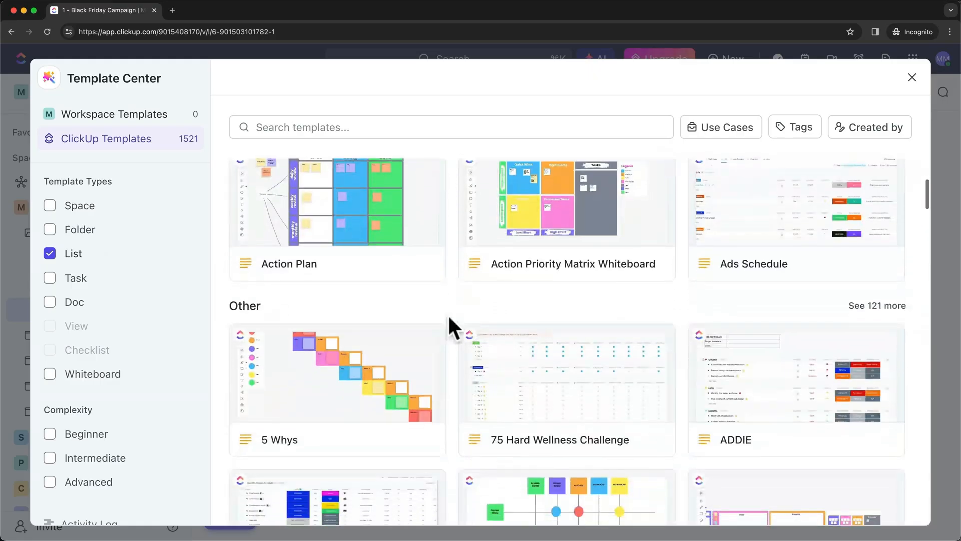
{"action": "scroll", "coordinate": [447, 313], "scroll_direction": "up", "scroll_amount": 6}
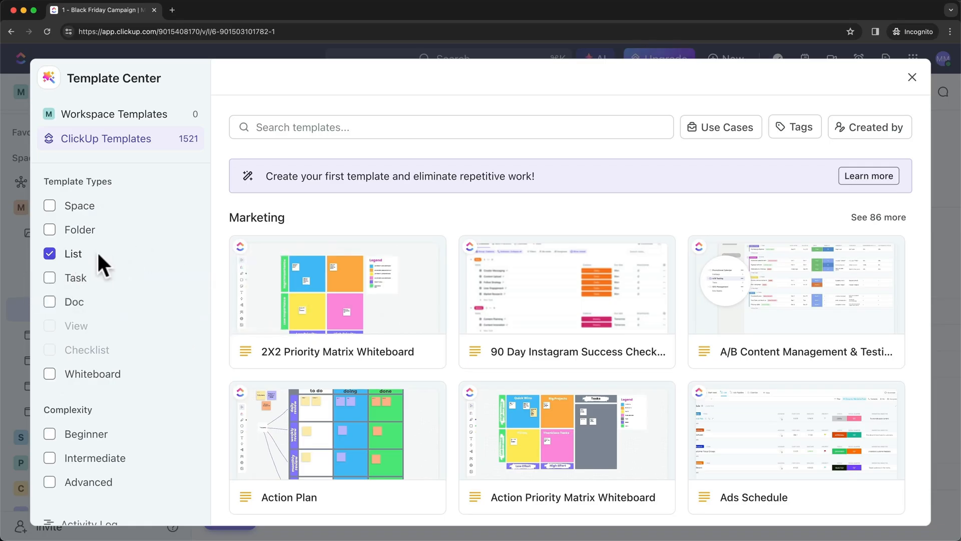
{"action": "mouse_move", "coordinate": [306, 272]}
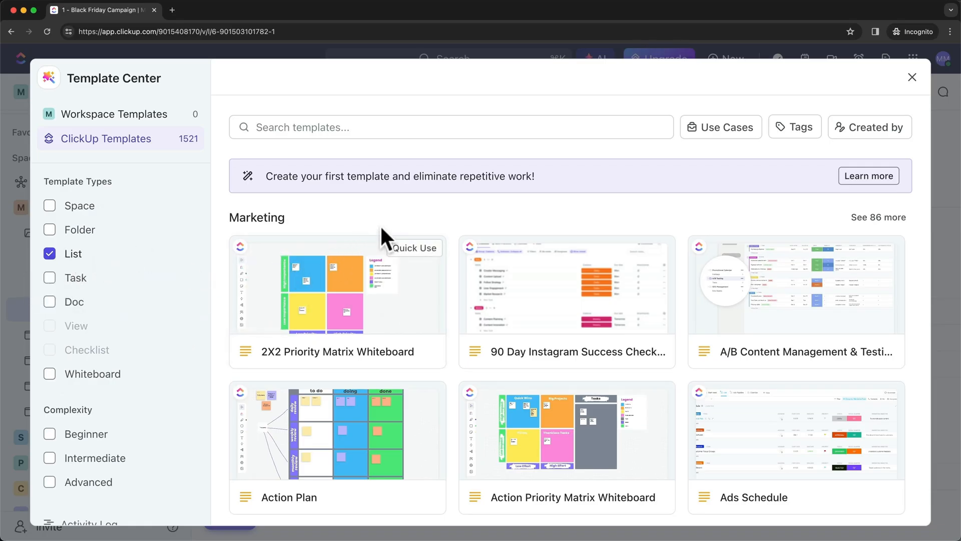
Search the templates for 'blo' and open the Blog Planner template
{"action": "left_click", "coordinate": [391, 128]}
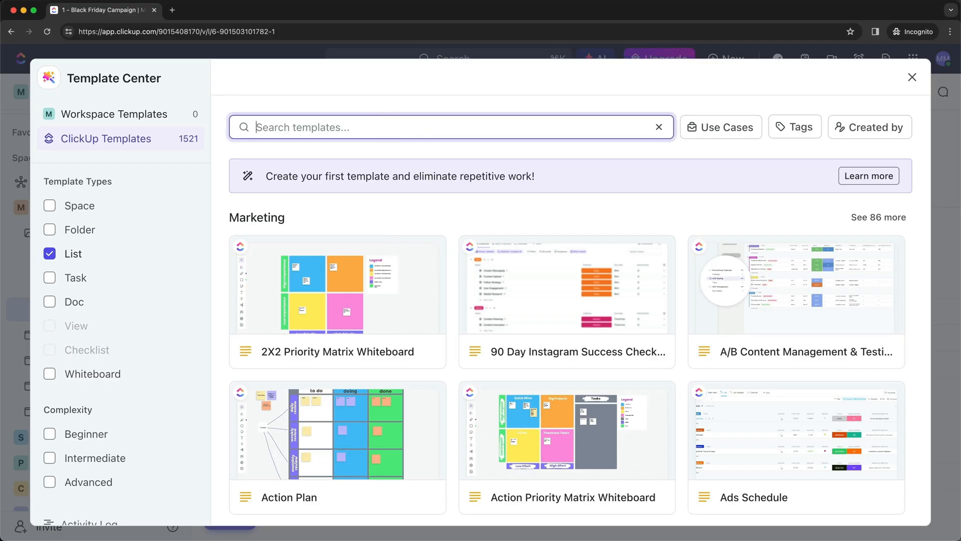
{"action": "type", "text": "blog"}
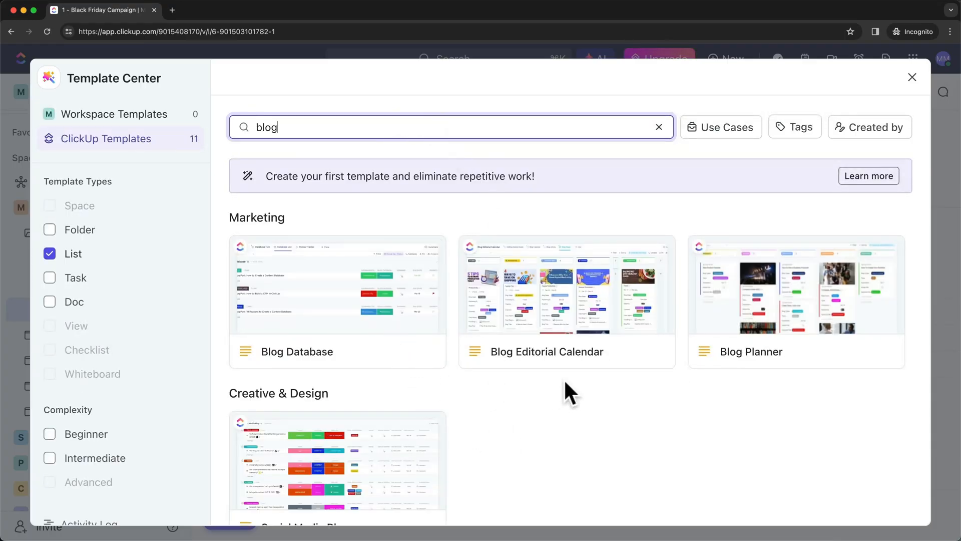
{"action": "mouse_move", "coordinate": [567, 324]}
{"action": "scroll", "coordinate": [617, 391], "scroll_direction": "down", "scroll_amount": 2}
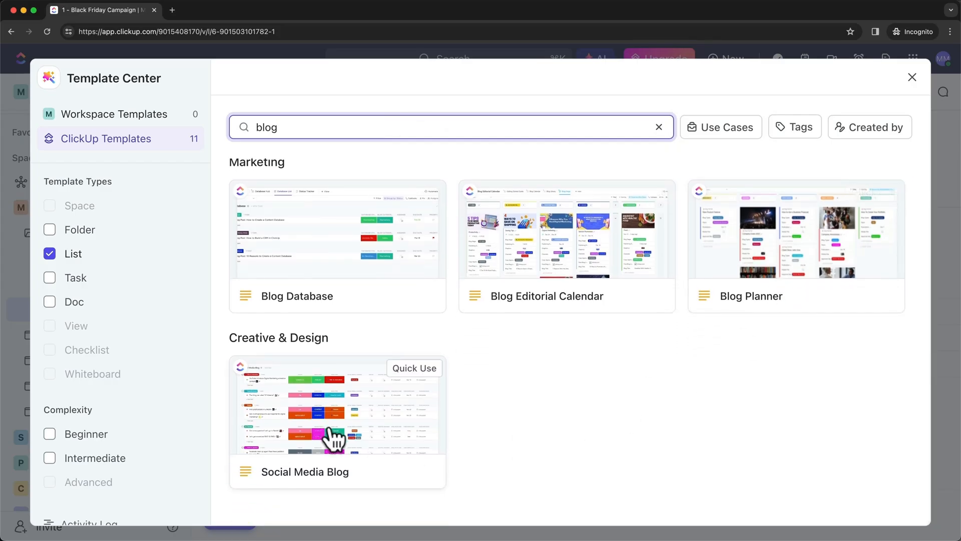
{"action": "scroll", "coordinate": [668, 458], "scroll_direction": "up", "scroll_amount": 1}
{"action": "mouse_move", "coordinate": [773, 283]}
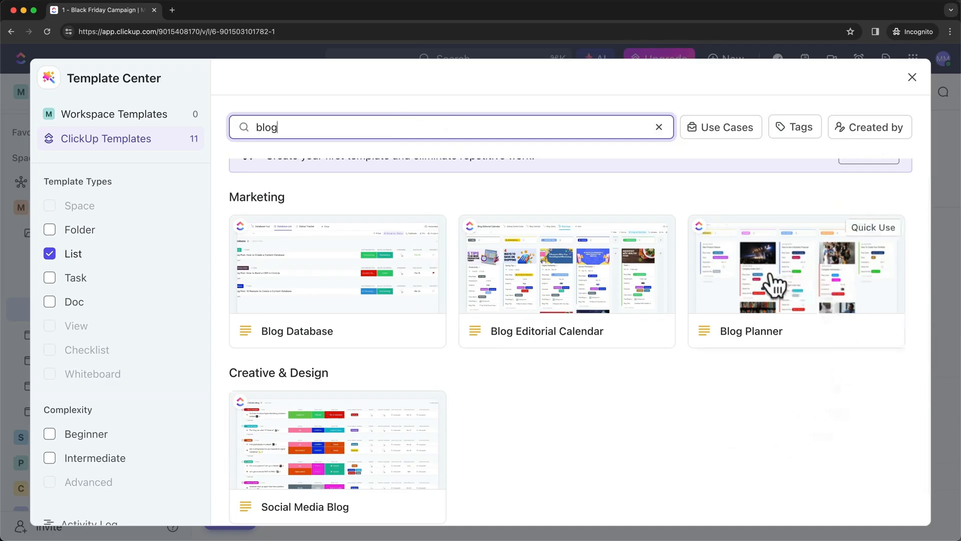
{"action": "left_click", "coordinate": [800, 293]}
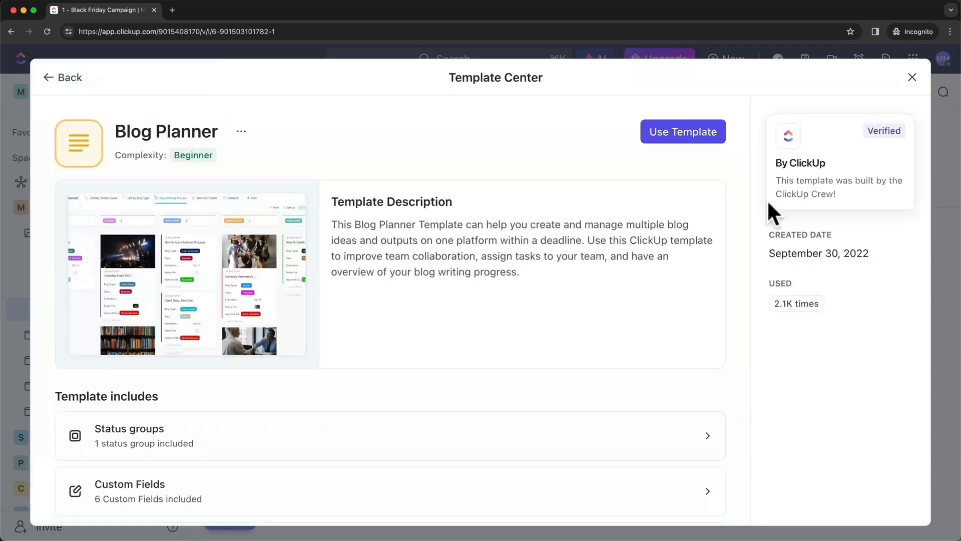
Use the template to create a list named Blog Planner in Marketing > Website
{"action": "left_click", "coordinate": [689, 132]}
{"action": "left_click", "coordinate": [469, 152]}
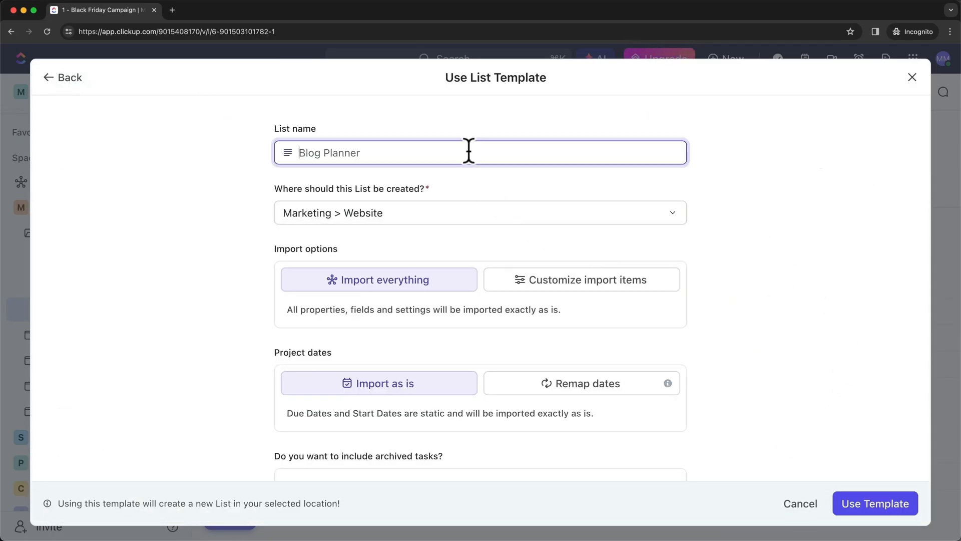
{"action": "type", "text": "Blog Planner"}
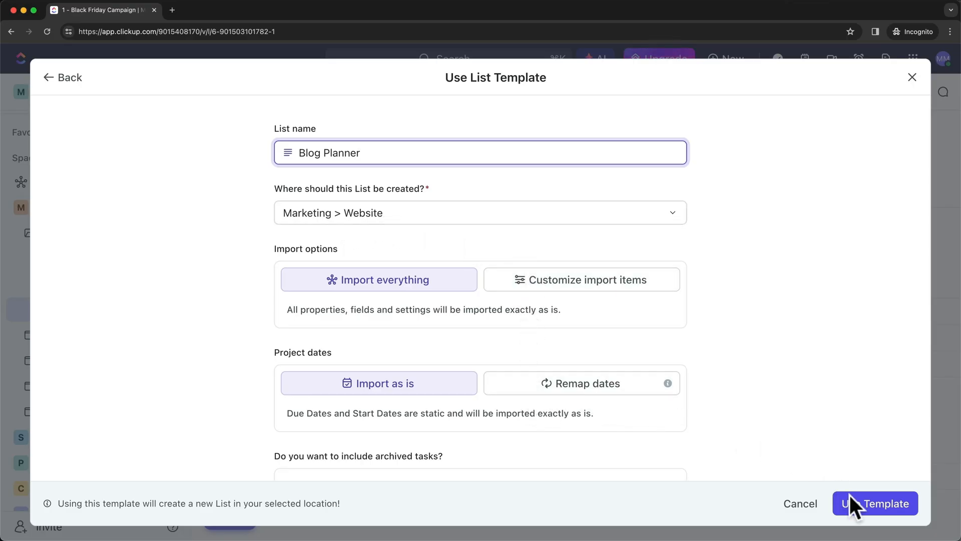
{"action": "left_click", "coordinate": [867, 504]}
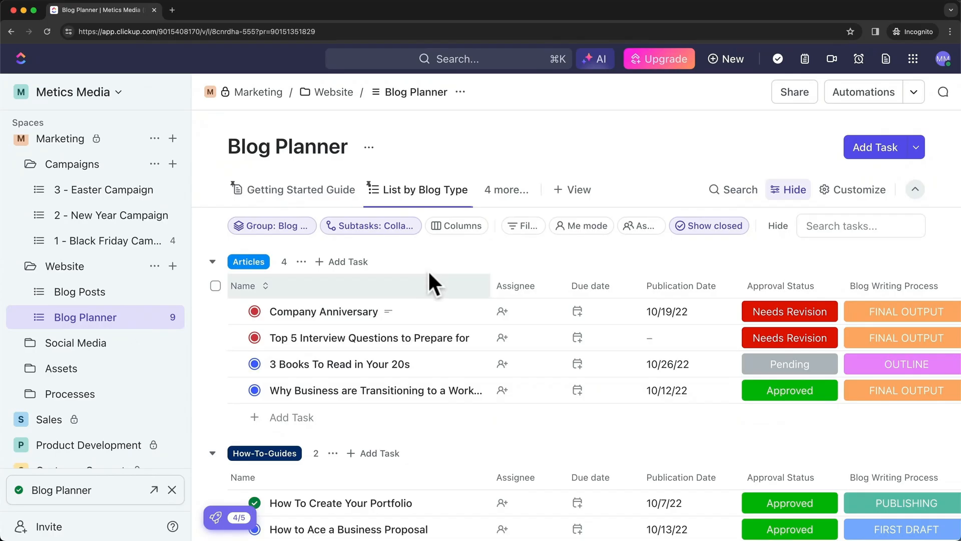
{"action": "scroll", "coordinate": [425, 315], "scroll_direction": "down", "scroll_amount": 3}
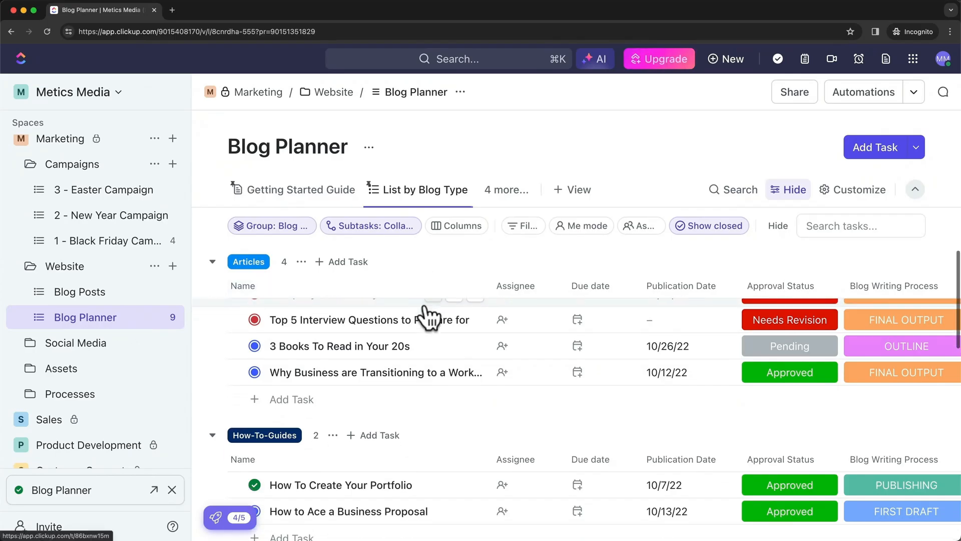
{"action": "scroll", "coordinate": [435, 407], "scroll_direction": "up", "scroll_amount": 3}
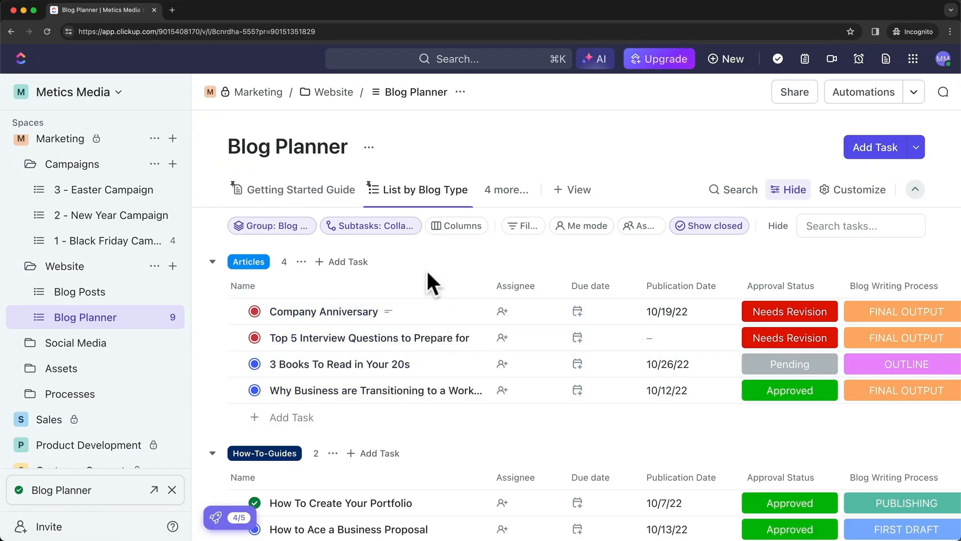
{"action": "scroll", "coordinate": [296, 360], "scroll_direction": "down", "scroll_amount": 6}
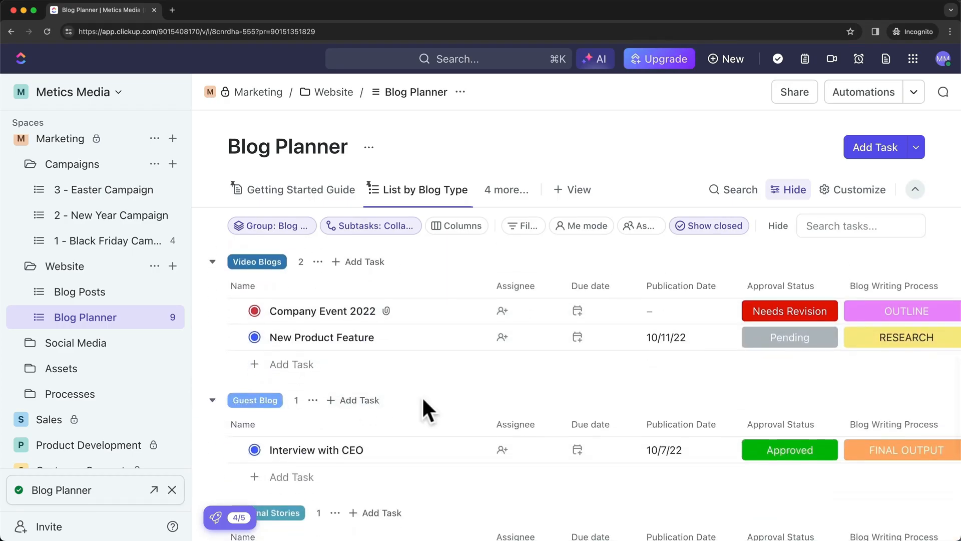
{"action": "scroll", "coordinate": [428, 400], "scroll_direction": "up", "scroll_amount": 5}
{"action": "scroll", "coordinate": [429, 393], "scroll_direction": "up", "scroll_amount": 2}
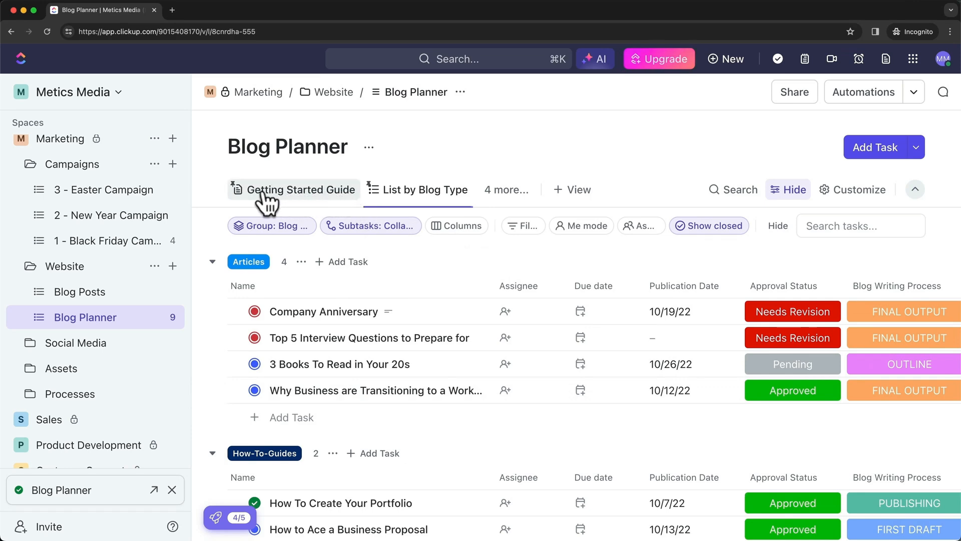
{"action": "left_click", "coordinate": [292, 193]}
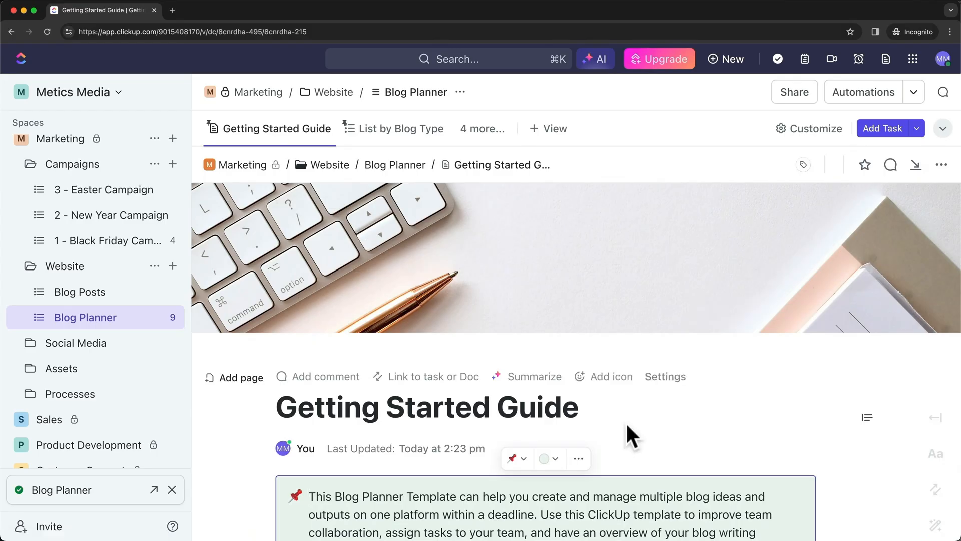
{"action": "scroll", "coordinate": [626, 426], "scroll_direction": "down", "scroll_amount": 5}
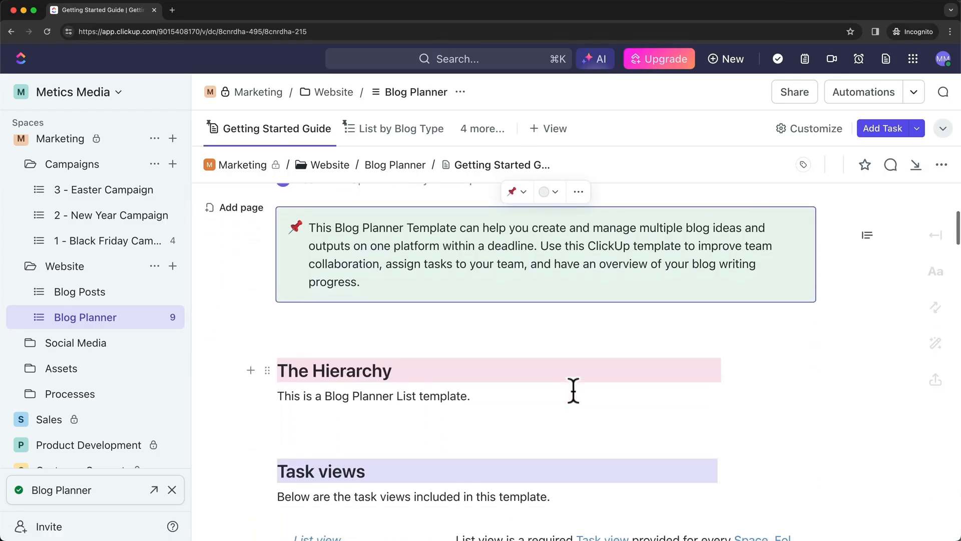
{"action": "scroll", "coordinate": [574, 390], "scroll_direction": "down", "scroll_amount": 3}
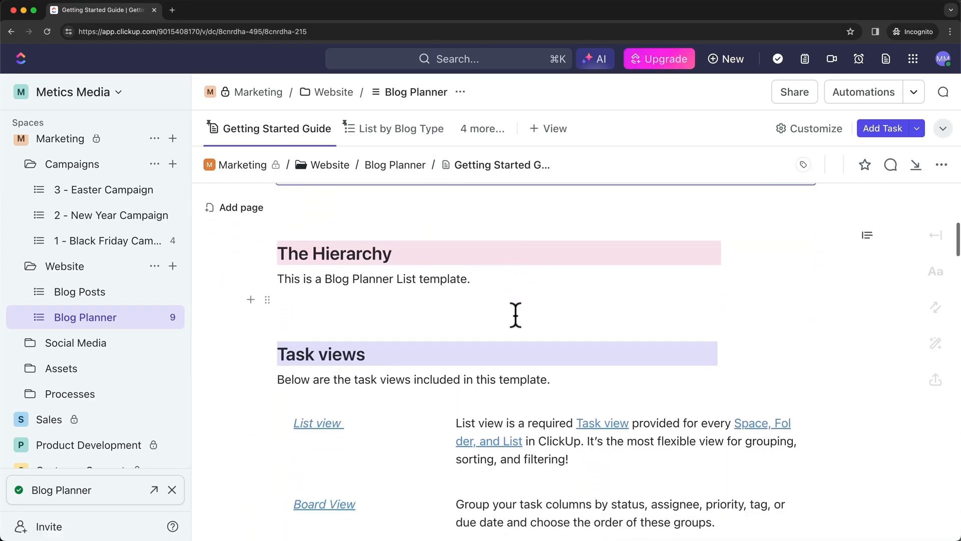
{"action": "scroll", "coordinate": [515, 315], "scroll_direction": "down", "scroll_amount": 7}
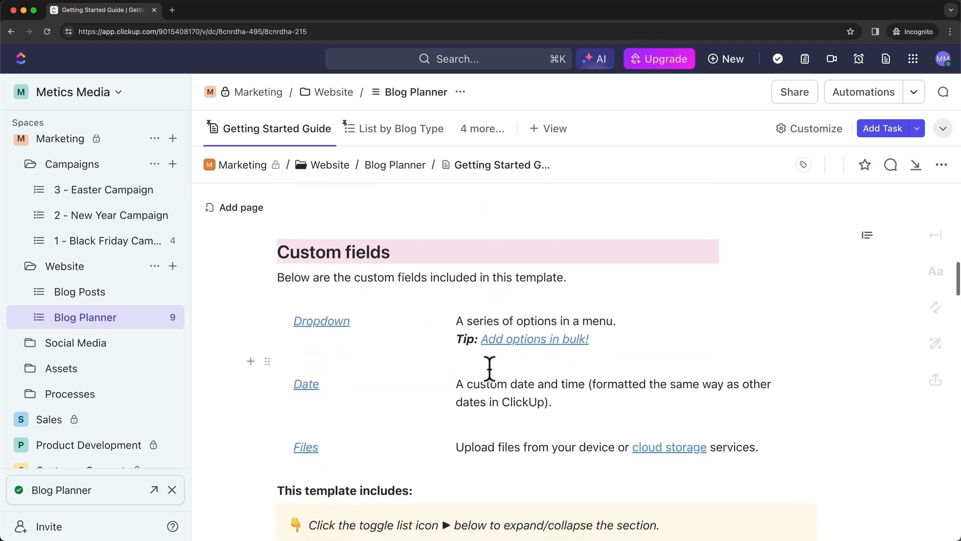
{"action": "scroll", "coordinate": [490, 369], "scroll_direction": "down", "scroll_amount": 5}
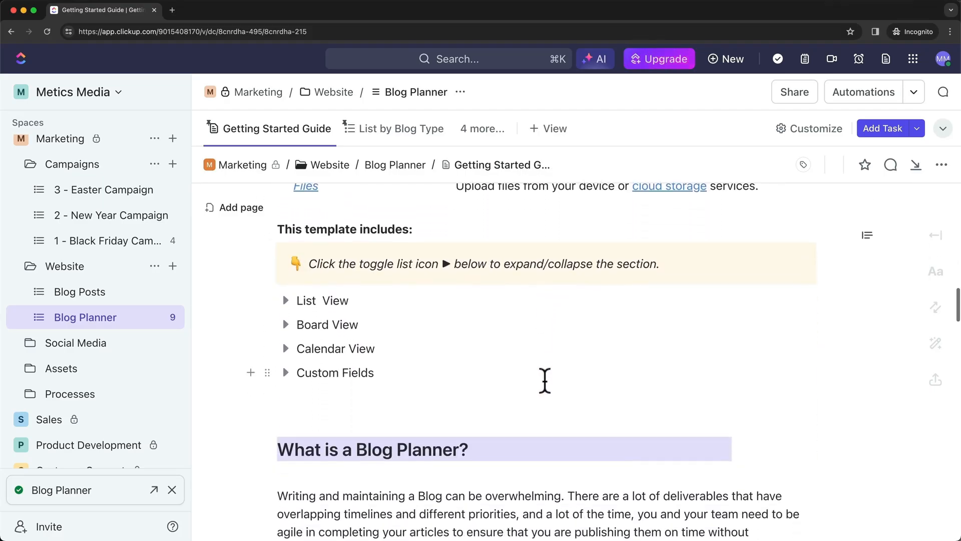
{"action": "scroll", "coordinate": [545, 381], "scroll_direction": "down", "scroll_amount": 1}
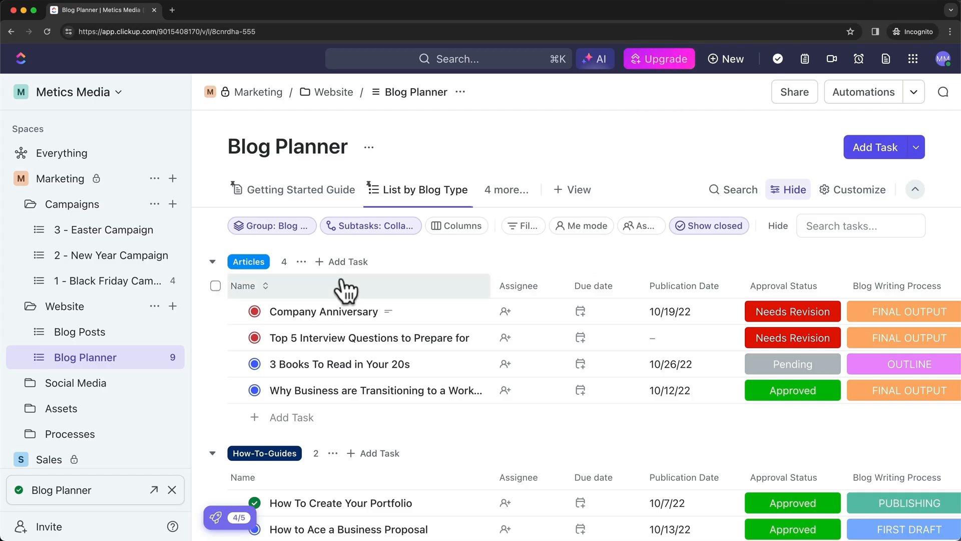
Go to the Dashboards overview and create a new dashboard
{"action": "scroll", "coordinate": [120, 306], "scroll_direction": "up", "scroll_amount": 2}
{"action": "scroll", "coordinate": [120, 305], "scroll_direction": "up", "scroll_amount": 5}
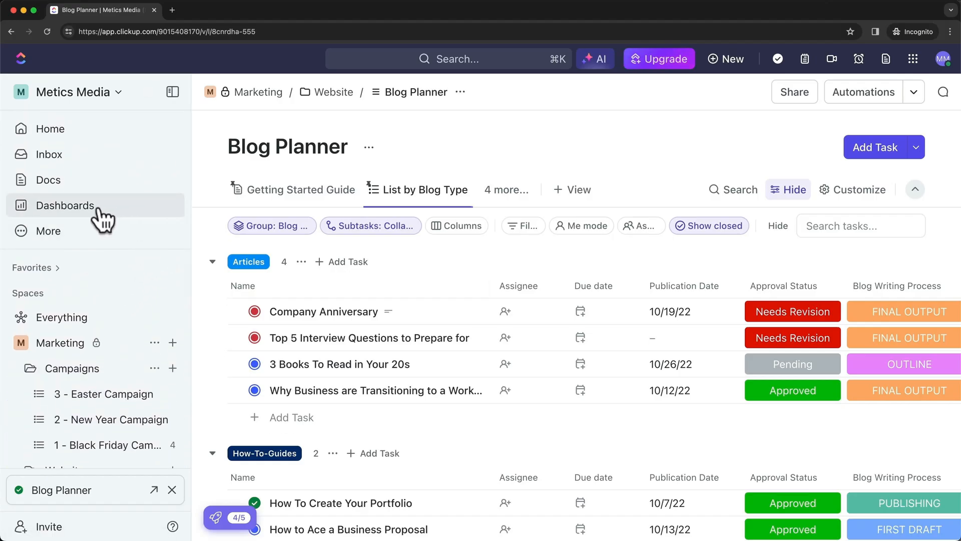
{"action": "left_click", "coordinate": [150, 219]}
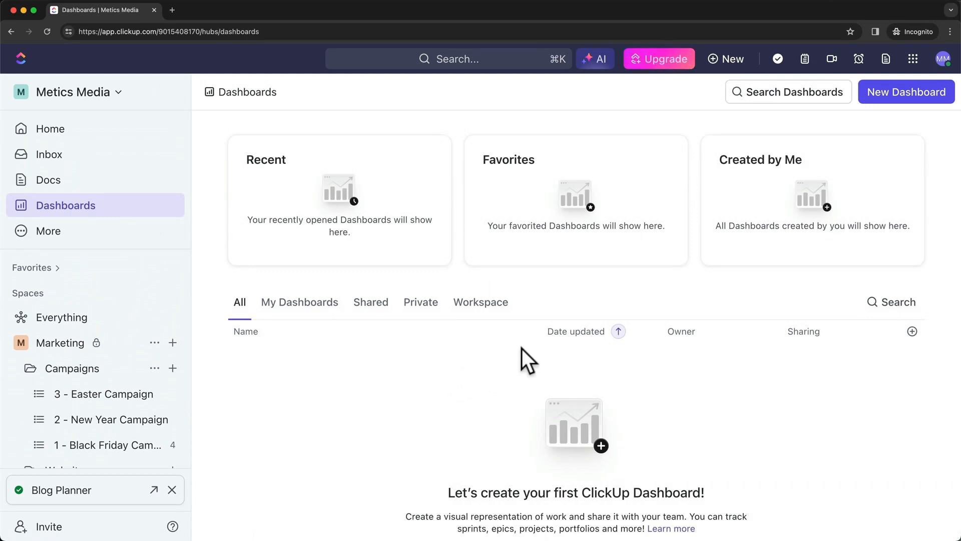
{"action": "left_click", "coordinate": [907, 95]}
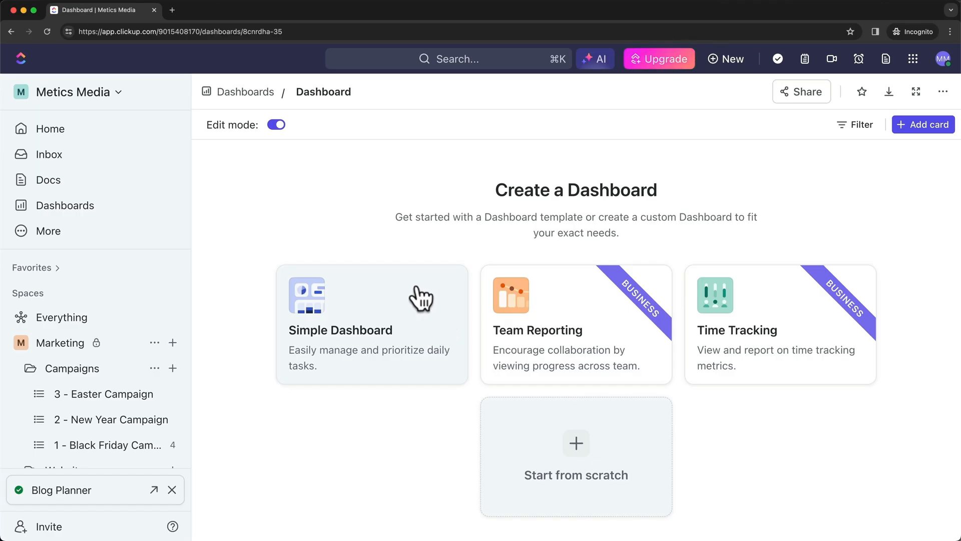
Apply the Simple Dashboard layout with Marketing > Website > Blog Planner as its location
{"action": "left_click", "coordinate": [393, 328]}
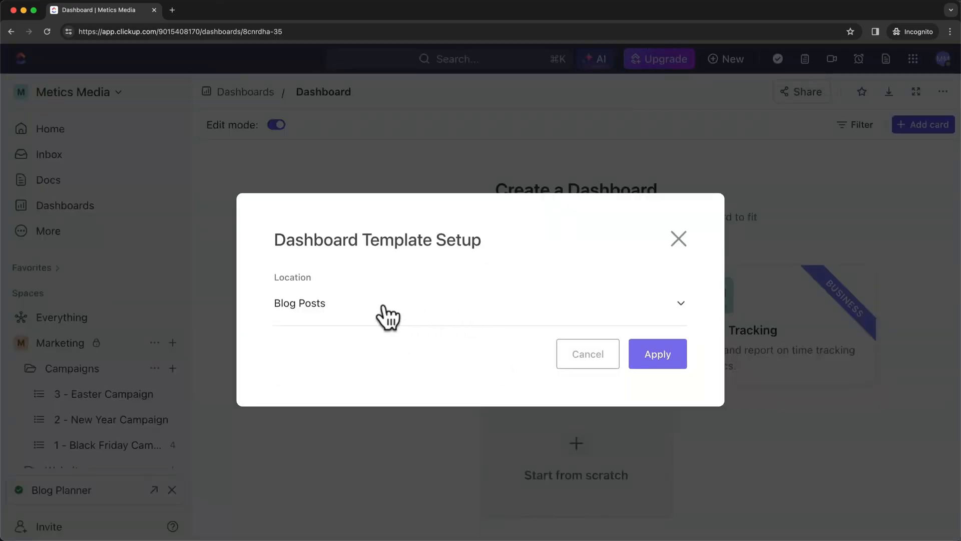
{"action": "left_click", "coordinate": [447, 318]}
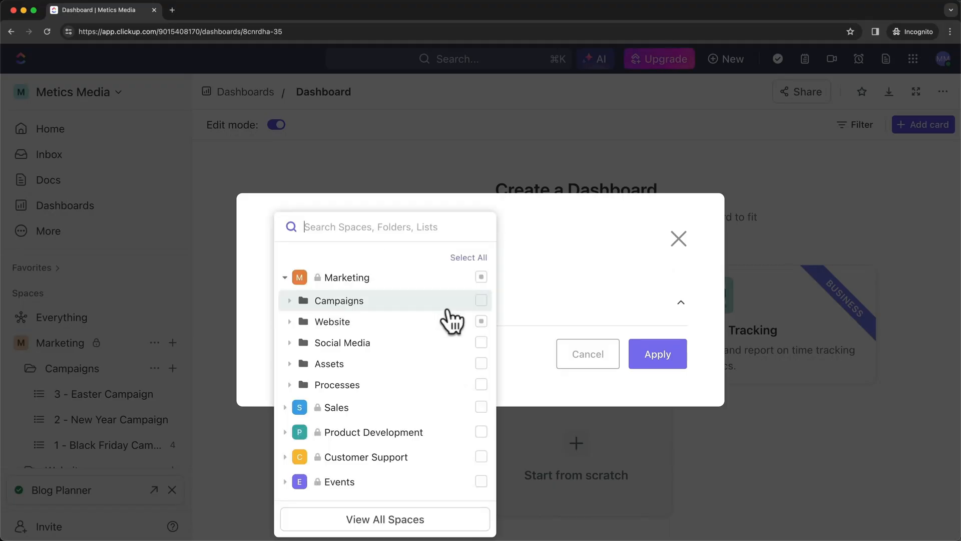
{"action": "left_click", "coordinate": [480, 279]}
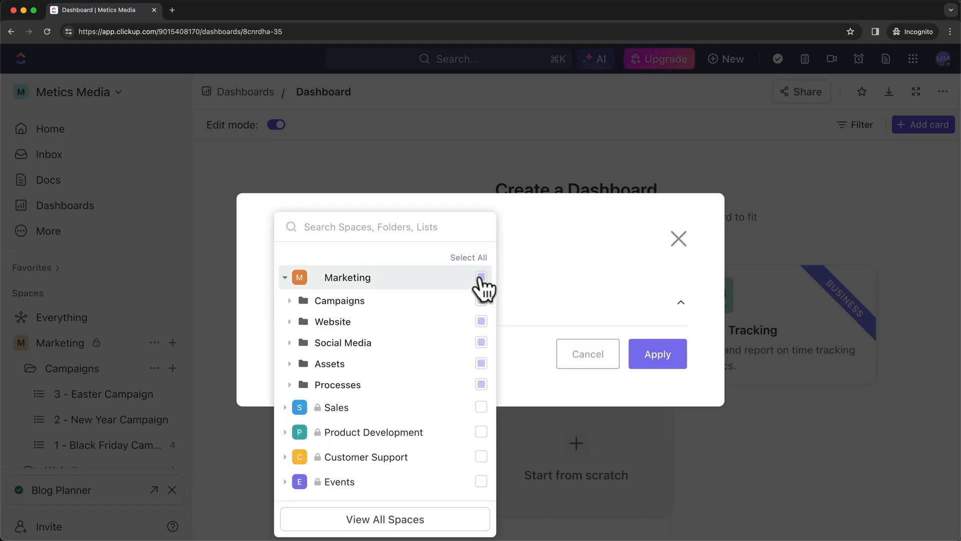
{"action": "left_click", "coordinate": [479, 278]}
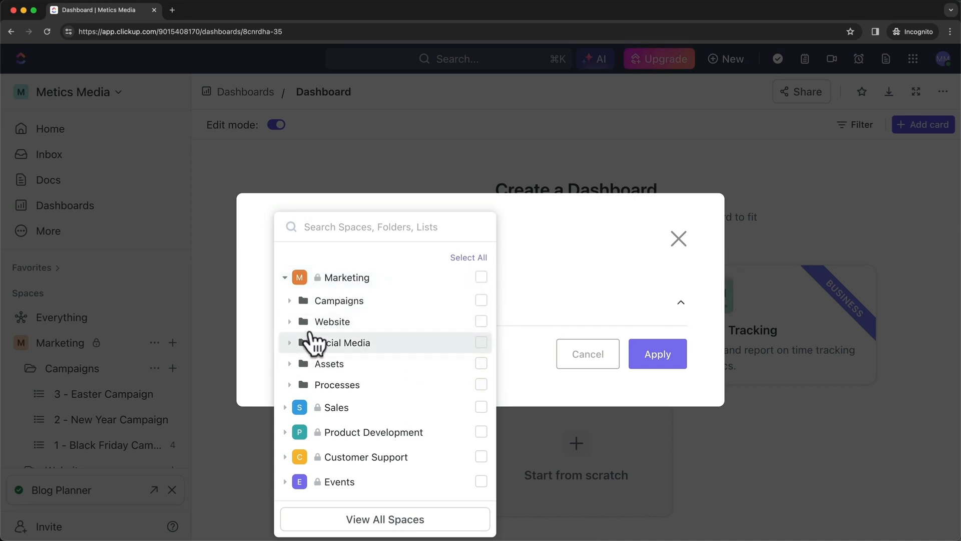
{"action": "left_click", "coordinate": [291, 321]}
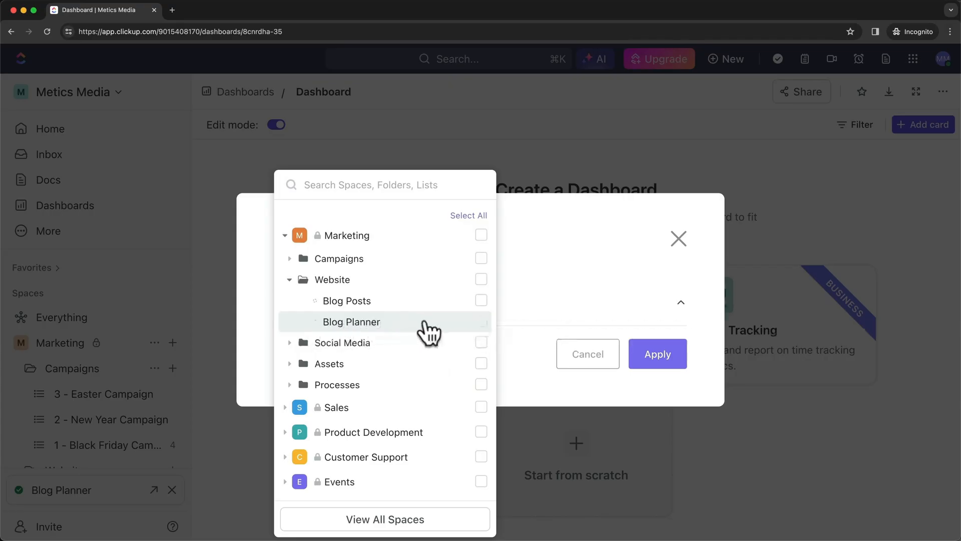
{"action": "left_click", "coordinate": [481, 321]}
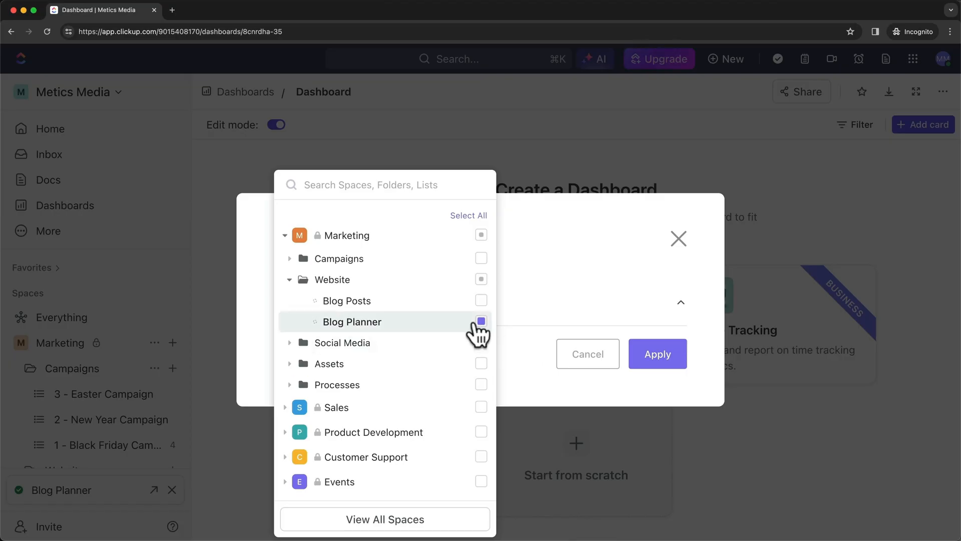
{"action": "left_click", "coordinate": [521, 357]}
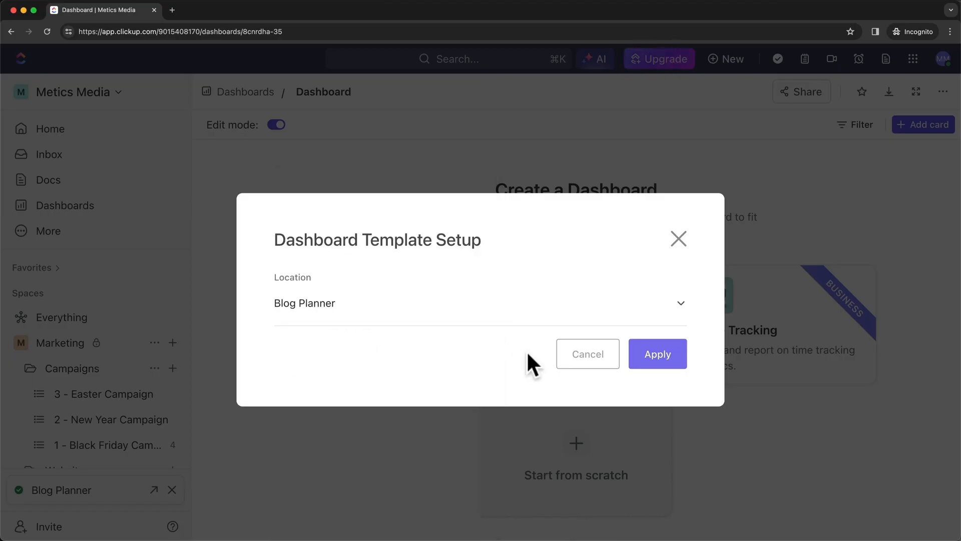
{"action": "left_click", "coordinate": [657, 355]}
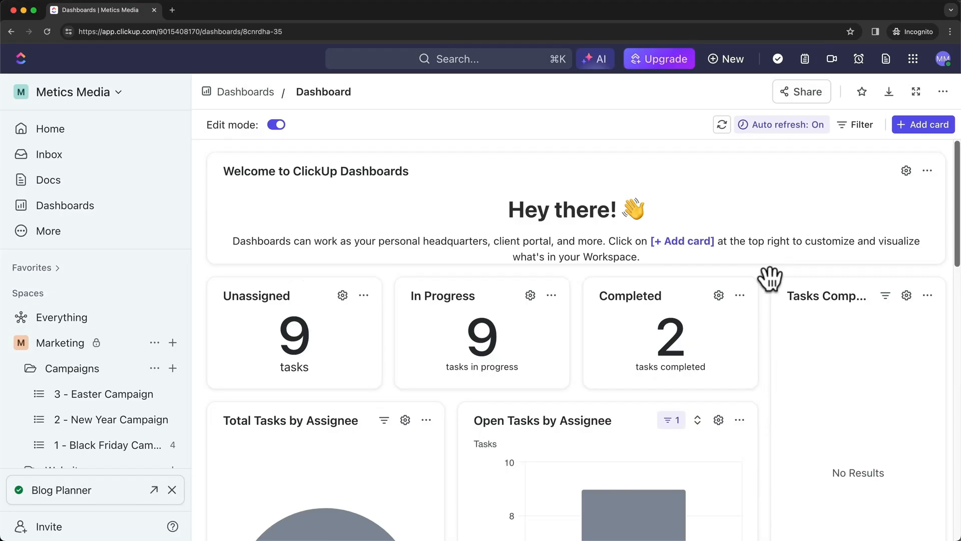
{"action": "scroll", "coordinate": [769, 278], "scroll_direction": "down", "scroll_amount": 2}
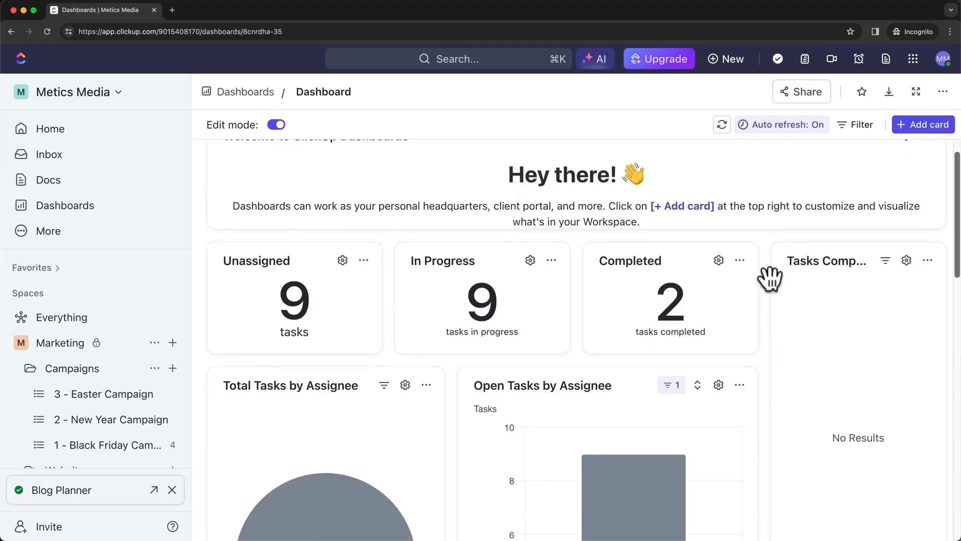
{"action": "scroll", "coordinate": [527, 373], "scroll_direction": "down", "scroll_amount": 2}
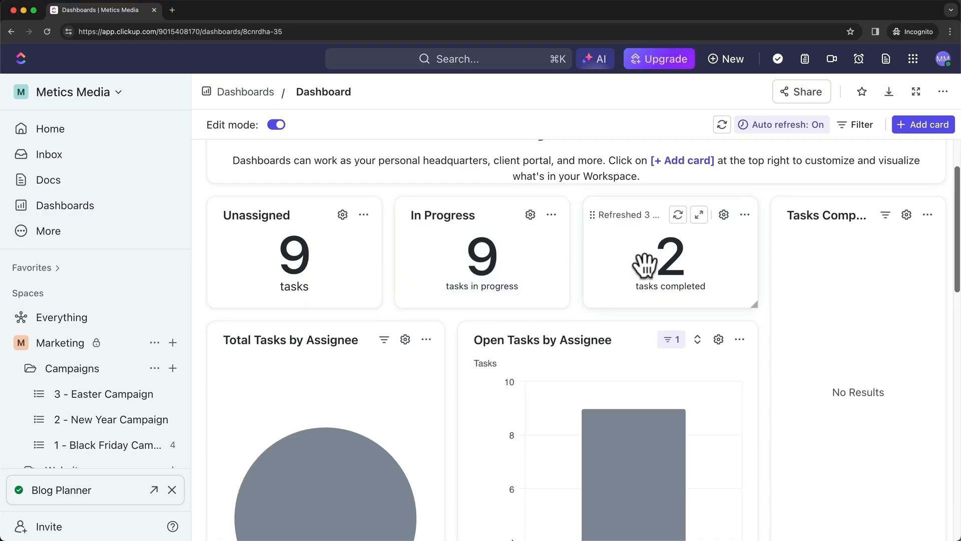
{"action": "scroll", "coordinate": [668, 255], "scroll_direction": "down", "scroll_amount": 2}
{"action": "scroll", "coordinate": [669, 250], "scroll_direction": "down", "scroll_amount": 3}
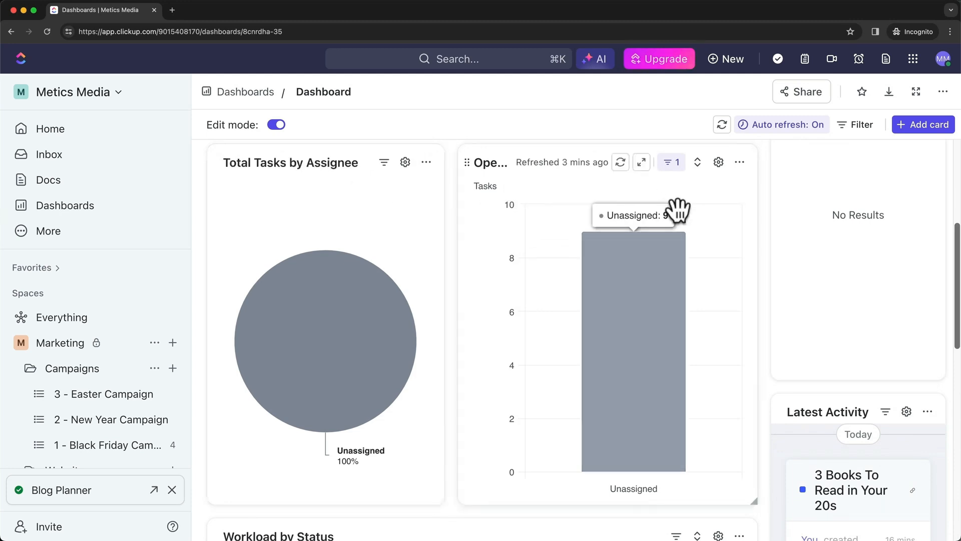
{"action": "scroll", "coordinate": [605, 247], "scroll_direction": "down", "scroll_amount": 5}
{"action": "scroll", "coordinate": [566, 318], "scroll_direction": "down", "scroll_amount": 5}
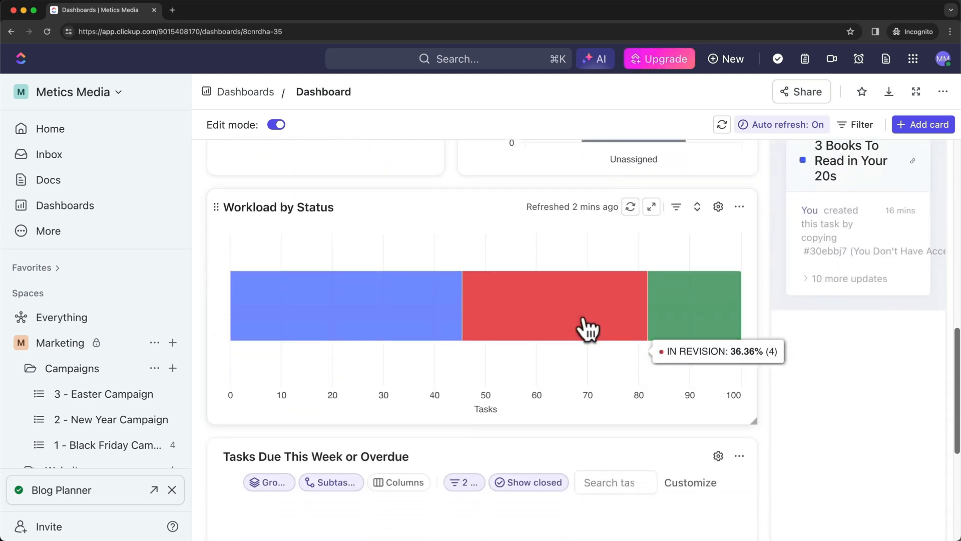
{"action": "scroll", "coordinate": [605, 334], "scroll_direction": "up", "scroll_amount": 5}
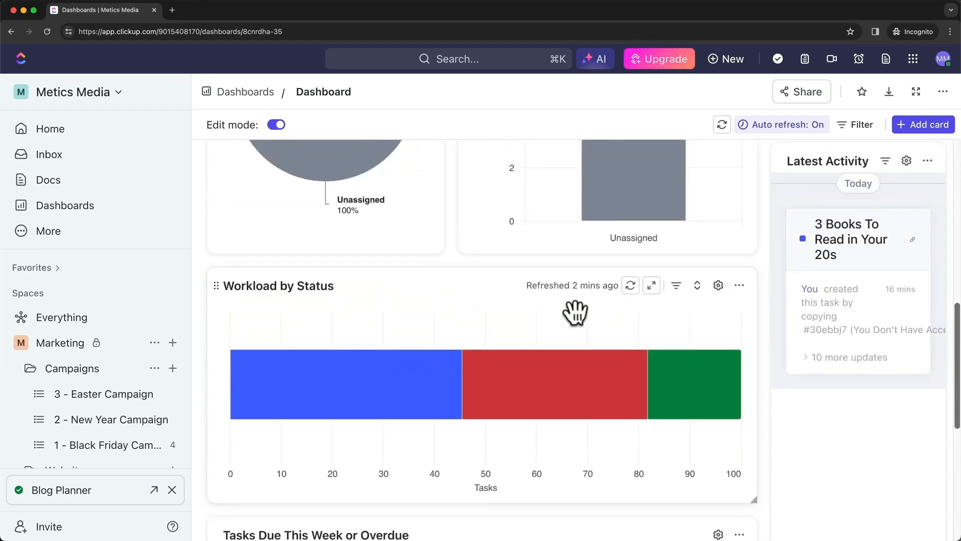
{"action": "scroll", "coordinate": [701, 286], "scroll_direction": "down", "scroll_amount": 2}
{"action": "scroll", "coordinate": [776, 251], "scroll_direction": "down", "scroll_amount": 4}
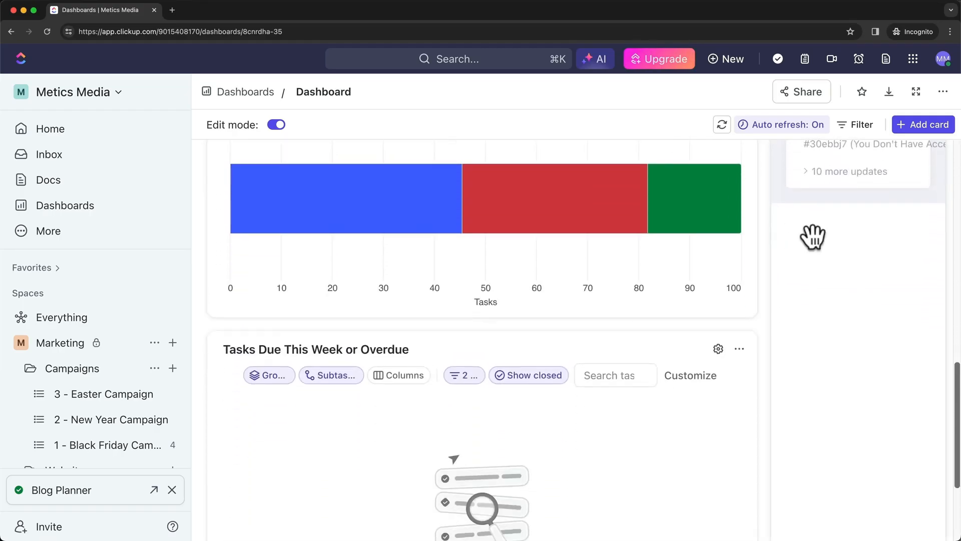
Add the Workload by Status bar chart card from the Statuses cards and widen it
{"action": "left_click", "coordinate": [909, 125]}
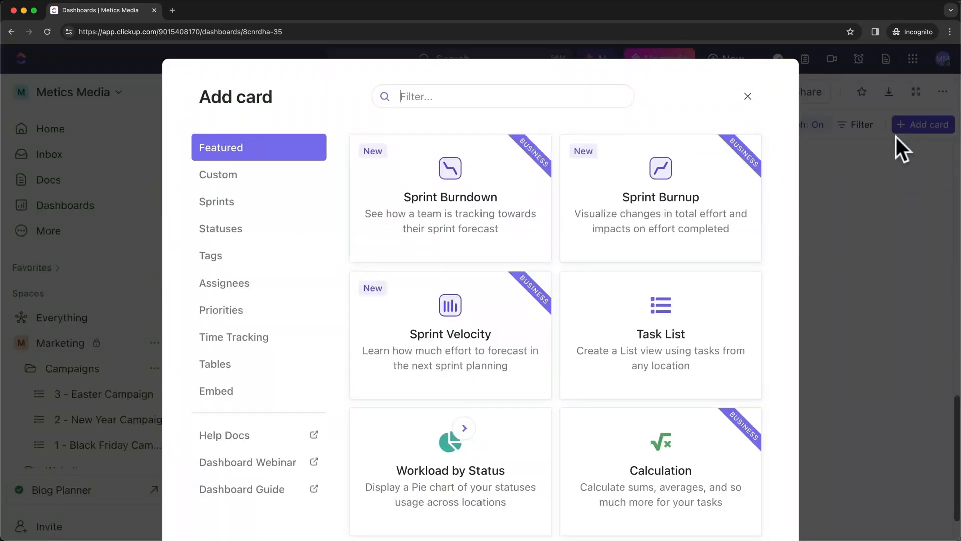
{"action": "left_click", "coordinate": [263, 175]}
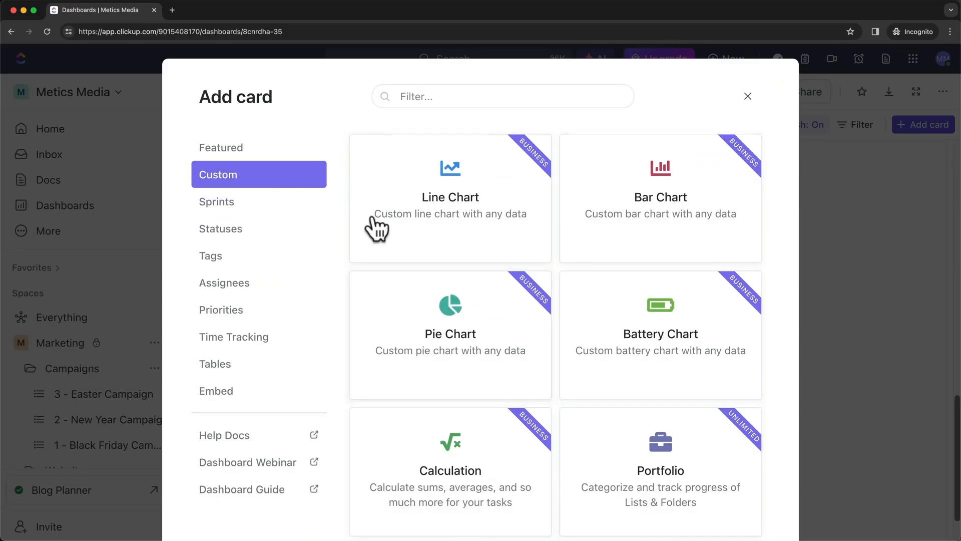
{"action": "left_click", "coordinate": [233, 203]}
{"action": "left_click", "coordinate": [228, 230]}
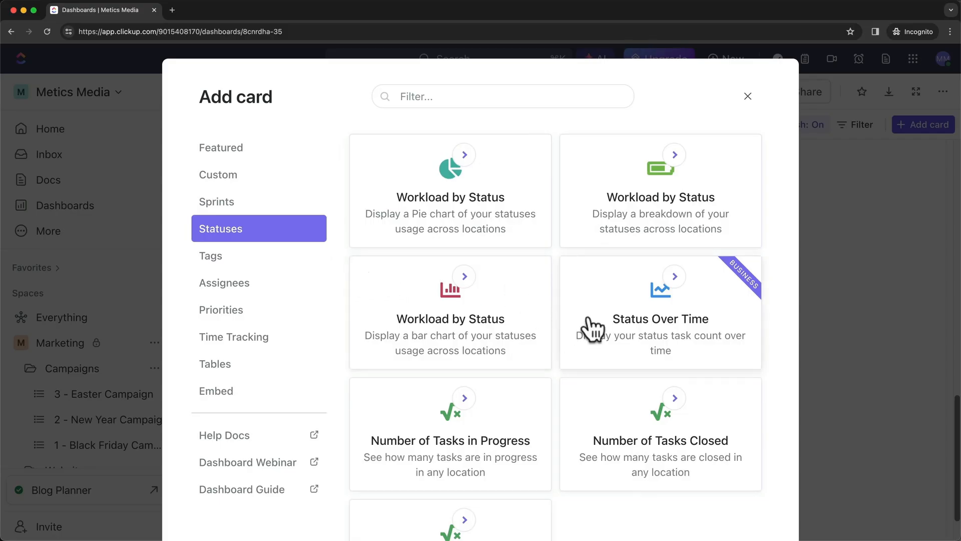
{"action": "scroll", "coordinate": [576, 330], "scroll_direction": "down", "scroll_amount": 1}
{"action": "left_click", "coordinate": [475, 313]}
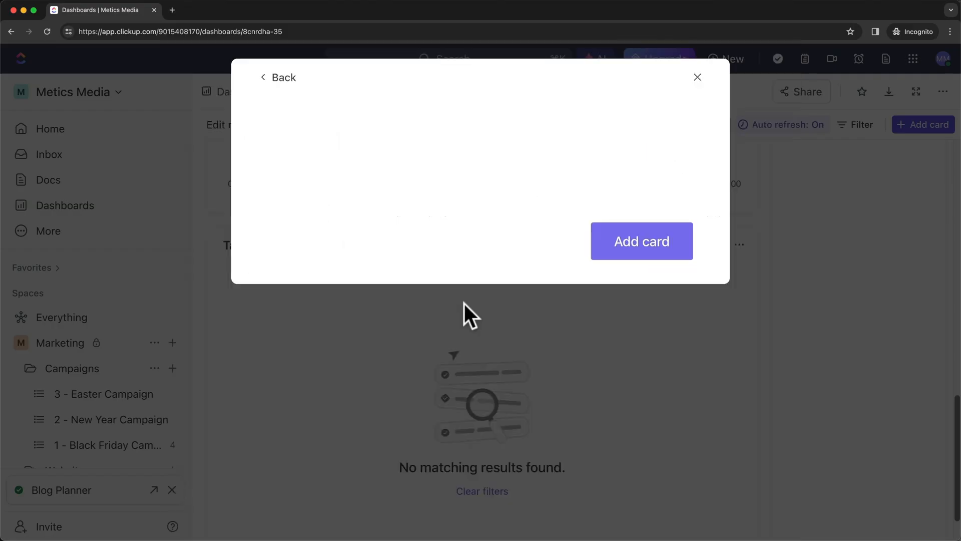
{"action": "scroll", "coordinate": [771, 395], "scroll_direction": "down", "scroll_amount": 3}
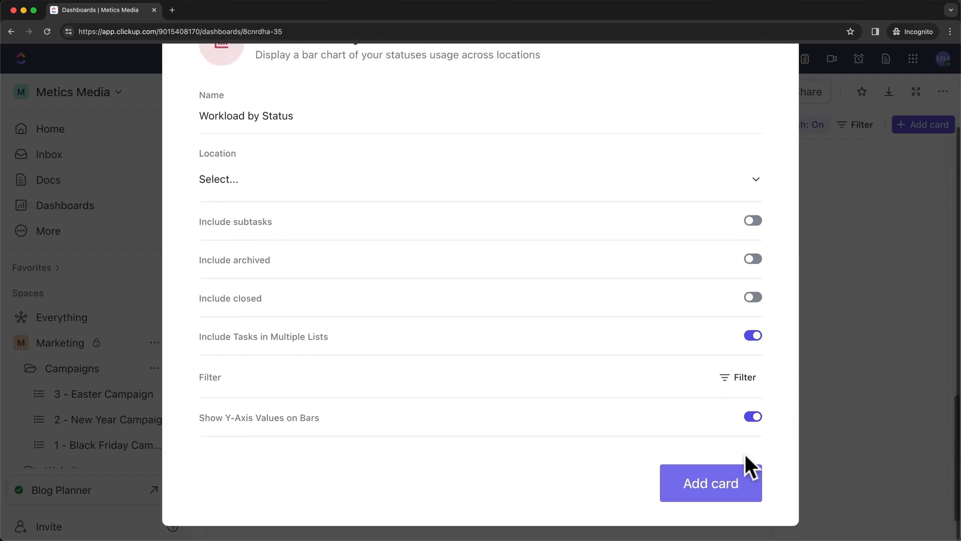
{"action": "left_click", "coordinate": [659, 486]}
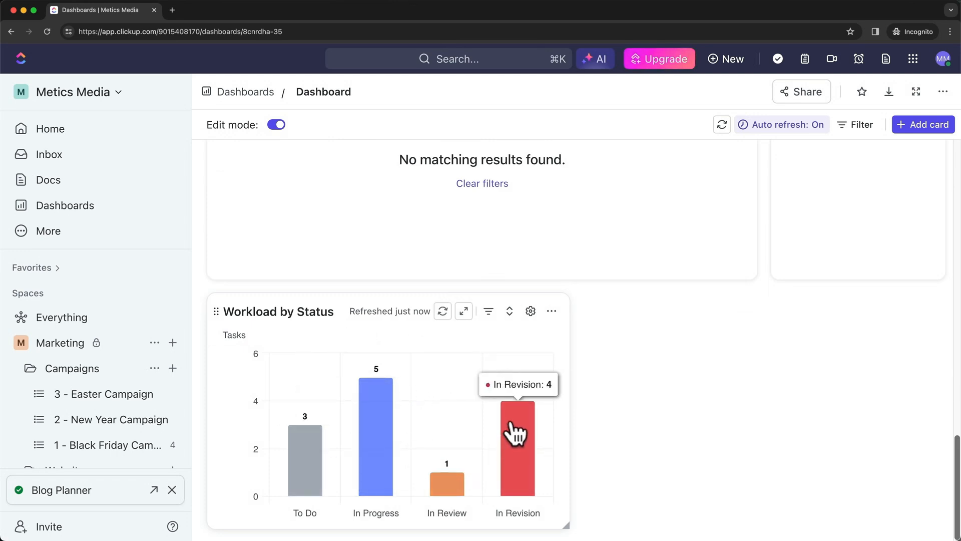
{"action": "left_click_drag", "start_coordinate": [567, 525], "coordinate": [523, 508]}
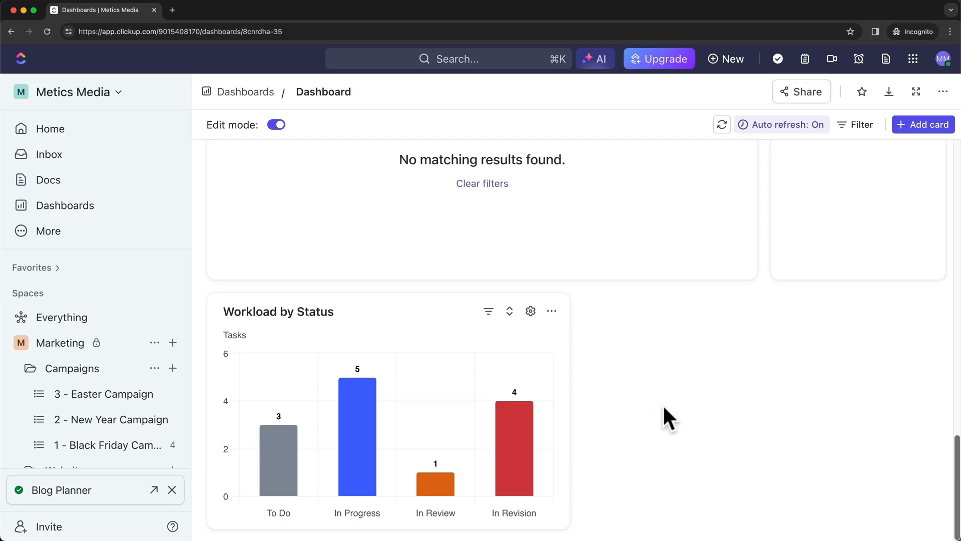
{"action": "mouse_move", "coordinate": [476, 376]}
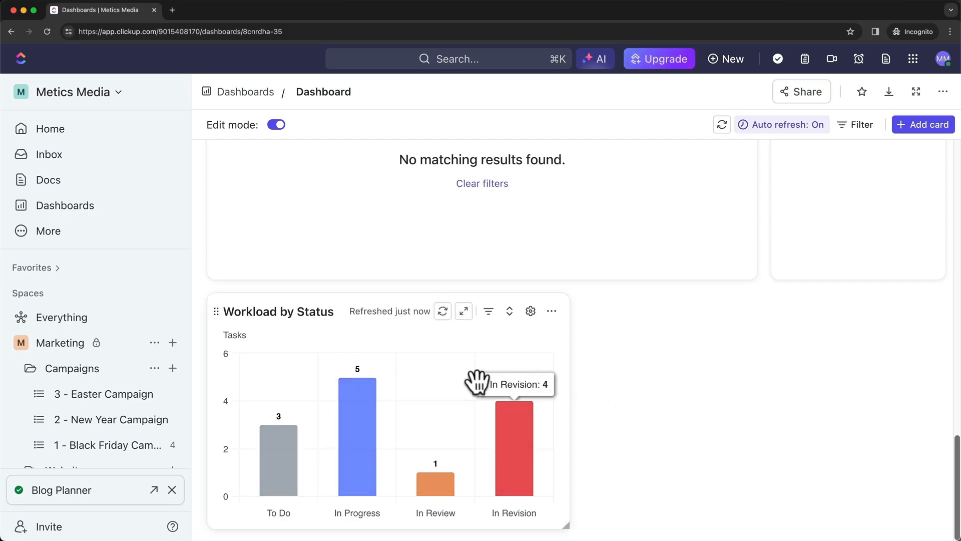
{"action": "mouse_move", "coordinate": [389, 412]}
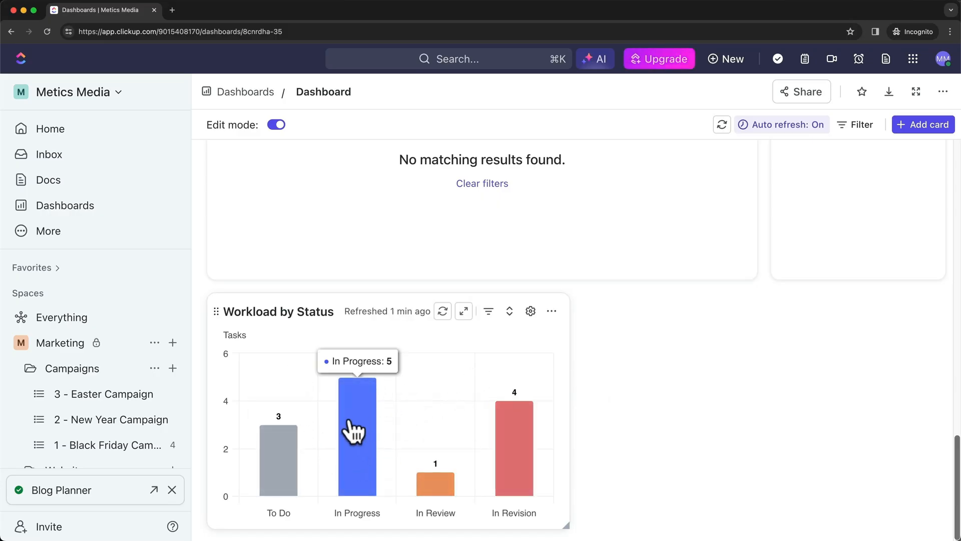
{"action": "left_click", "coordinate": [360, 454]}
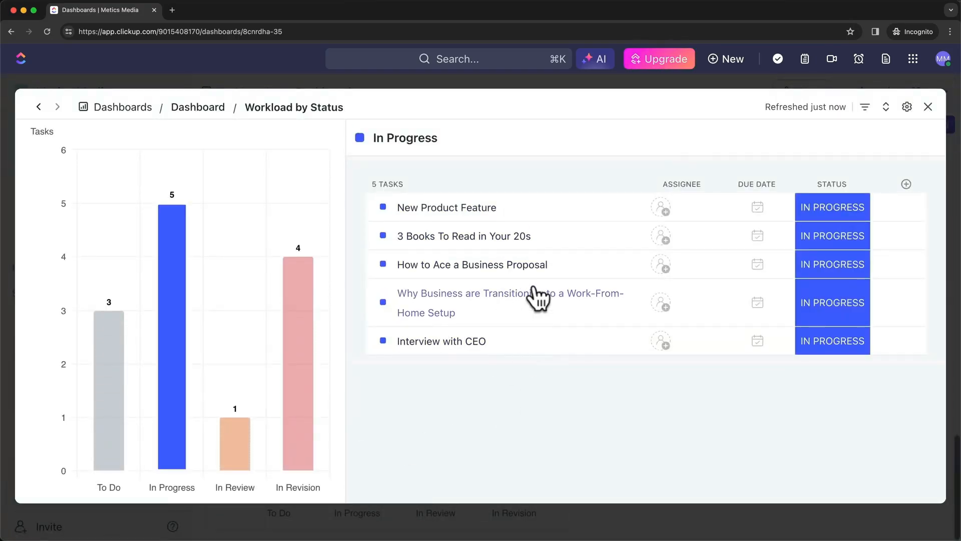
{"action": "left_click", "coordinate": [303, 298]}
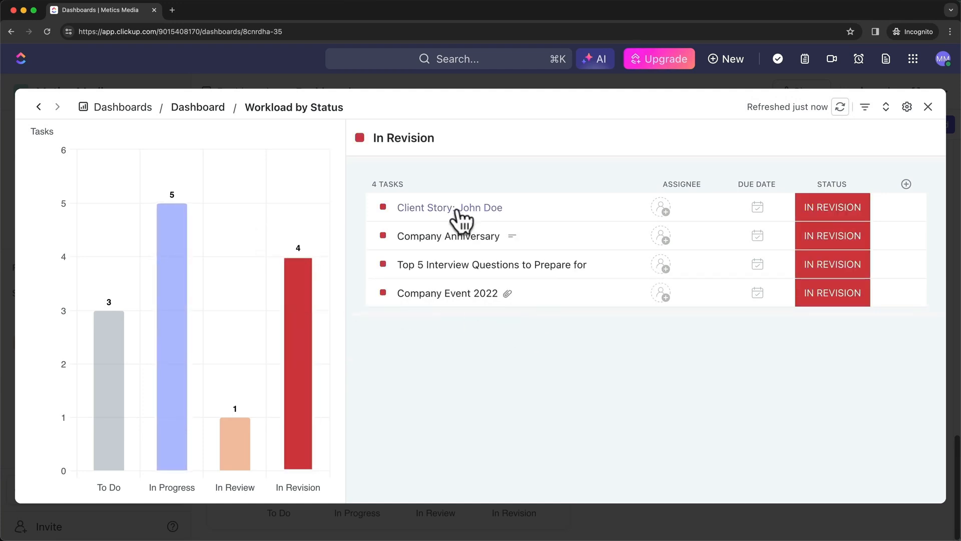
{"action": "left_click", "coordinate": [471, 208]}
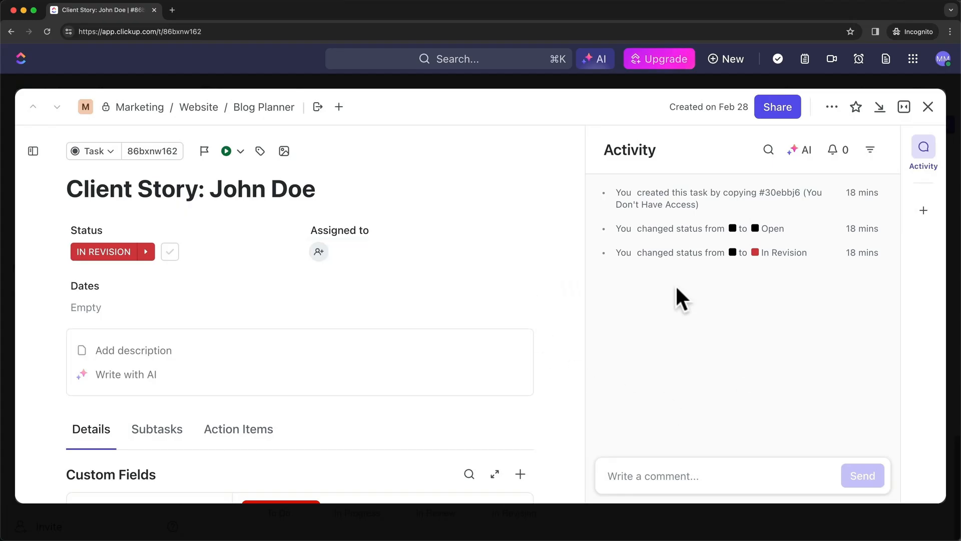
{"action": "scroll", "coordinate": [452, 366], "scroll_direction": "down", "scroll_amount": 5}
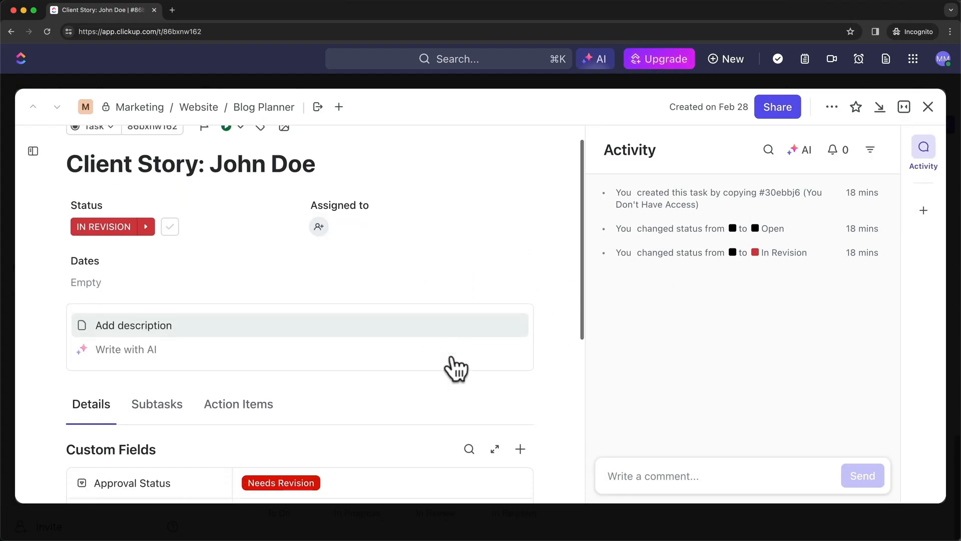
{"action": "scroll", "coordinate": [466, 341], "scroll_direction": "up", "scroll_amount": 5}
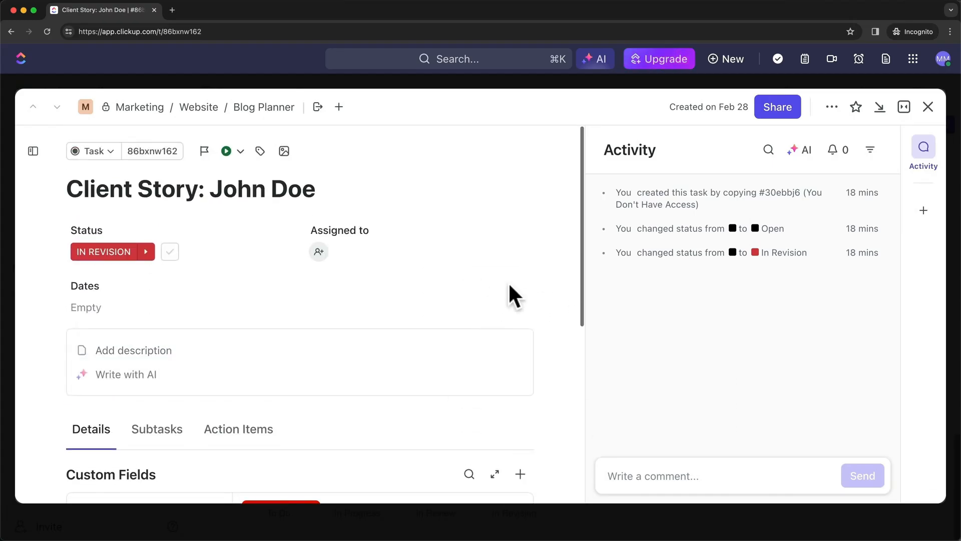
{"action": "left_click", "coordinate": [927, 107]}
{"action": "left_click", "coordinate": [927, 107]}
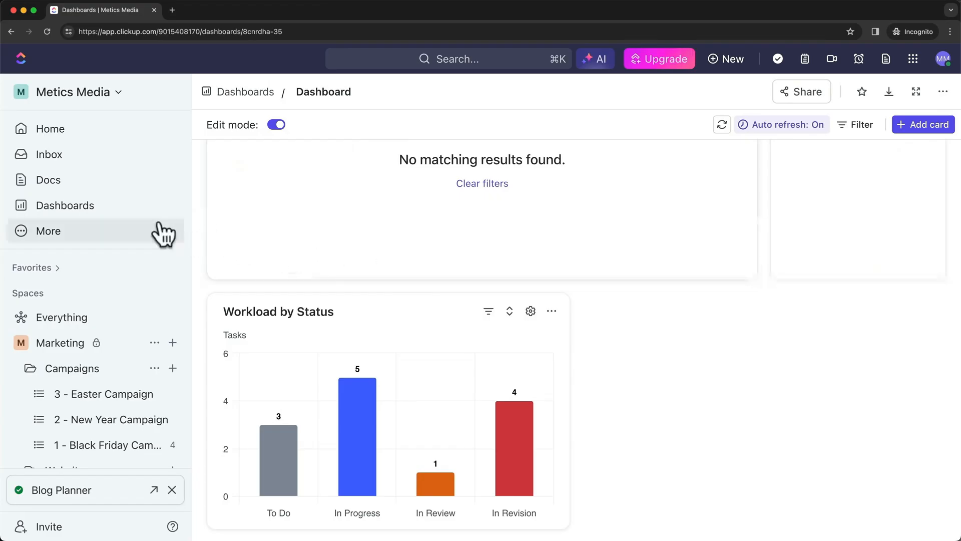
In the Dashboards overview, change the dashboard's name to 'Blog Post Planner'
{"action": "left_click", "coordinate": [98, 206]}
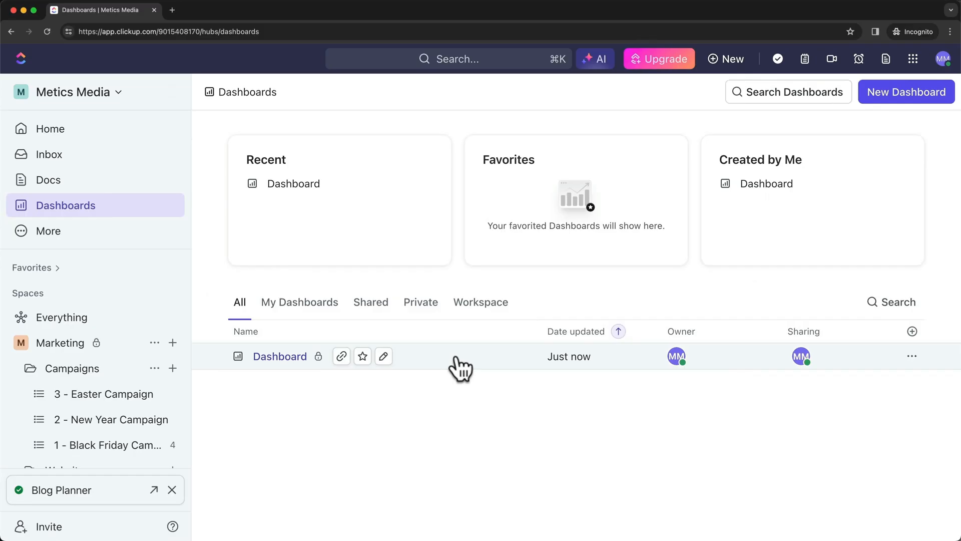
{"action": "left_click", "coordinate": [382, 356]}
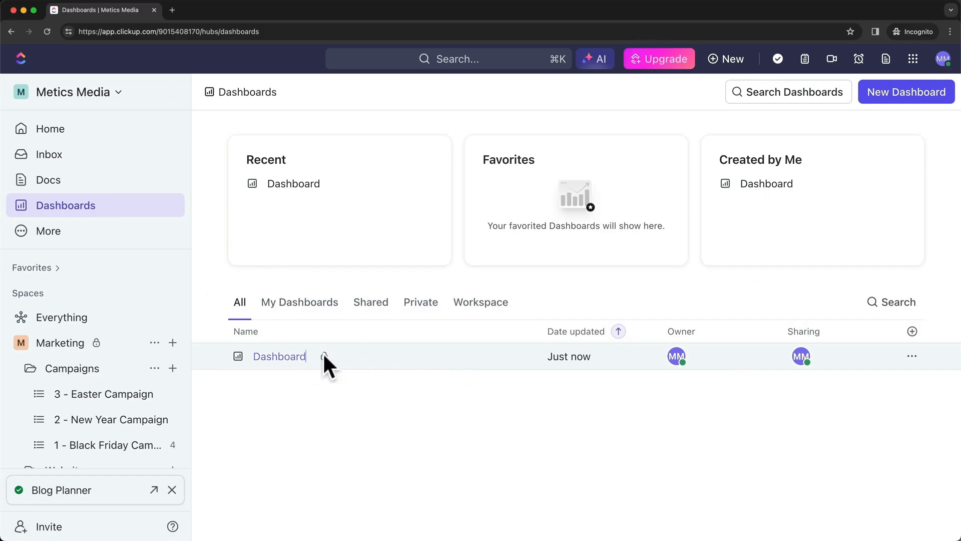
{"action": "key", "text": "BackSpace"}
{"action": "key", "text": "BackSpace"}
{"action": "key", "text": "BackSpace"}
{"action": "key", "text": "BackSpace"}
{"action": "key", "text": "BackSpace"}
{"action": "key", "text": "BackSpace"}
{"action": "key", "text": "BackSpace"}
{"action": "key", "text": "BackSpace"}
{"action": "key", "text": "BackSpace"}
{"action": "type", "text": "Blog"}
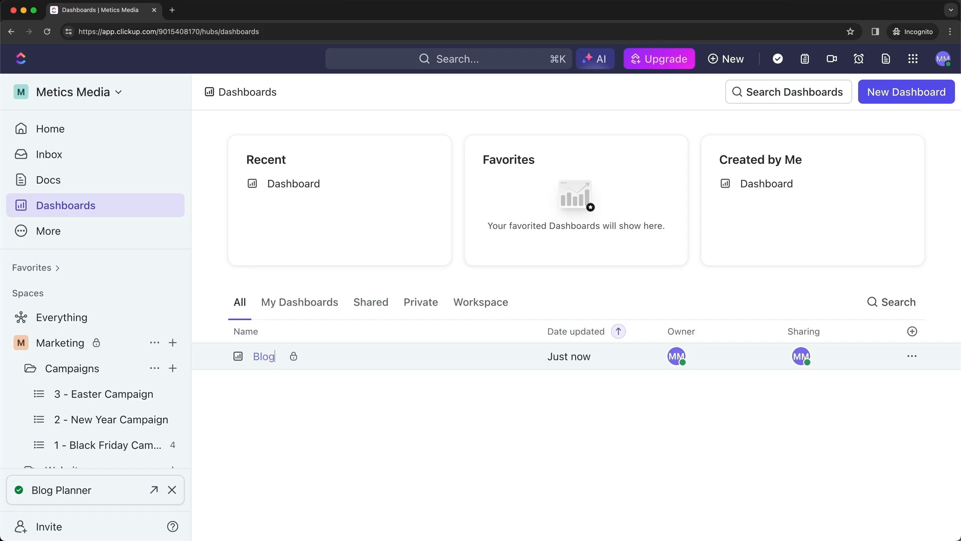
{"action": "type", "text": " Post Planner"}
{"action": "left_click", "coordinate": [441, 400]}
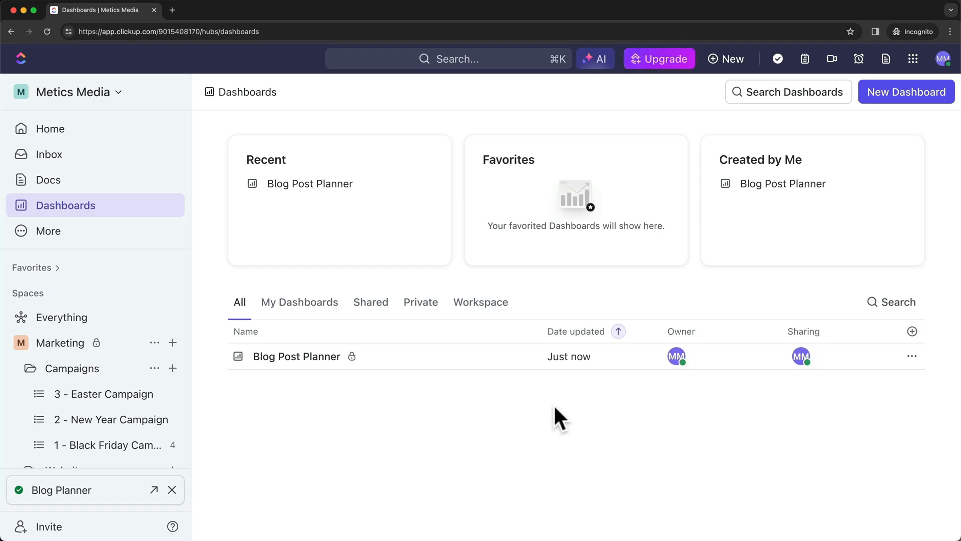
In Manage users, invite the new person's e-mail address with the Member role
{"action": "left_click", "coordinate": [107, 96]}
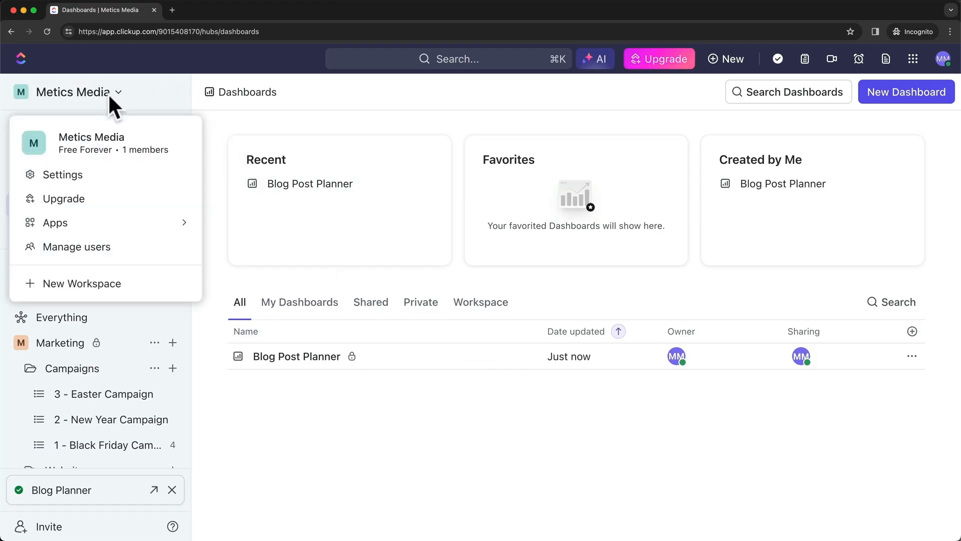
{"action": "left_click", "coordinate": [168, 262]}
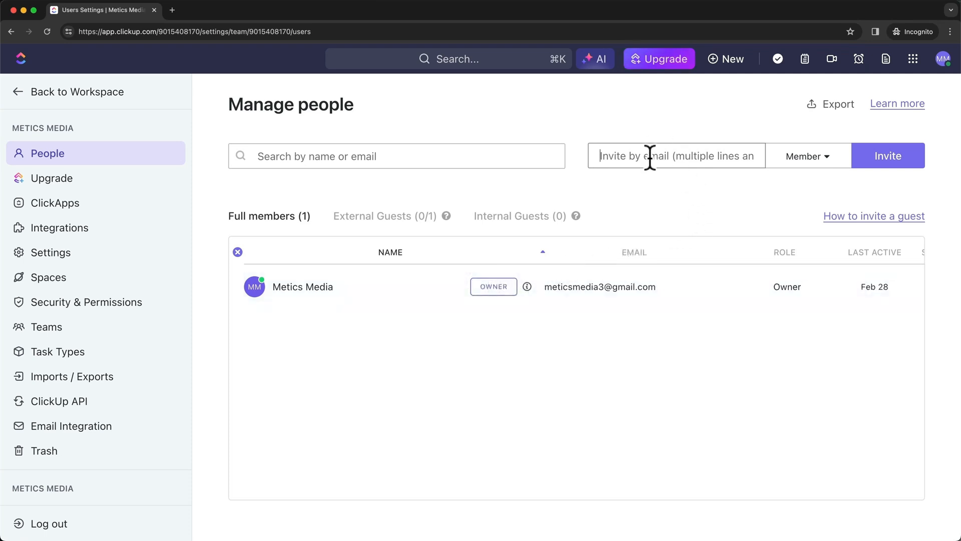
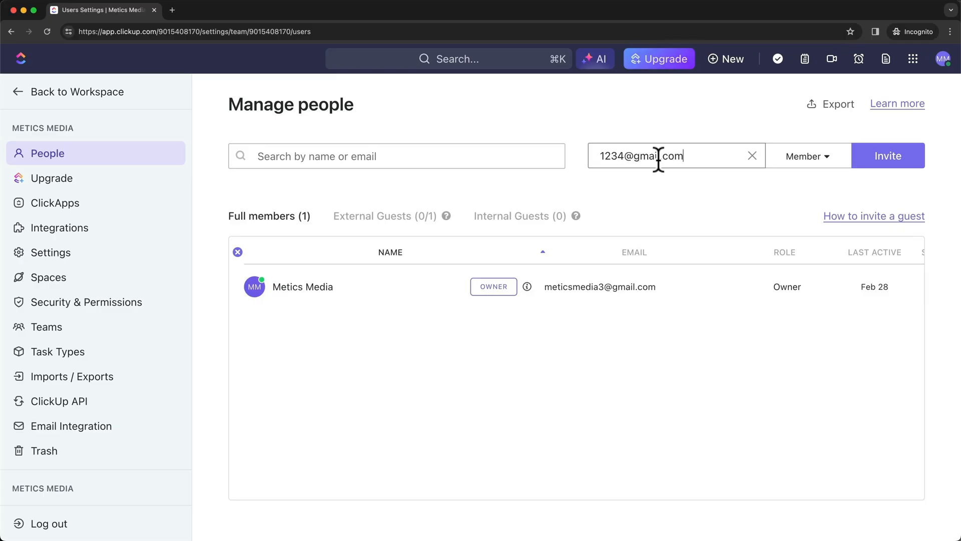
{"action": "left_click", "coordinate": [810, 157]}
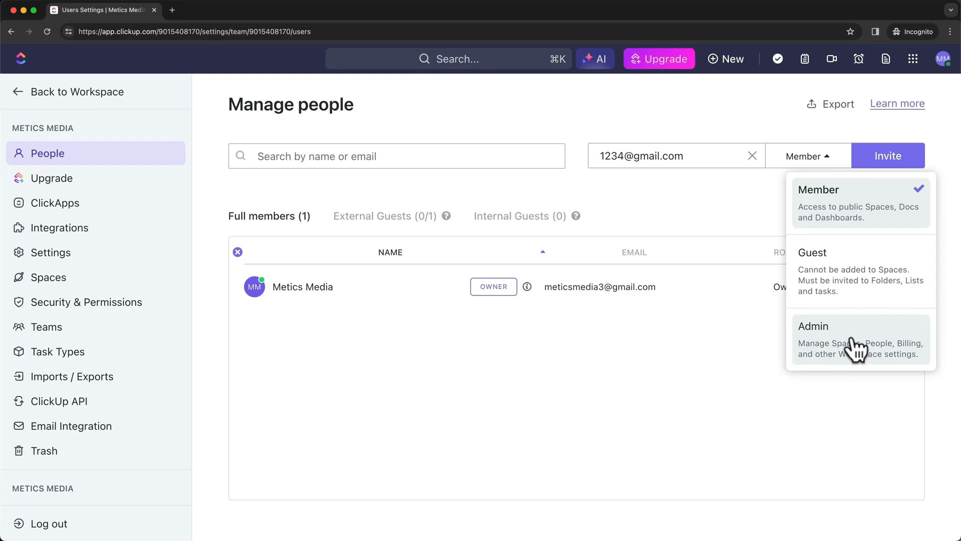
{"action": "left_click", "coordinate": [869, 218]}
{"action": "left_click", "coordinate": [883, 153]}
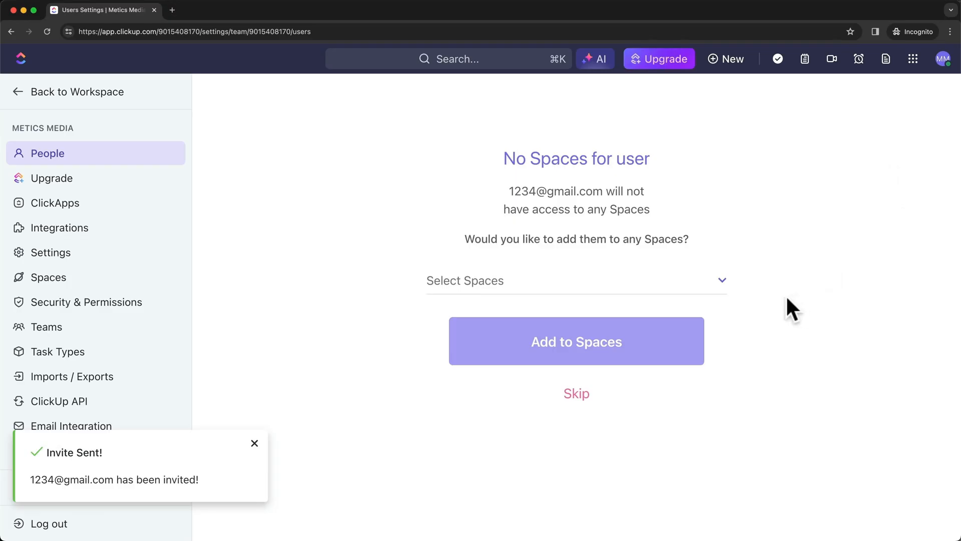
Add the invited member to the Marketing space
{"action": "left_click", "coordinate": [638, 283]}
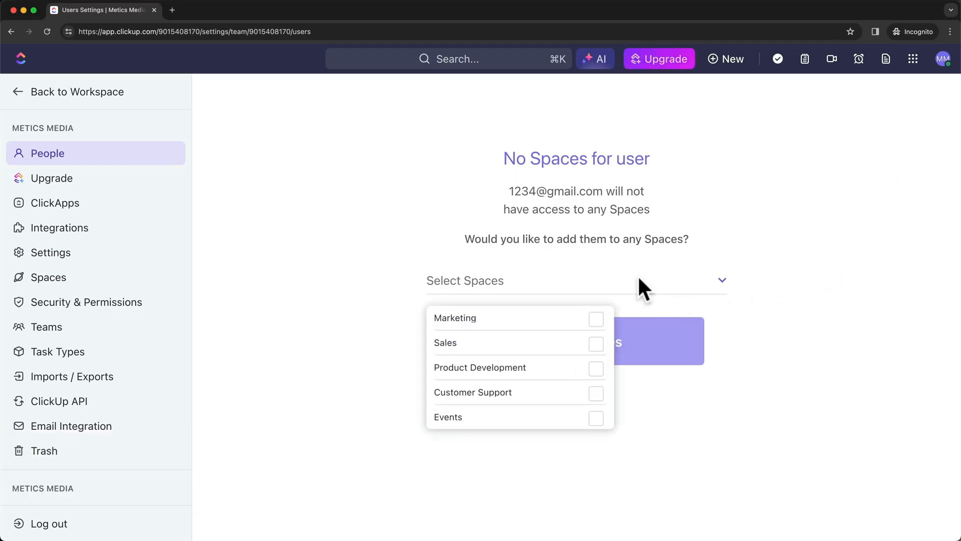
{"action": "left_click", "coordinate": [597, 323]}
{"action": "left_click", "coordinate": [743, 329]}
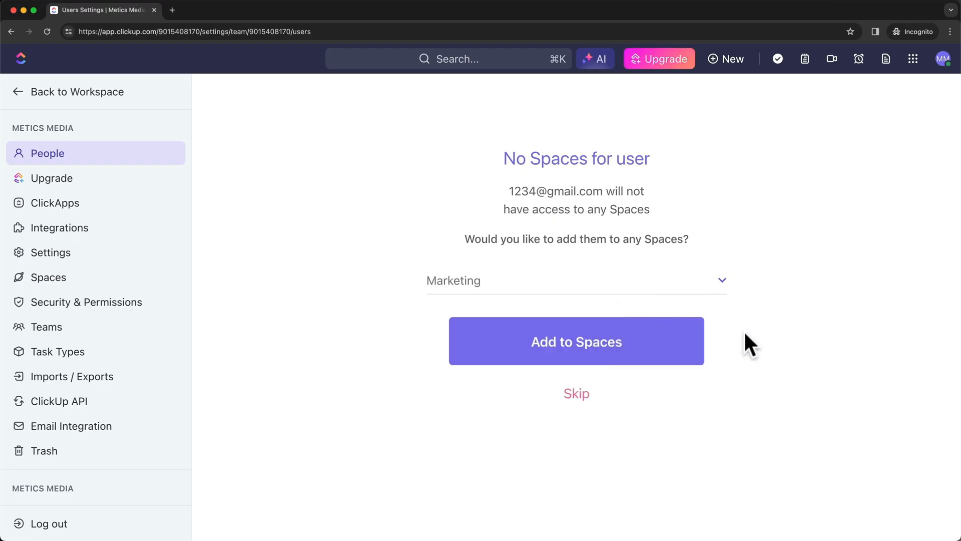
{"action": "left_click", "coordinate": [596, 351]}
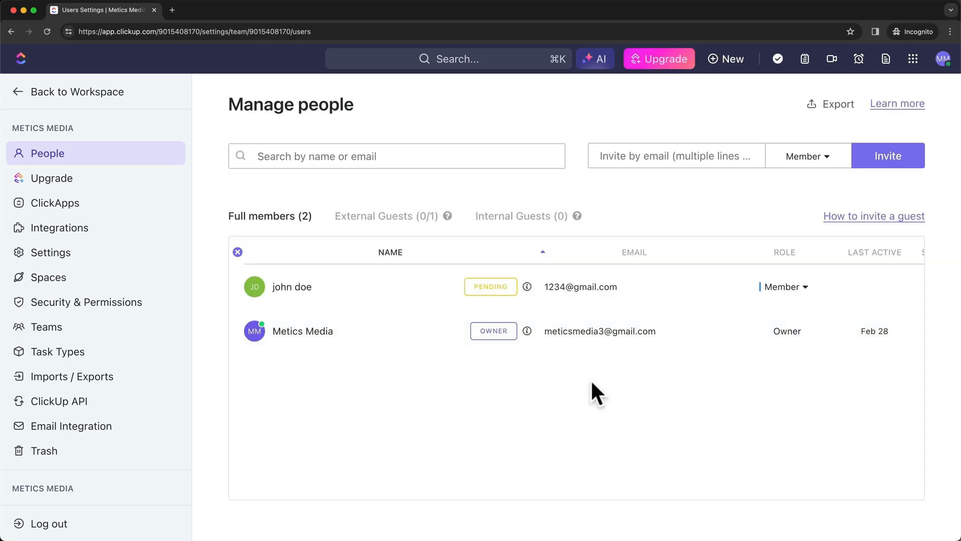
{"action": "mouse_move", "coordinate": [620, 284]}
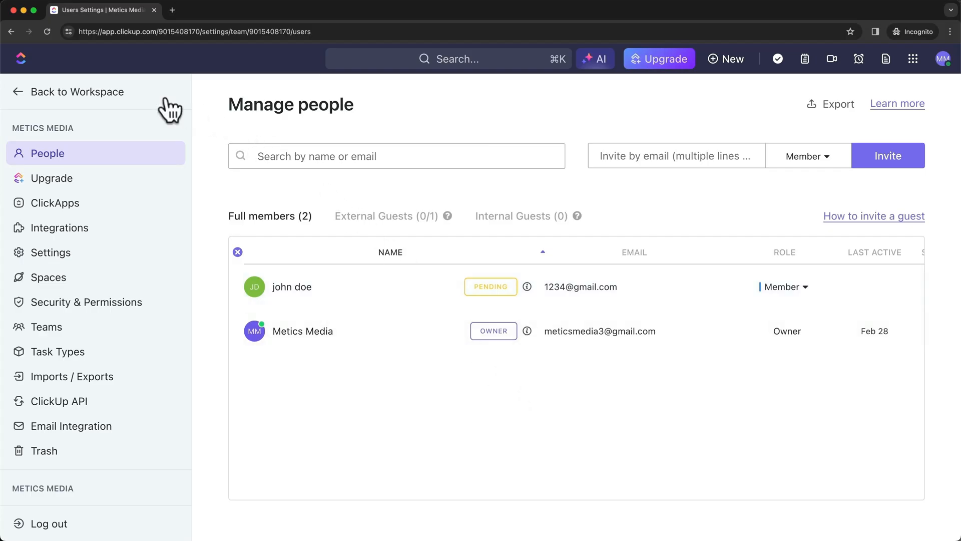
Back in the workspace, make the Events space public through its Sharing & Permissions
{"action": "left_click", "coordinate": [18, 91]}
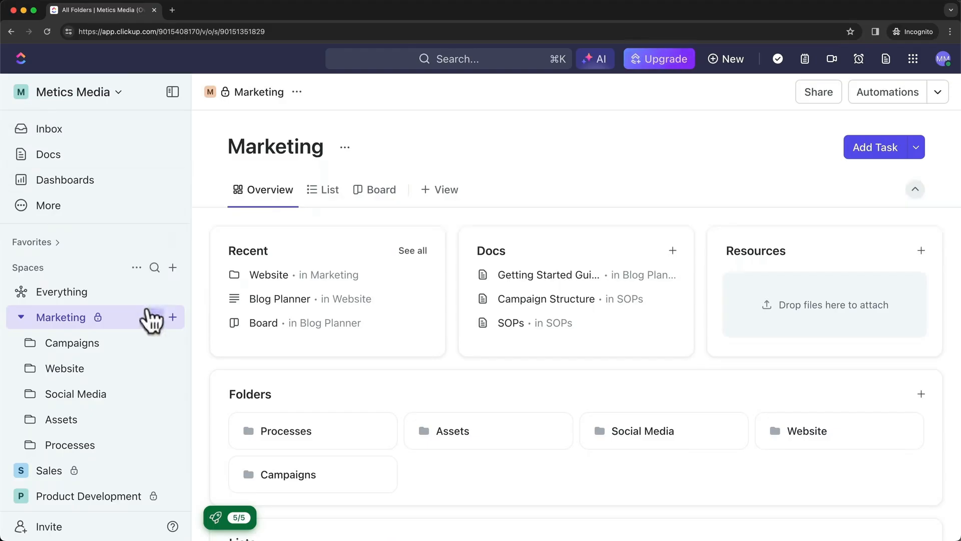
{"action": "scroll", "coordinate": [138, 325], "scroll_direction": "down", "scroll_amount": 3}
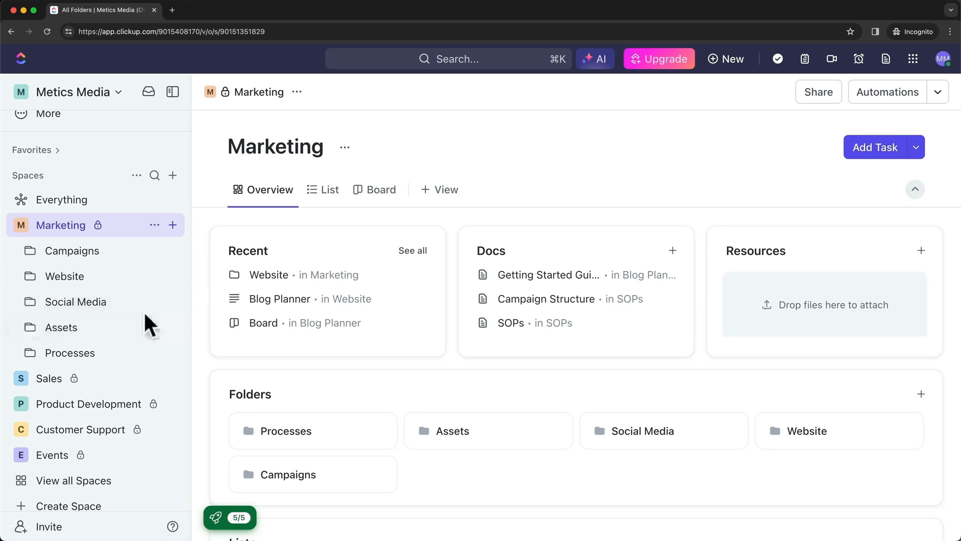
{"action": "scroll", "coordinate": [143, 311], "scroll_direction": "down", "scroll_amount": 1}
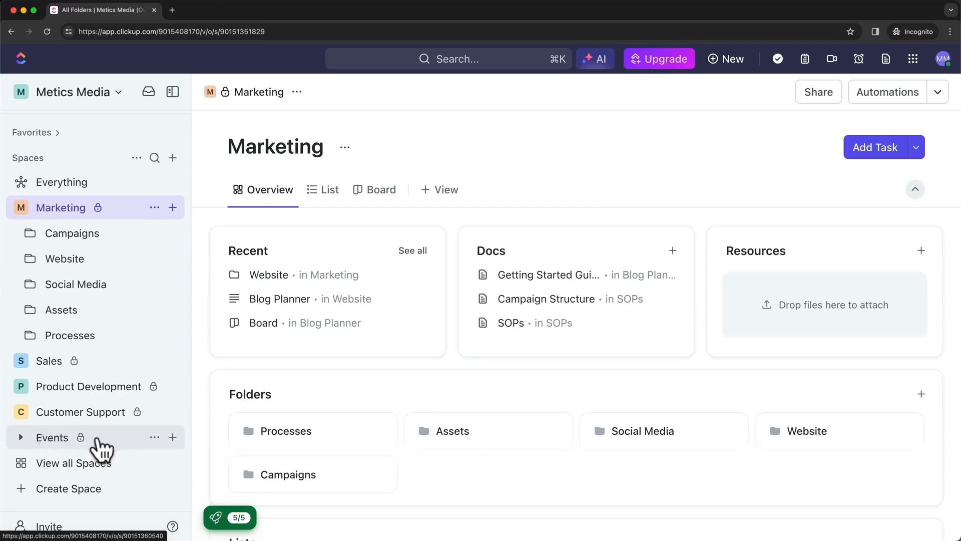
{"action": "left_click", "coordinate": [154, 437]}
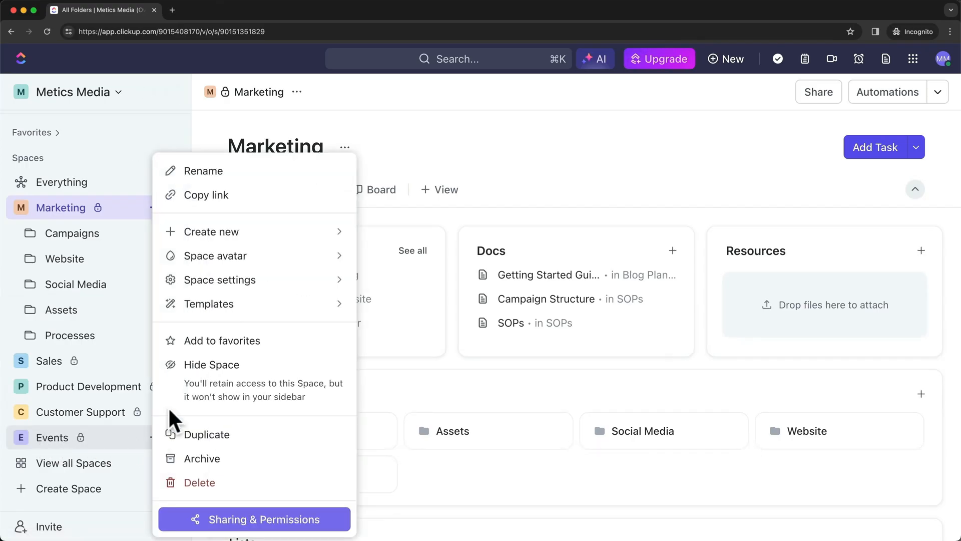
{"action": "left_click", "coordinate": [246, 523]}
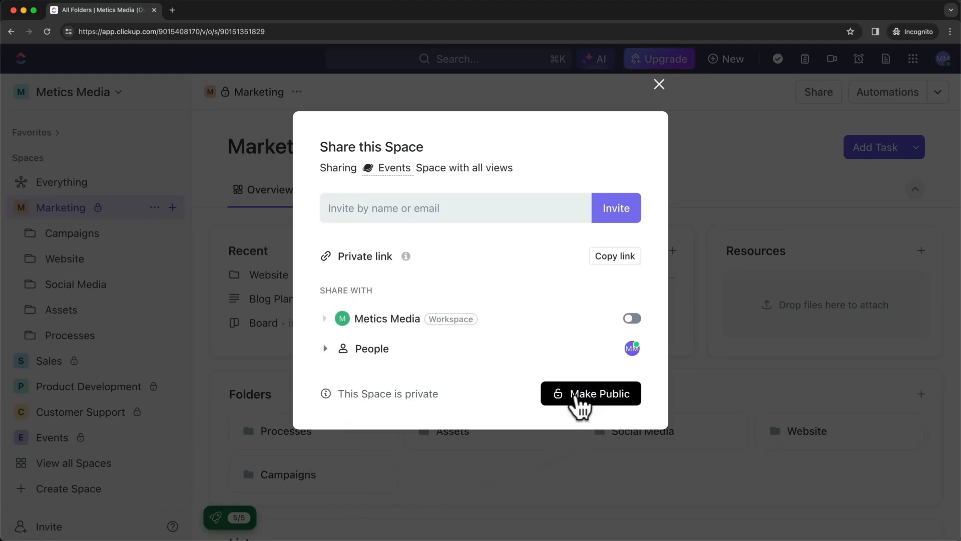
{"action": "left_click", "coordinate": [580, 405]}
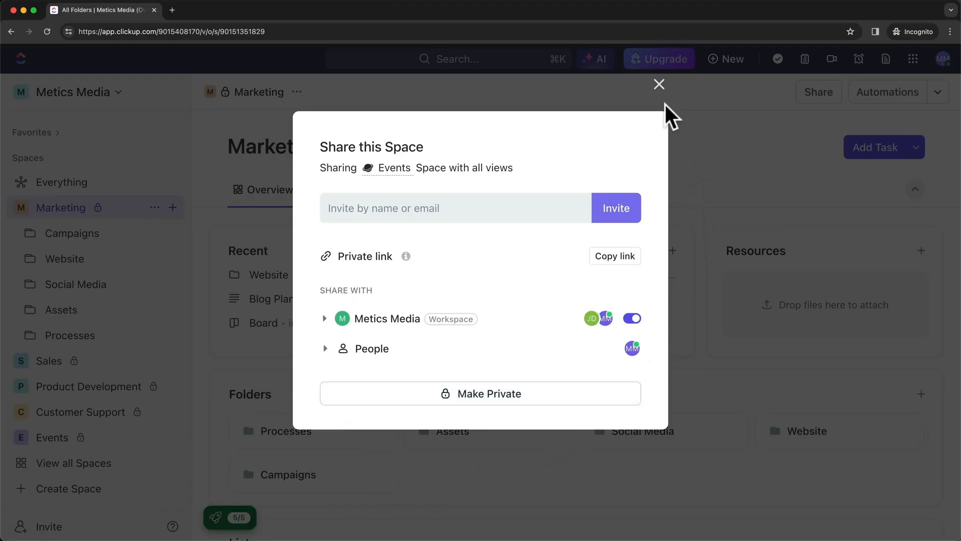
{"action": "left_click", "coordinate": [659, 85]}
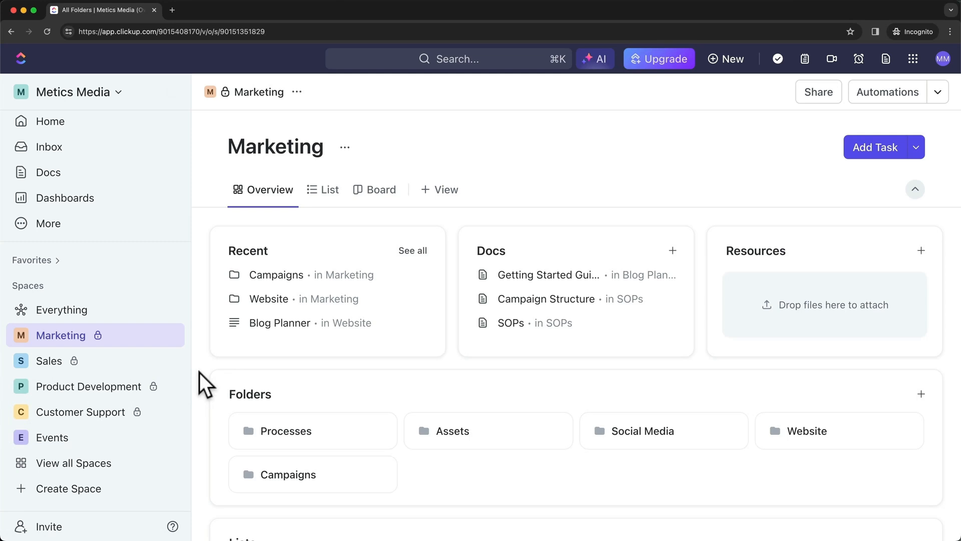
Open Sharing & Permissions for the 3 - Easter Campaign list in Marketing
{"action": "left_click", "coordinate": [19, 338]}
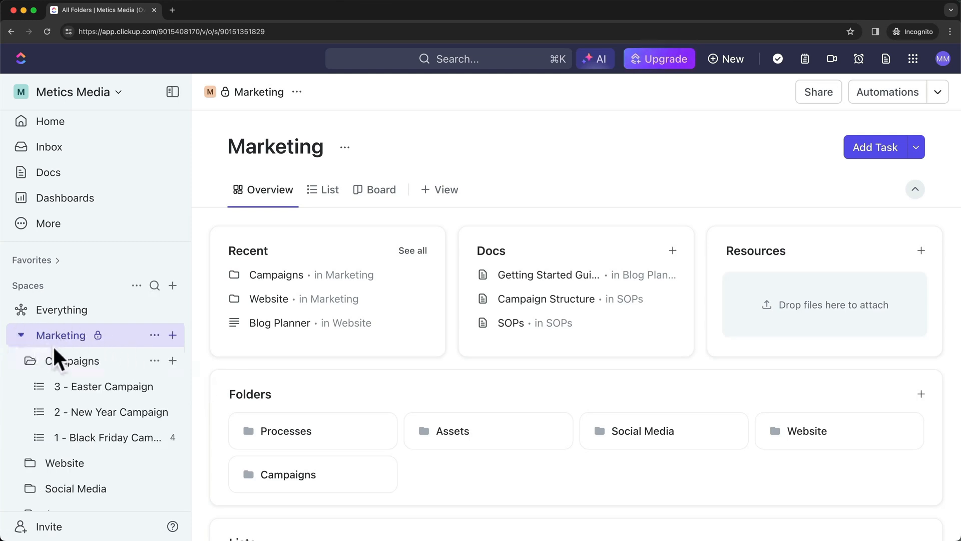
{"action": "scroll", "coordinate": [115, 416], "scroll_direction": "down", "scroll_amount": 3}
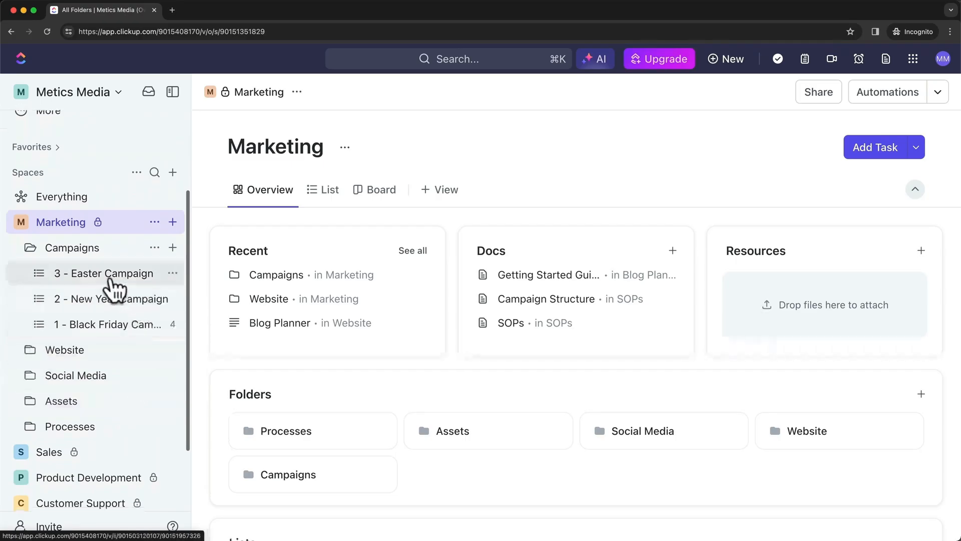
{"action": "left_click", "coordinate": [173, 274]}
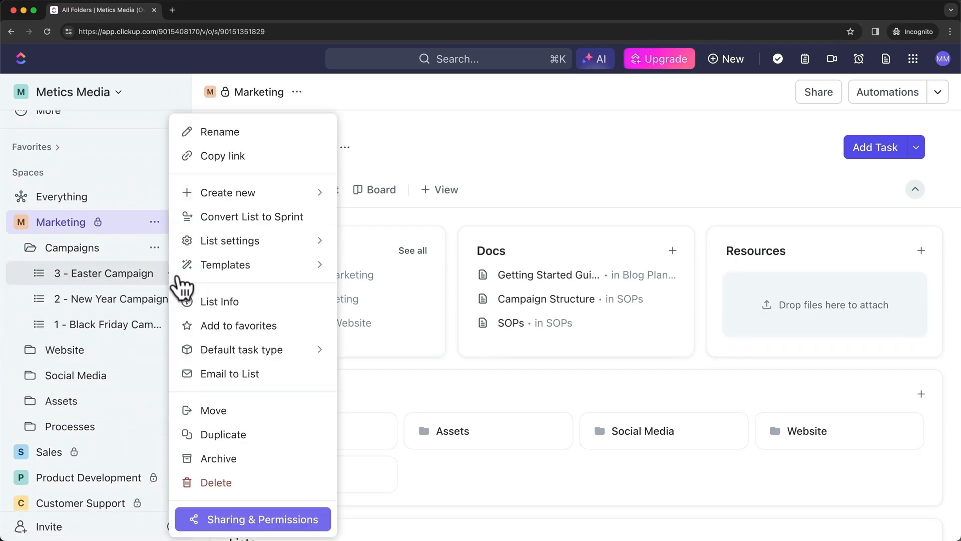
{"action": "left_click", "coordinate": [269, 519]}
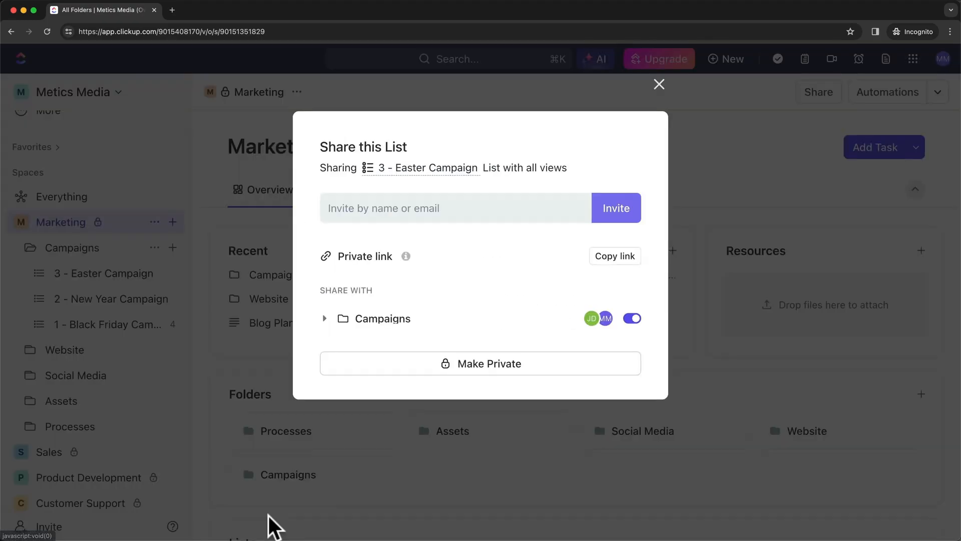
Share the list with the invited person's e-mail as a Guest with Full permission
{"action": "left_click", "coordinate": [457, 213]}
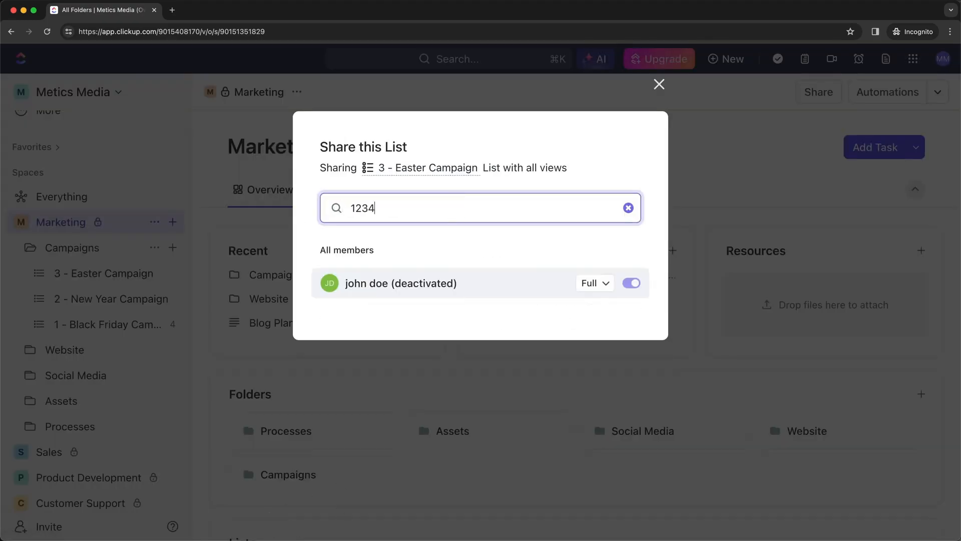
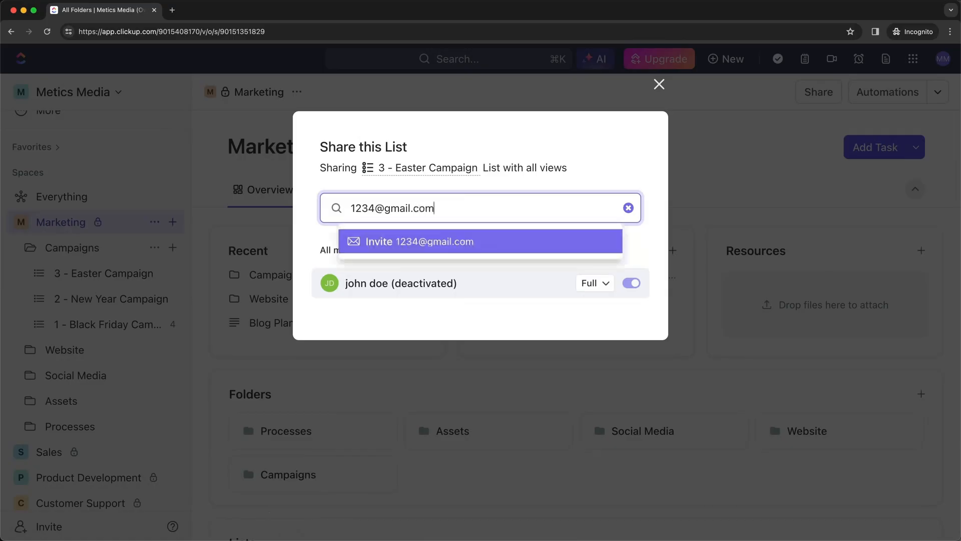
{"action": "left_click", "coordinate": [473, 240]}
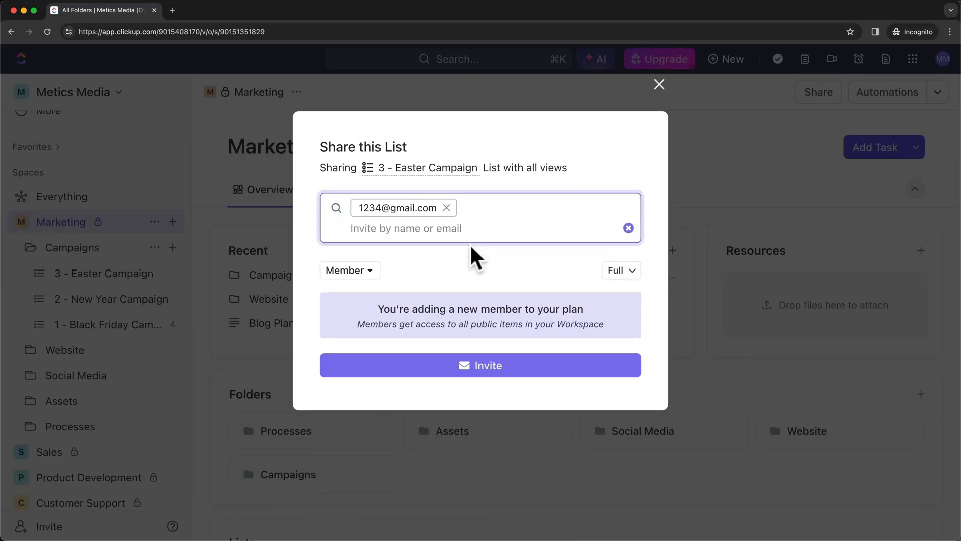
{"action": "left_click", "coordinate": [348, 273]}
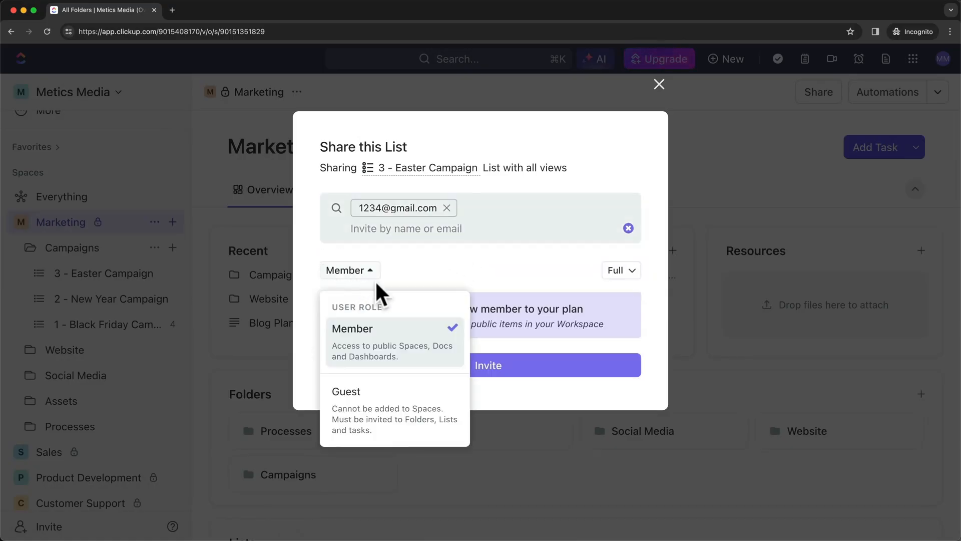
{"action": "left_click", "coordinate": [381, 413]}
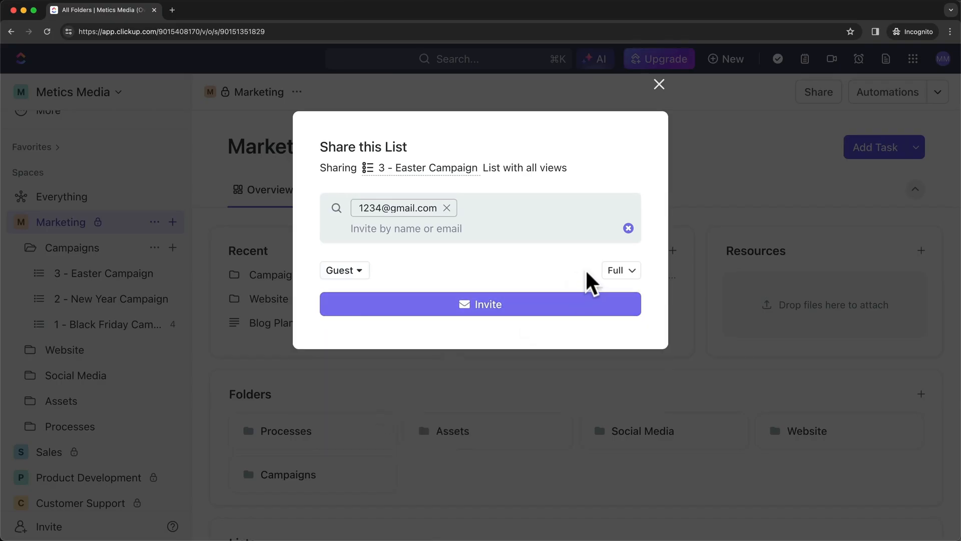
{"action": "left_click", "coordinate": [617, 273]}
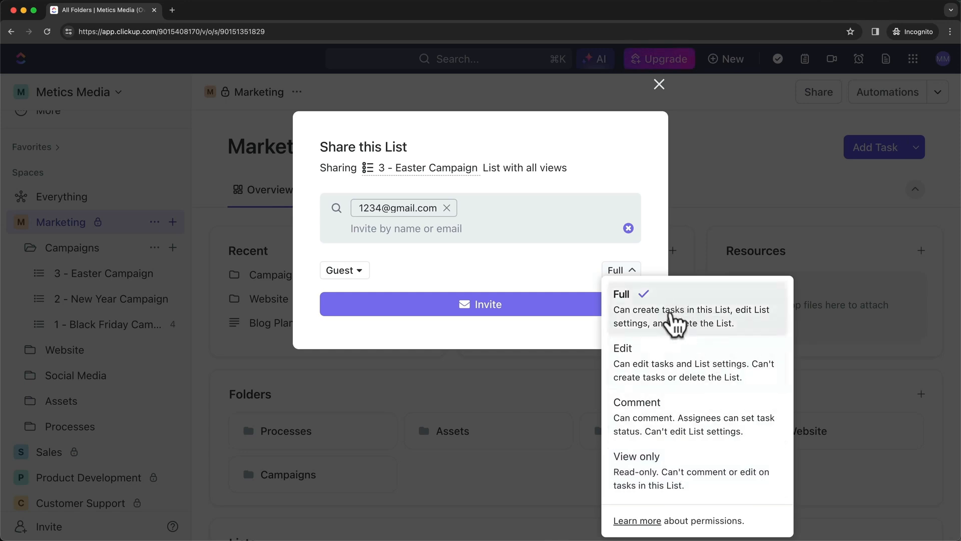
{"action": "left_click", "coordinate": [554, 266]}
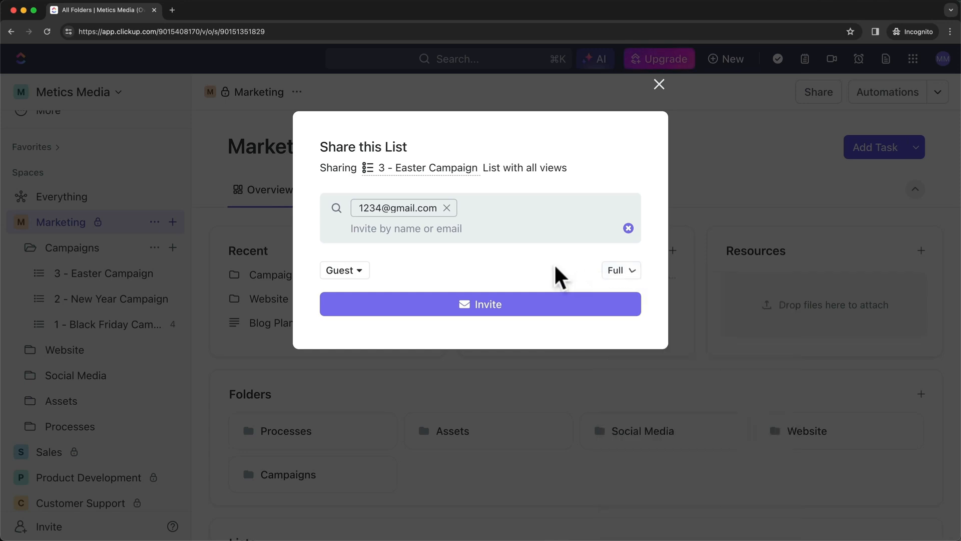
{"action": "left_click", "coordinate": [490, 306]}
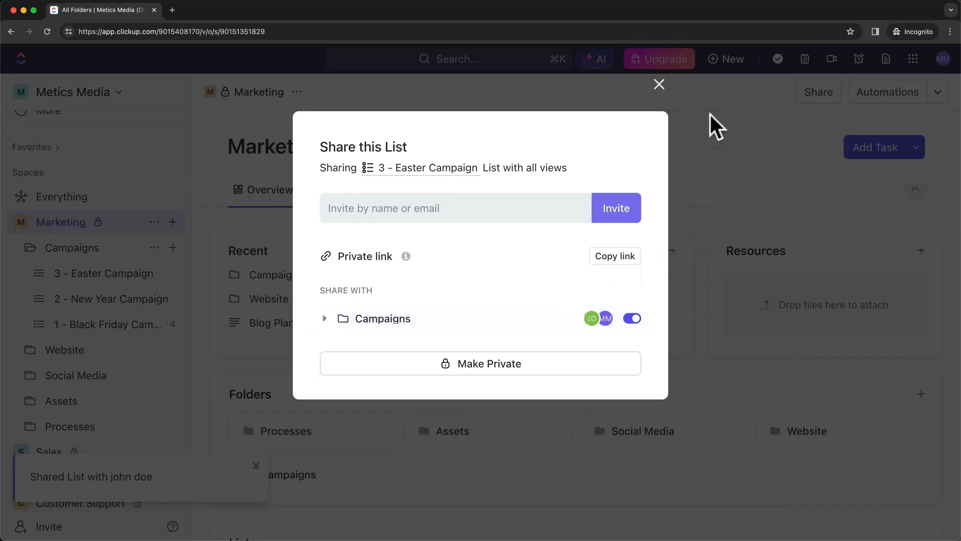
{"action": "left_click", "coordinate": [659, 84]}
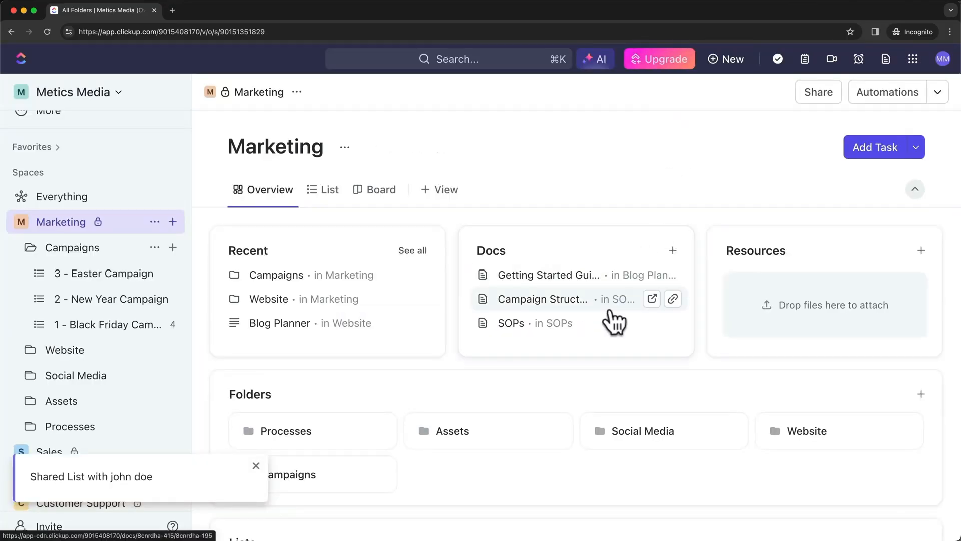